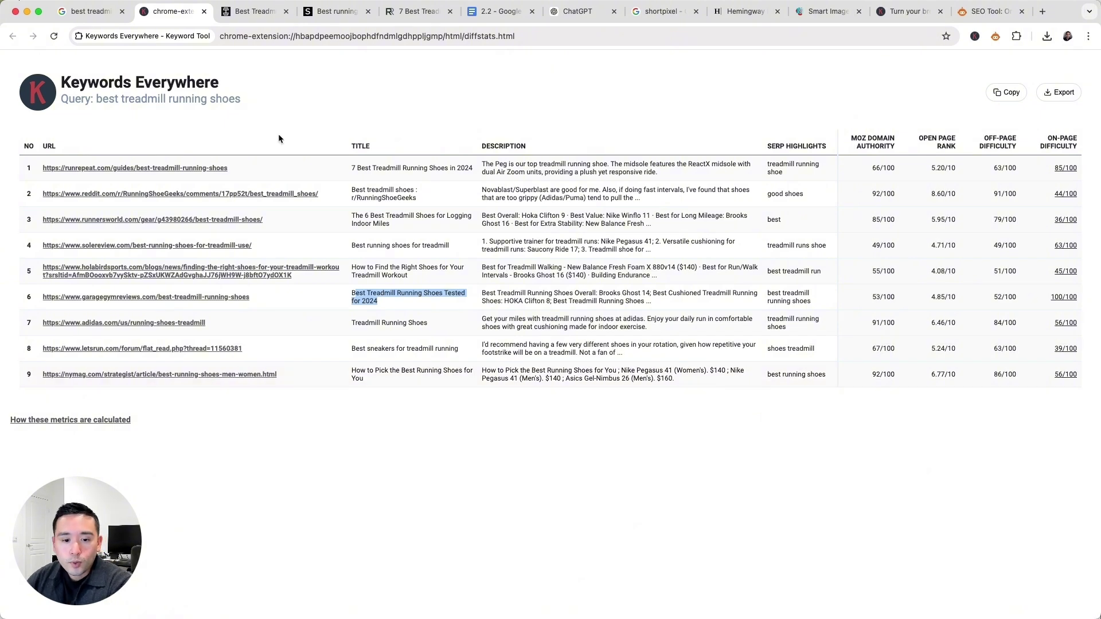
# Flip through the three competitor articles on treadmill running shoes, ending on the Garage Gym Reviews one.
pyautogui.click(256, 11)
pyautogui.click(338, 11)
pyautogui.click(401, 11)
pyautogui.click(321, 11)
pyautogui.click(254, 13)
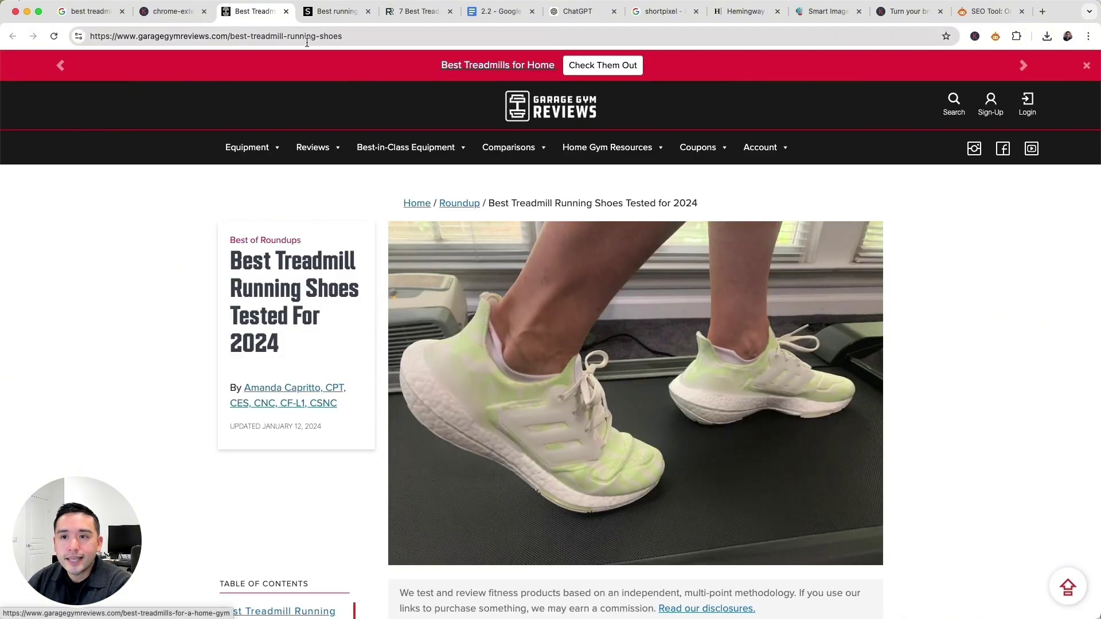
# Examine the Garage Gym Reviews introduction, its list of best shoes, and the Brooks Ghost 14 product box with pros and cons.
pyautogui.scroll(-1, 175, 386)
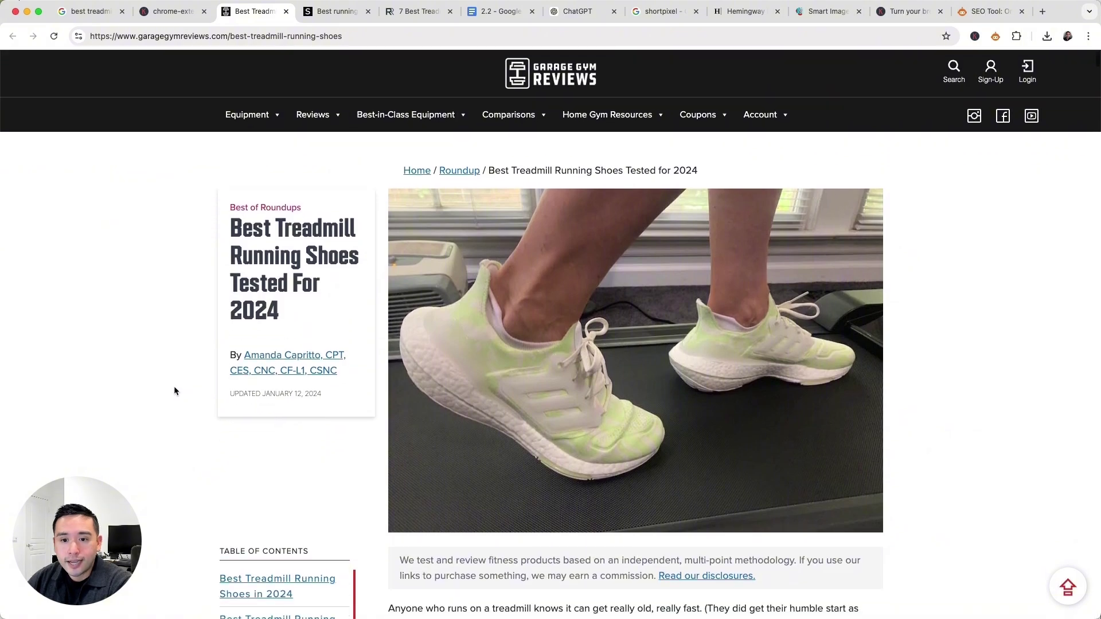
pyautogui.scroll(-10, 280, 369)
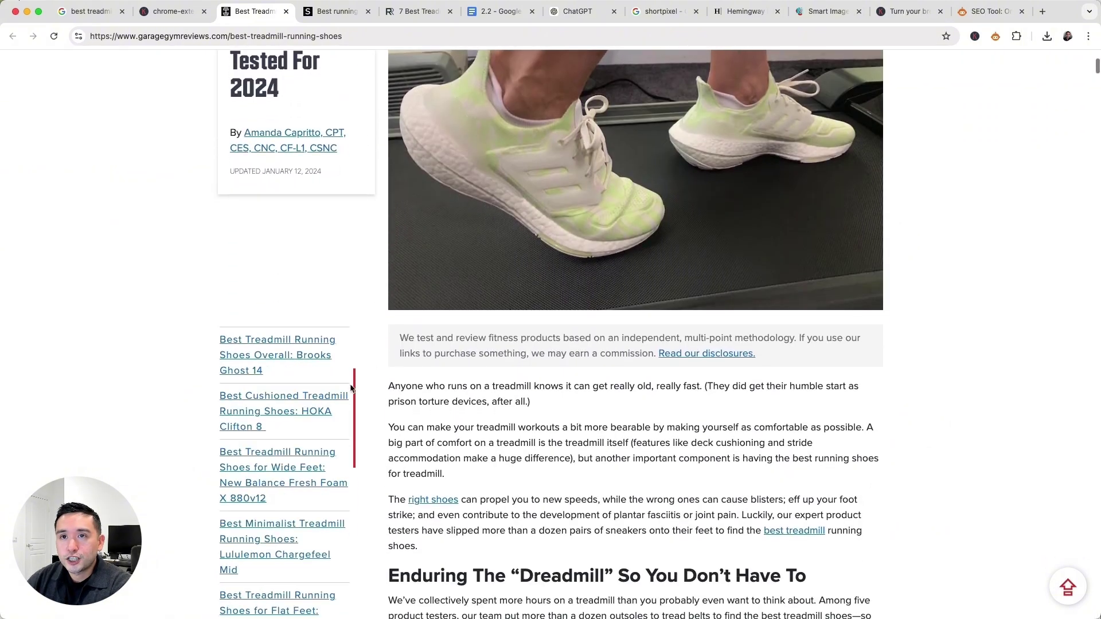
pyautogui.scroll(-4, 432, 376)
pyautogui.scroll(3, 436, 356)
pyautogui.scroll(-15, 465, 334)
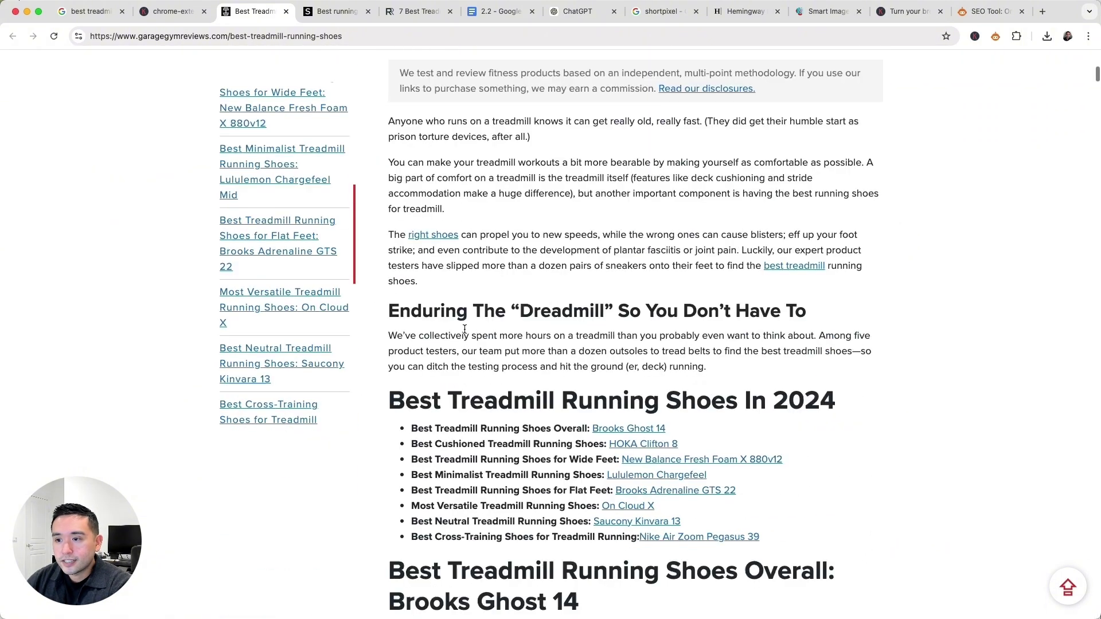
pyautogui.scroll(-10, 466, 334)
pyautogui.scroll(2, 432, 337)
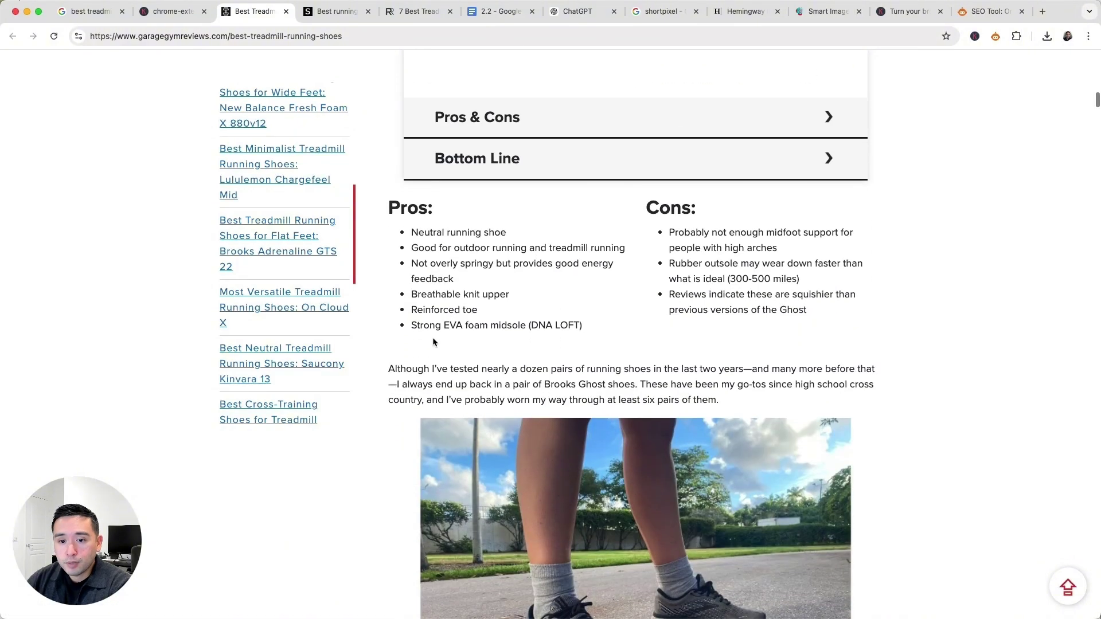
pyautogui.scroll(4, 418, 338)
pyautogui.scroll(-4, 578, 320)
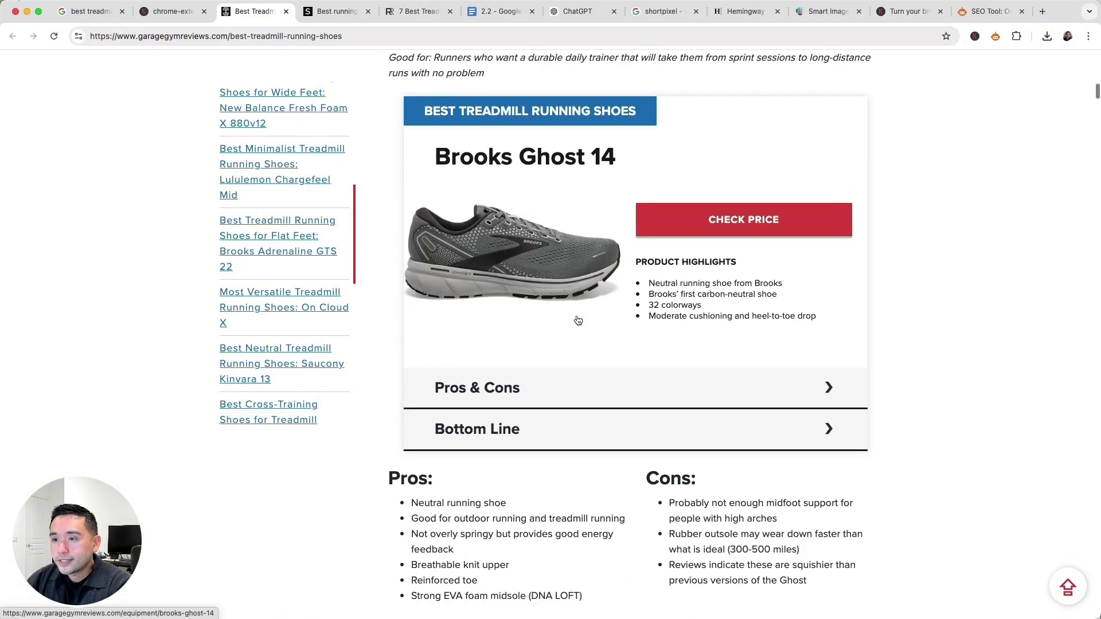
# Highlight rows of the Brooks Ghost 14 specification table and look over the HOKA Clifton 8 section.
pyautogui.scroll(-9, 551, 293)
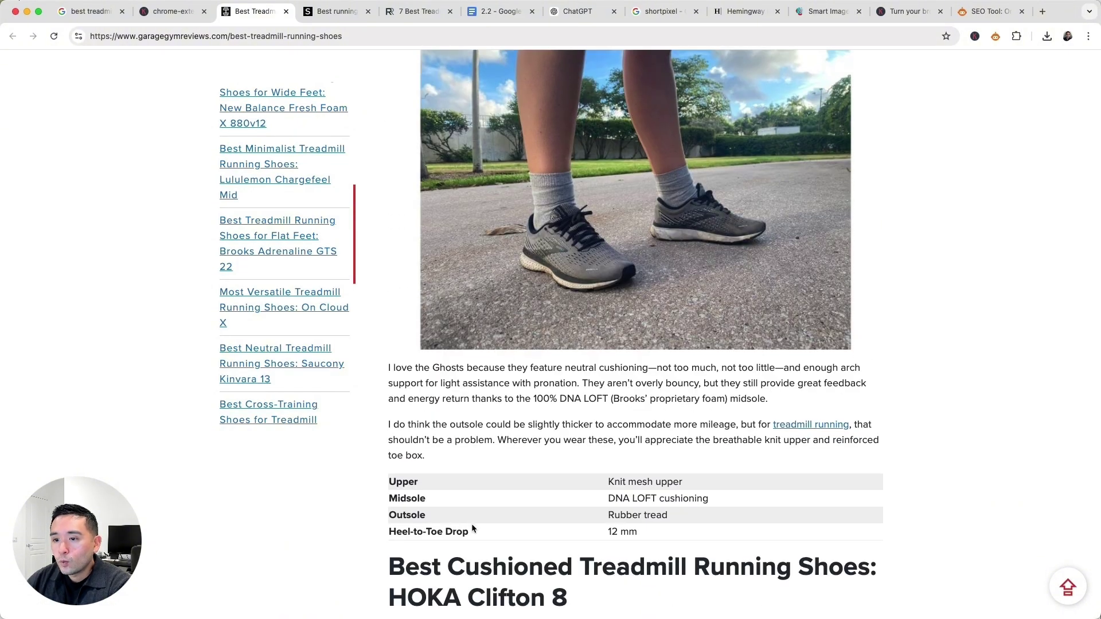
pyautogui.moveTo(406, 465); pyautogui.dragTo(625, 499)
pyautogui.scroll(-4, 625, 502)
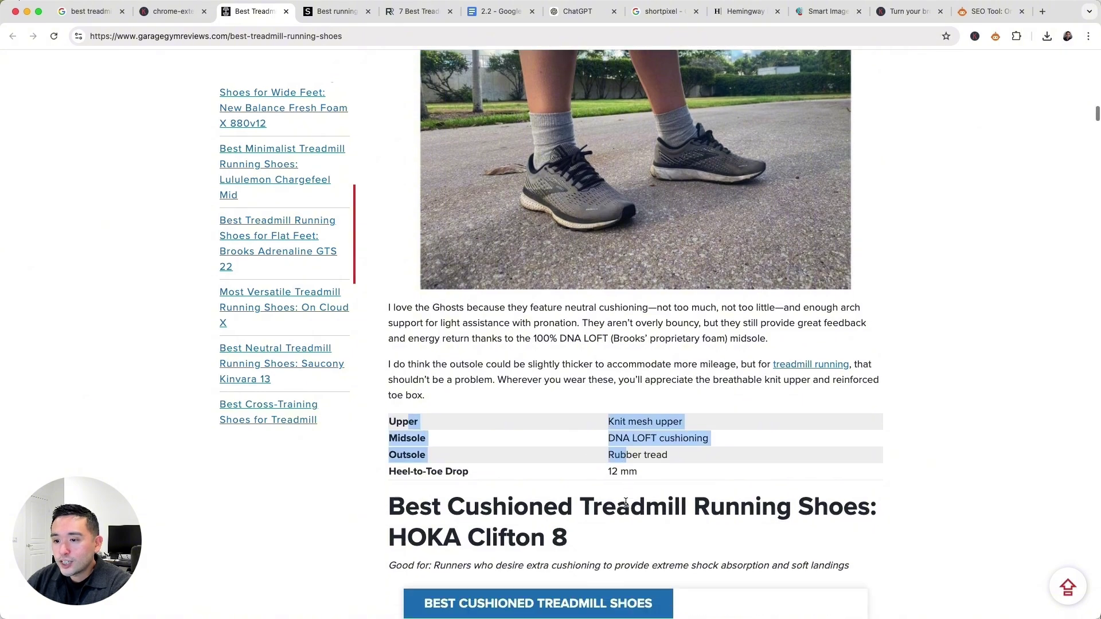
pyautogui.scroll(-6, 608, 493)
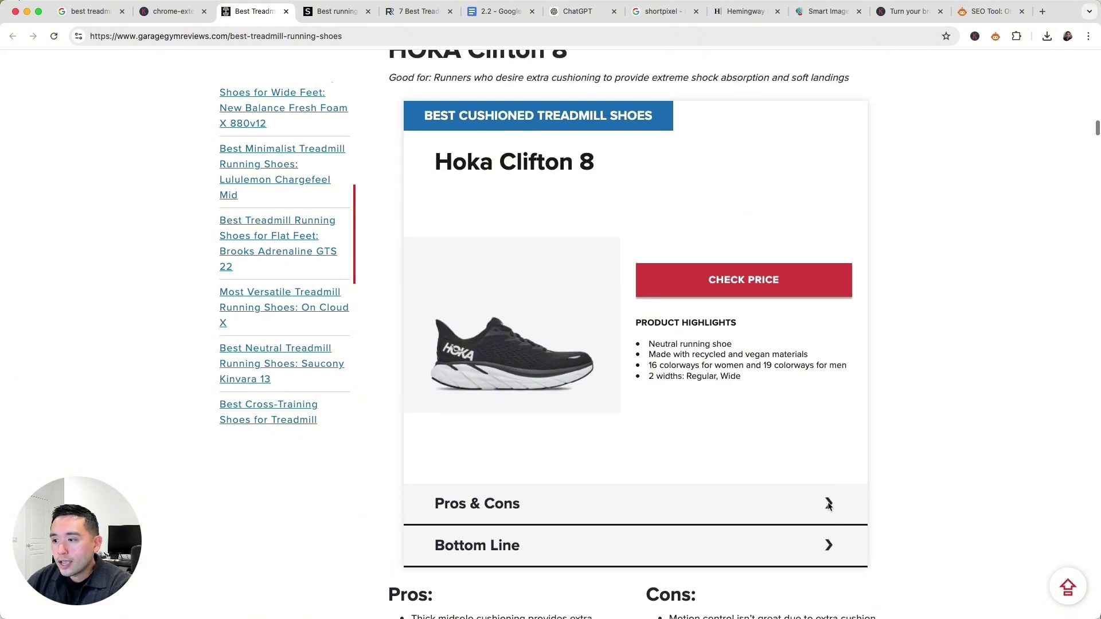
pyautogui.scroll(-3, 630, 493)
pyautogui.scroll(-1, 660, 499)
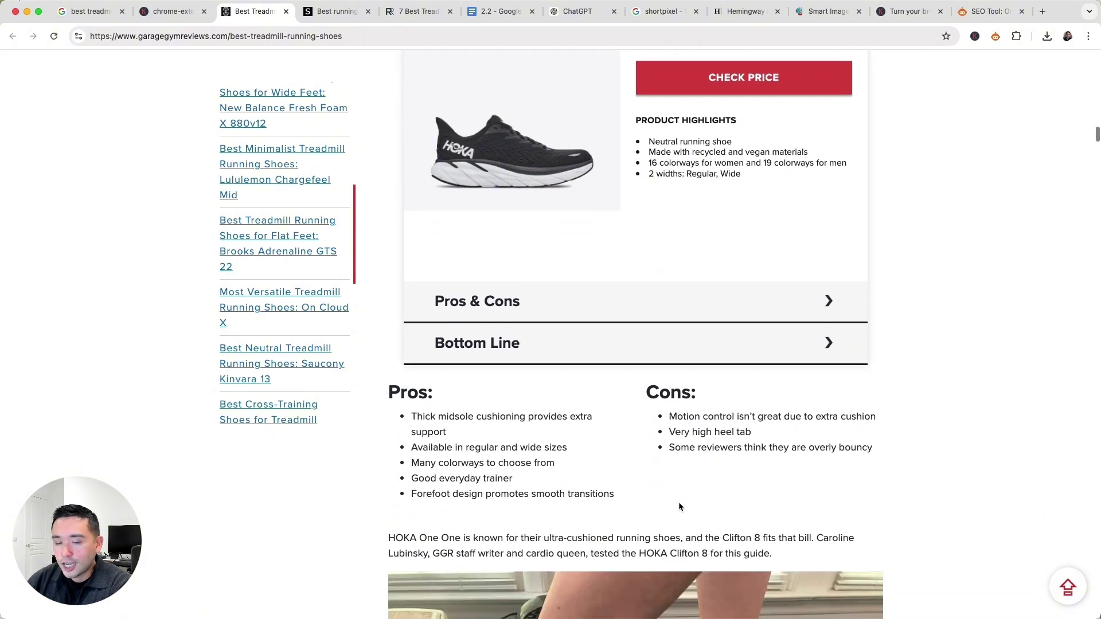
pyautogui.scroll(-3, 679, 501)
# In the Solereview article, expand the full specifications and the pros and cons of the Nike Pegasus 41.
pyautogui.click(337, 10)
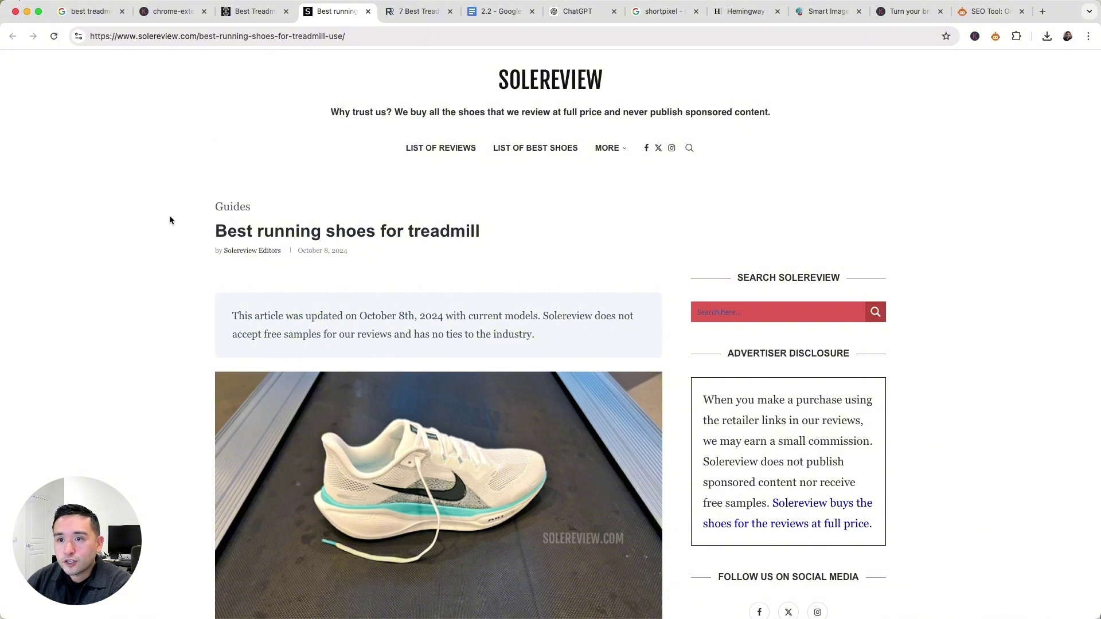
pyautogui.scroll(-18, 170, 220)
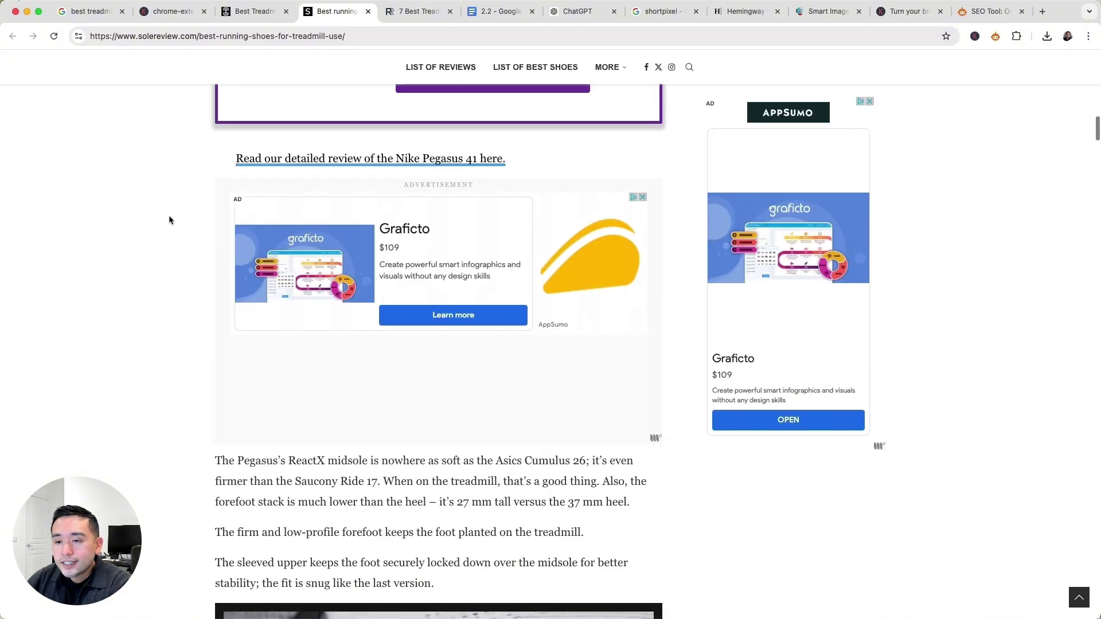
pyautogui.scroll(-17, 169, 217)
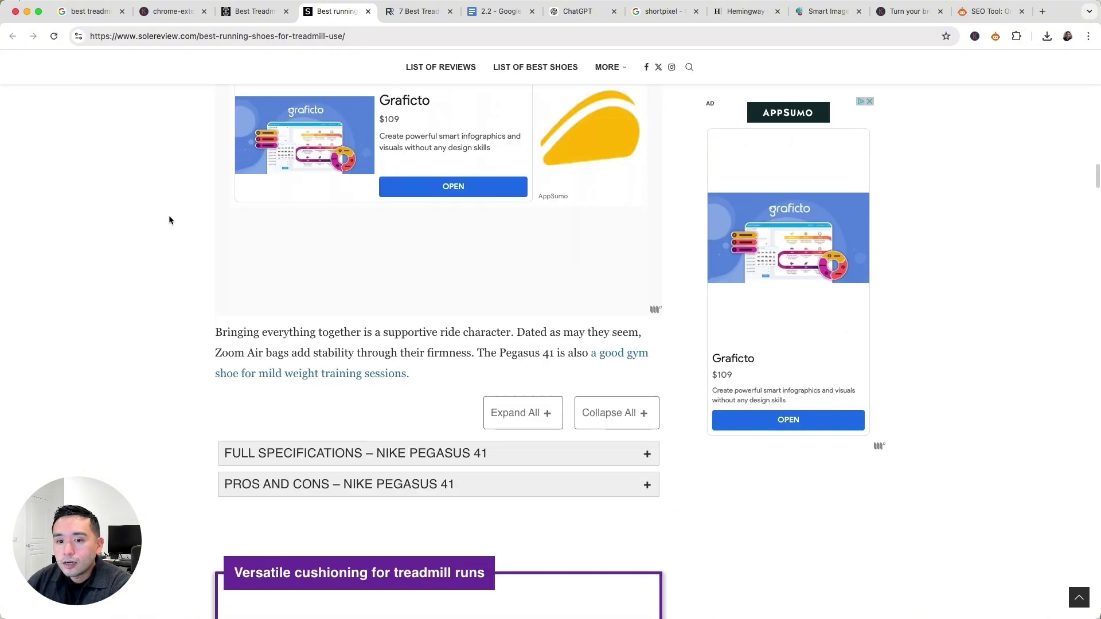
pyautogui.scroll(-3, 170, 218)
pyautogui.click(644, 270)
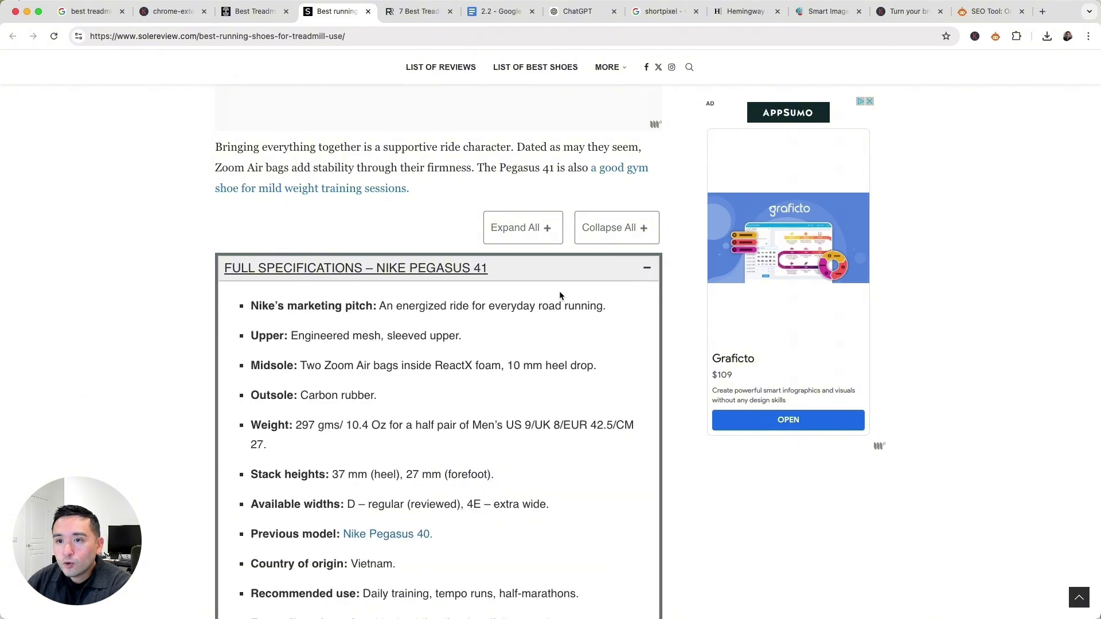
pyautogui.scroll(-8, 560, 295)
pyautogui.click(633, 323)
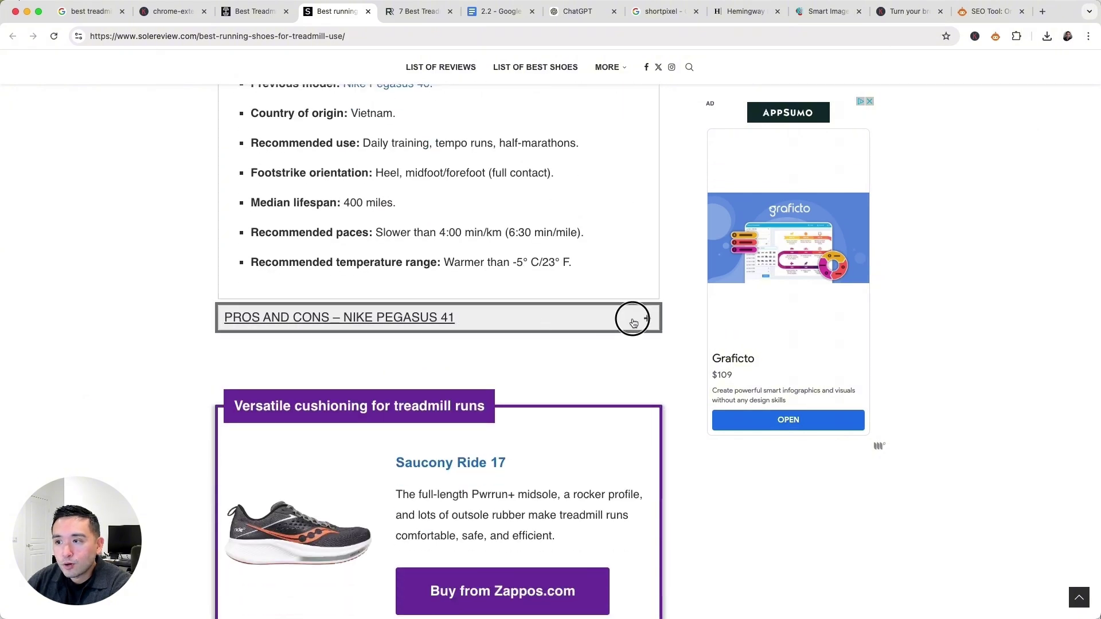
pyautogui.scroll(-8, 619, 325)
# Go back to the beginning of the Solereview article and review the shoe categories in its product guide list.
pyautogui.scroll(6, 224, 205)
pyautogui.scroll(12, 224, 205)
pyautogui.scroll(20, 224, 205)
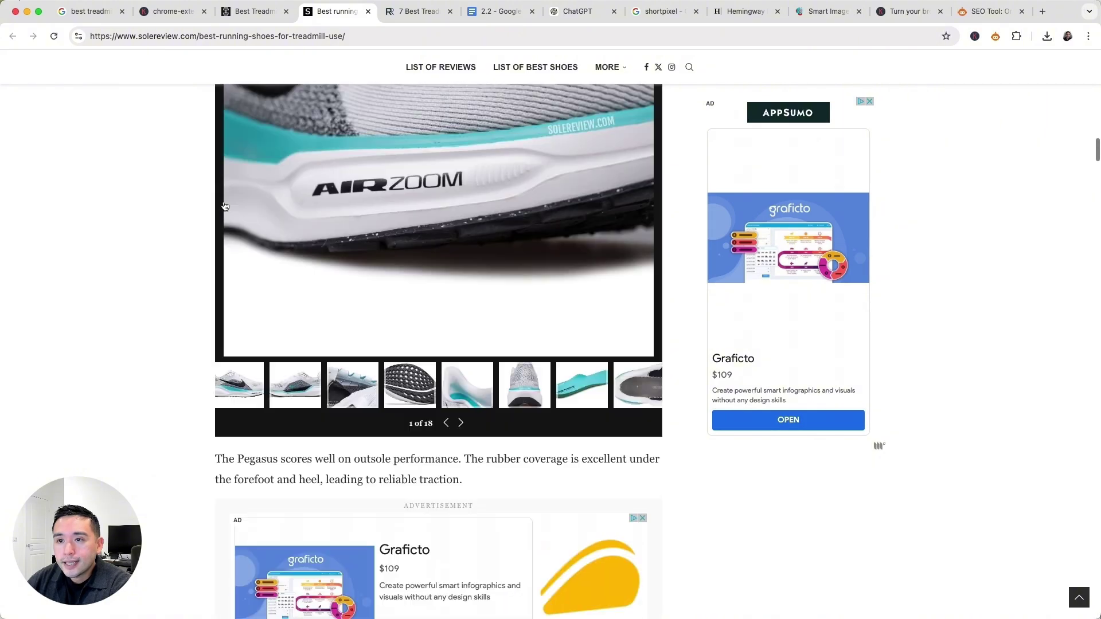
pyautogui.scroll(12, 205, 218)
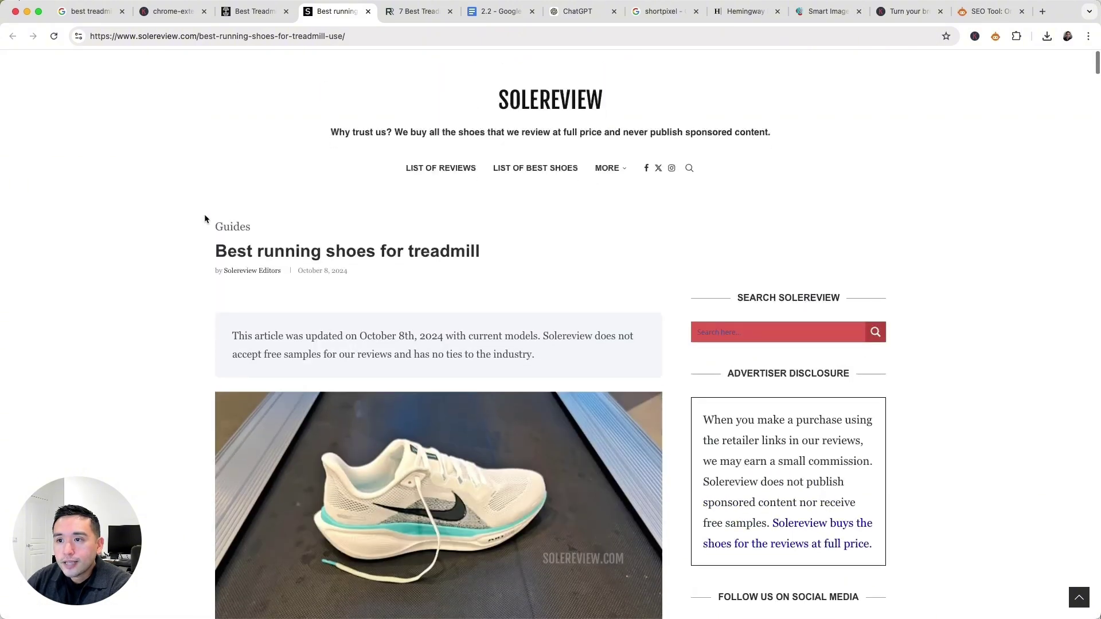
pyautogui.scroll(-8, 204, 218)
pyautogui.scroll(-2, 203, 223)
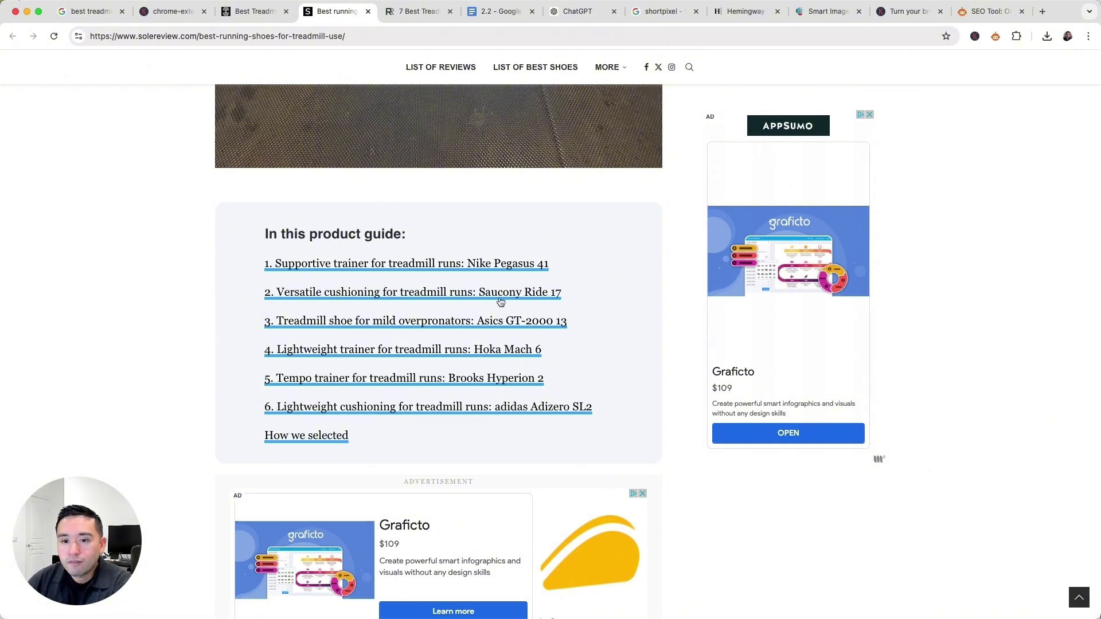
# Glance at Garage Gym Reviews again, then highlight the RunRepeat guide's title and examine its top picks and table of contents.
pyautogui.click(256, 13)
pyautogui.scroll(6, 389, 371)
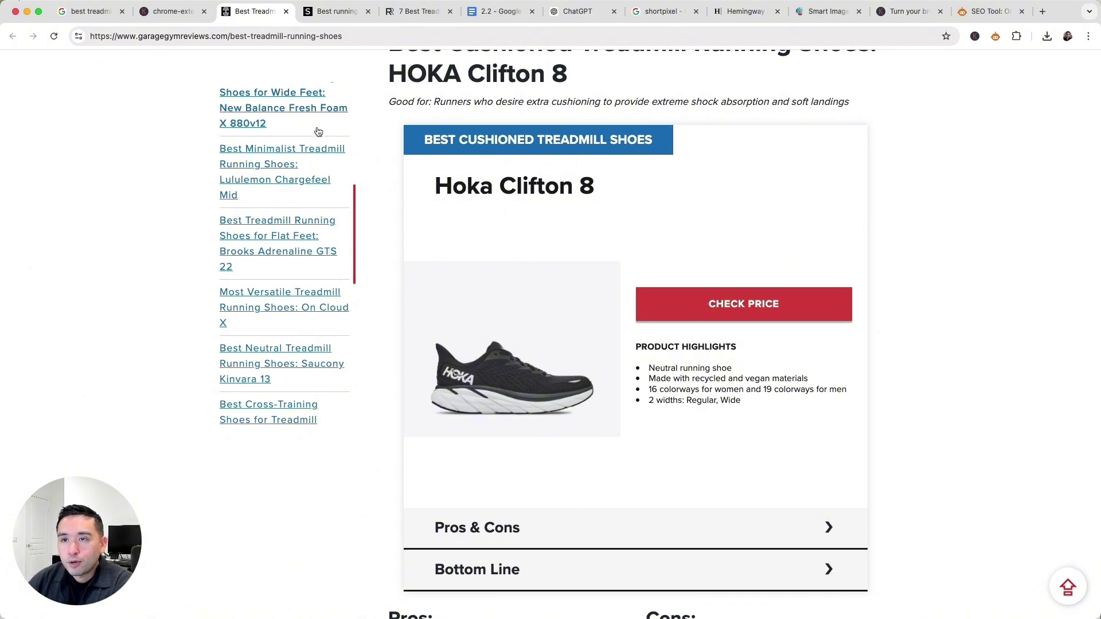
pyautogui.click(401, 13)
pyautogui.scroll(-3, 170, 172)
pyautogui.scroll(3, 171, 172)
pyautogui.moveTo(218, 127); pyautogui.dragTo(552, 134)
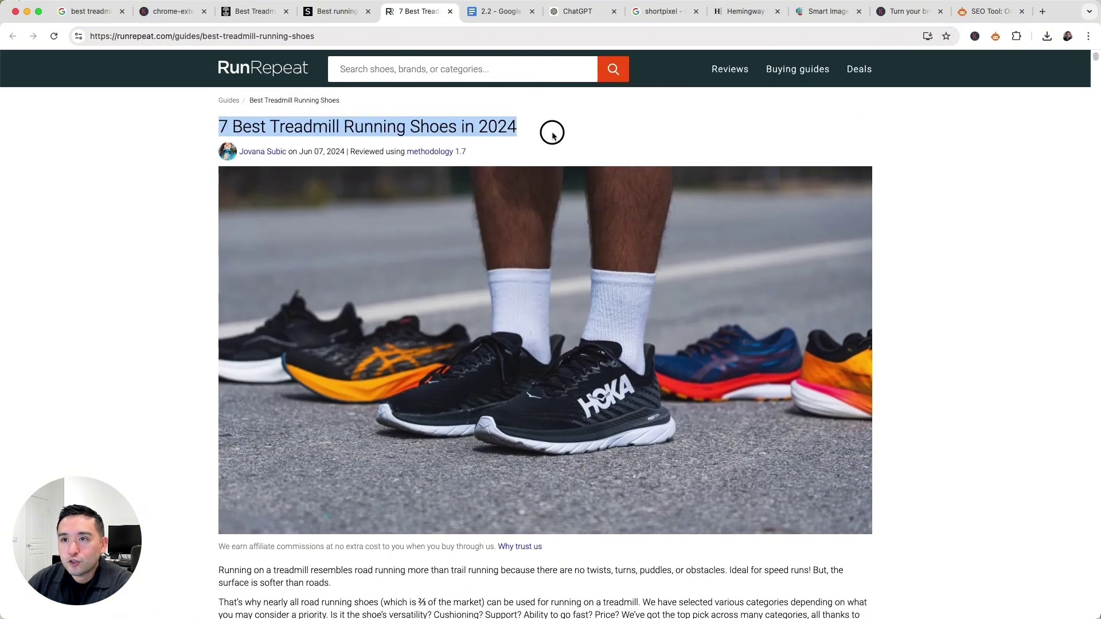
pyautogui.scroll(-8, 557, 136)
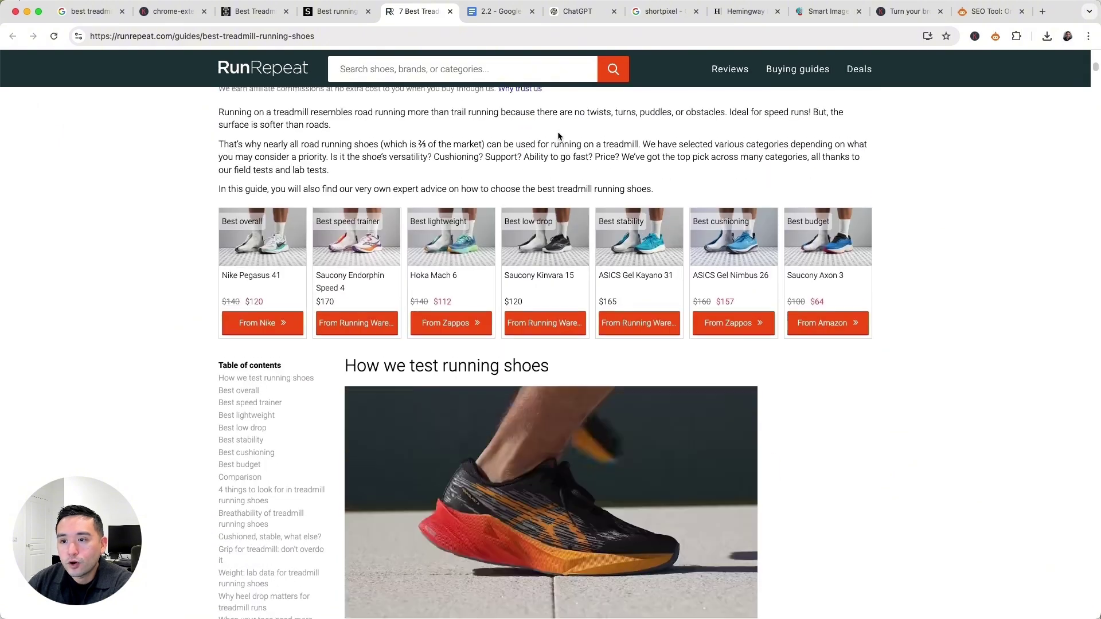
pyautogui.scroll(-2, 244, 341)
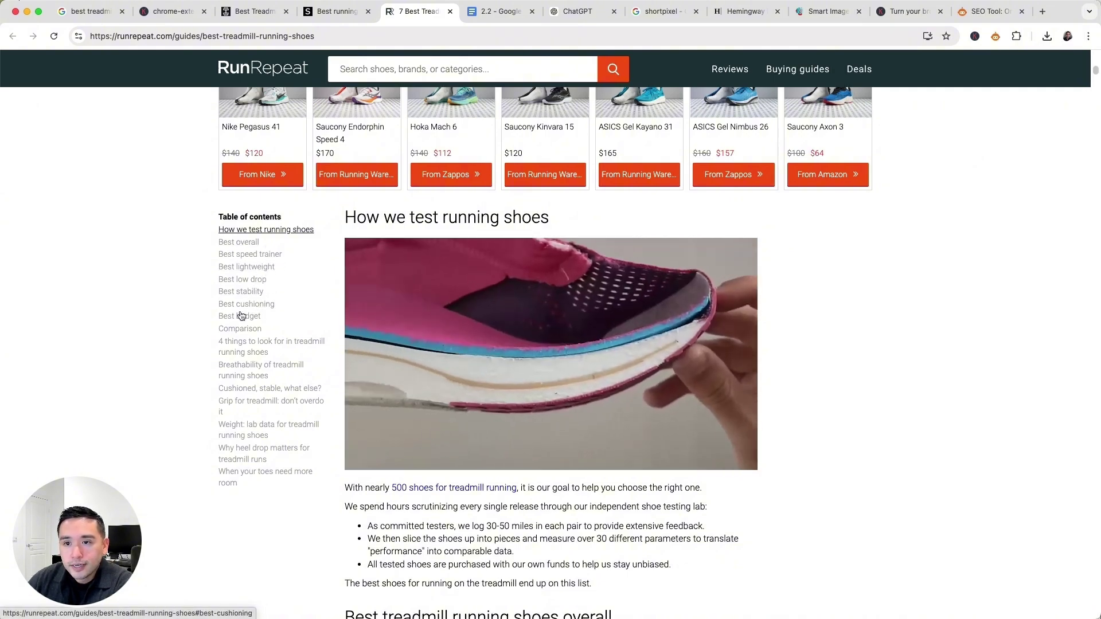
# Examine RunRepeat's Nike Pegasus 41 review, highlighting its pros and cons lists.
pyautogui.scroll(-6, 393, 386)
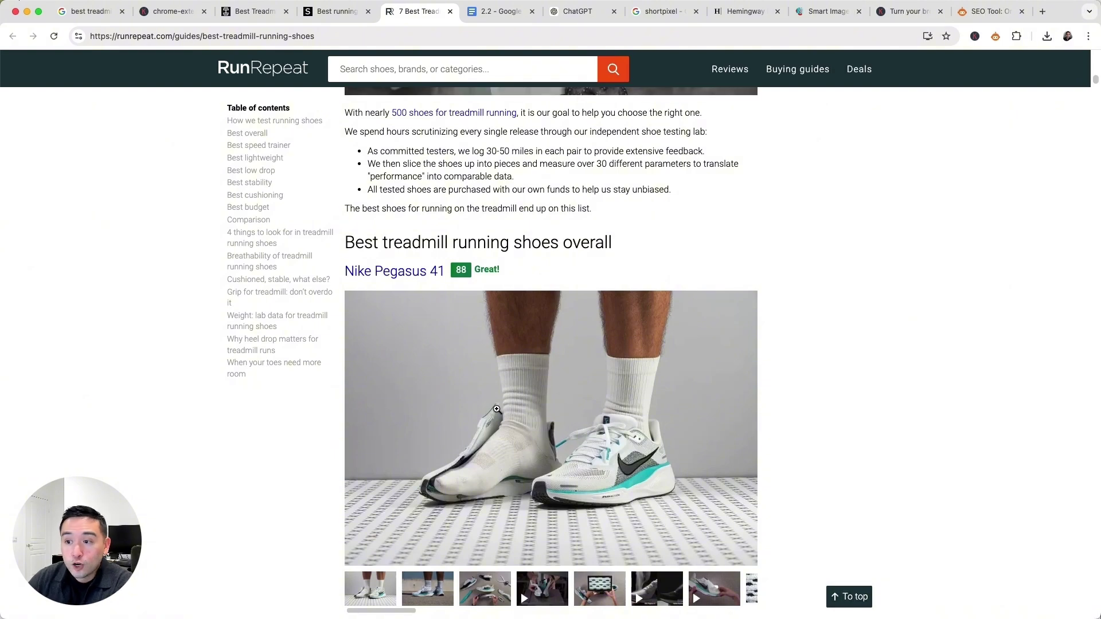
pyautogui.scroll(-2, 452, 357)
pyautogui.scroll(-2, 451, 357)
pyautogui.scroll(2, 459, 213)
pyautogui.scroll(-5, 458, 213)
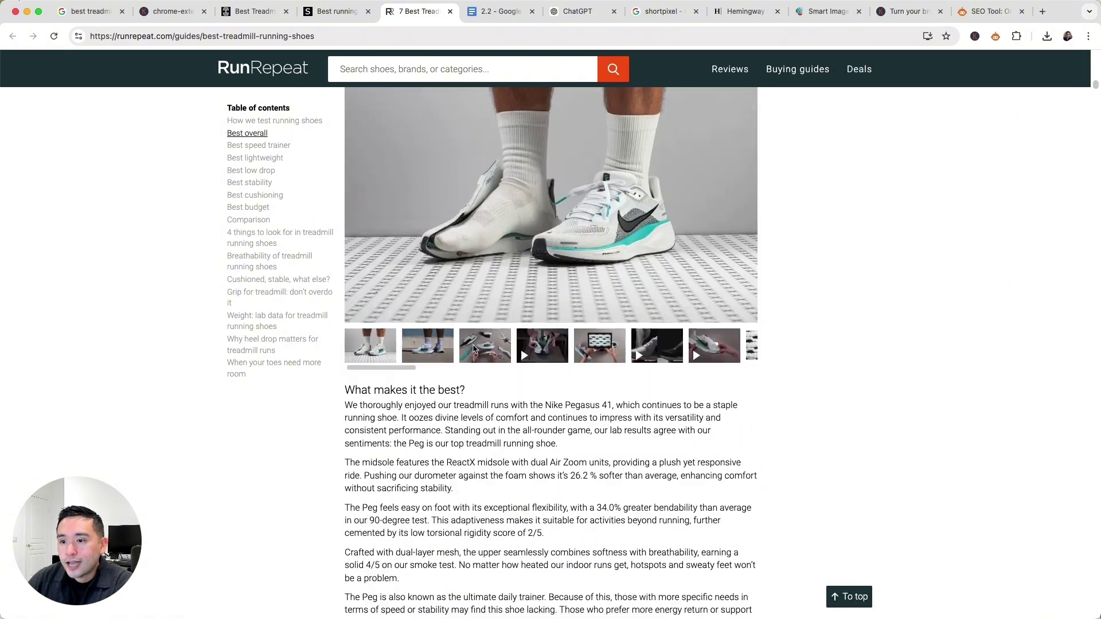
pyautogui.scroll(-2, 459, 372)
pyautogui.moveTo(426, 405); pyautogui.dragTo(511, 435)
pyautogui.moveTo(577, 390); pyautogui.dragTo(592, 432)
pyautogui.scroll(-2, 594, 428)
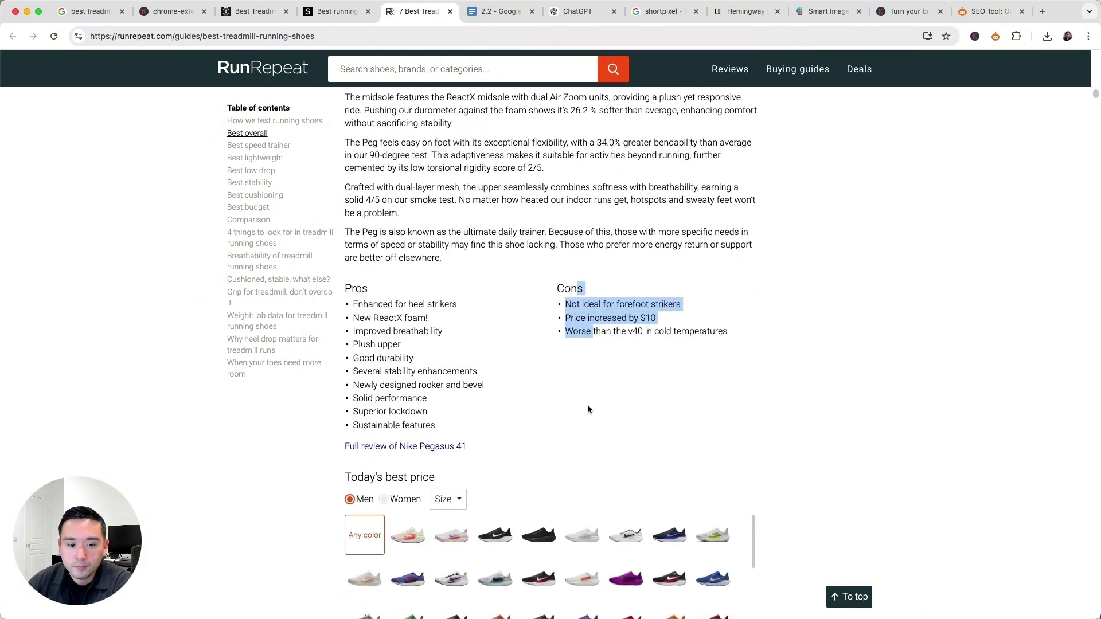
pyautogui.scroll(3, 588, 409)
# Revisit the Garage Gym Reviews and Solereview articles to compare how they present their shoe picks.
pyautogui.click(266, 13)
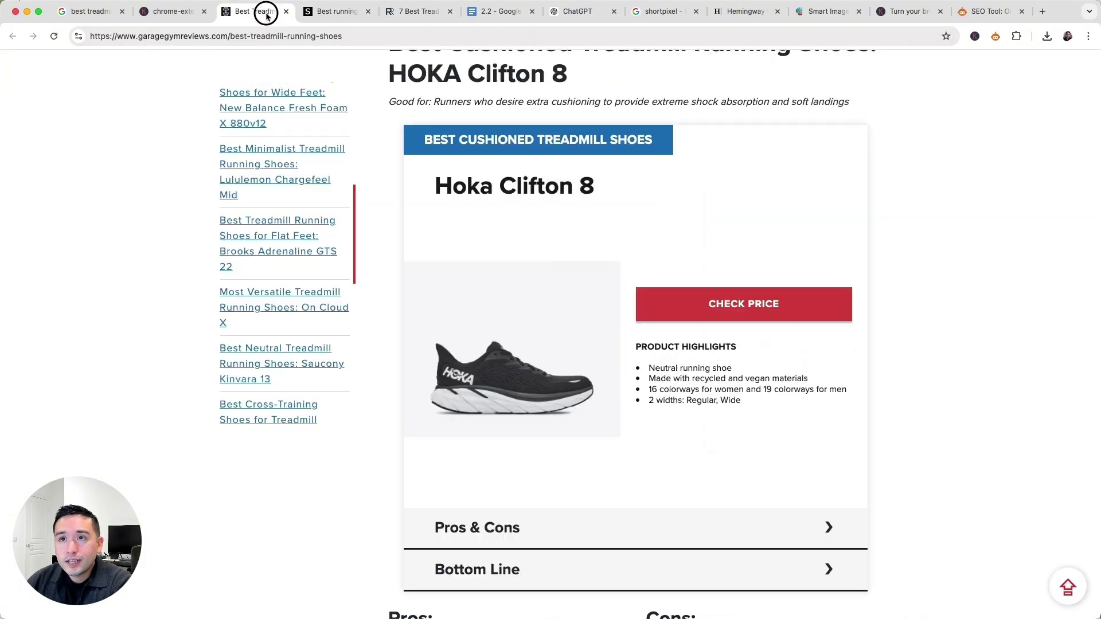
pyautogui.click(335, 12)
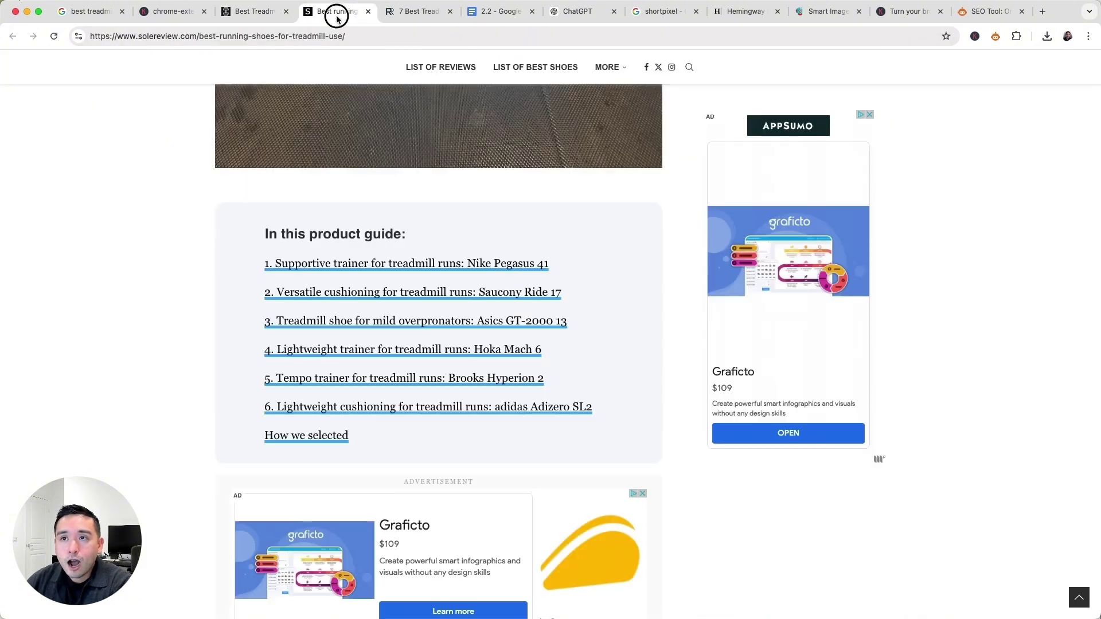
pyautogui.scroll(-5, 429, 379)
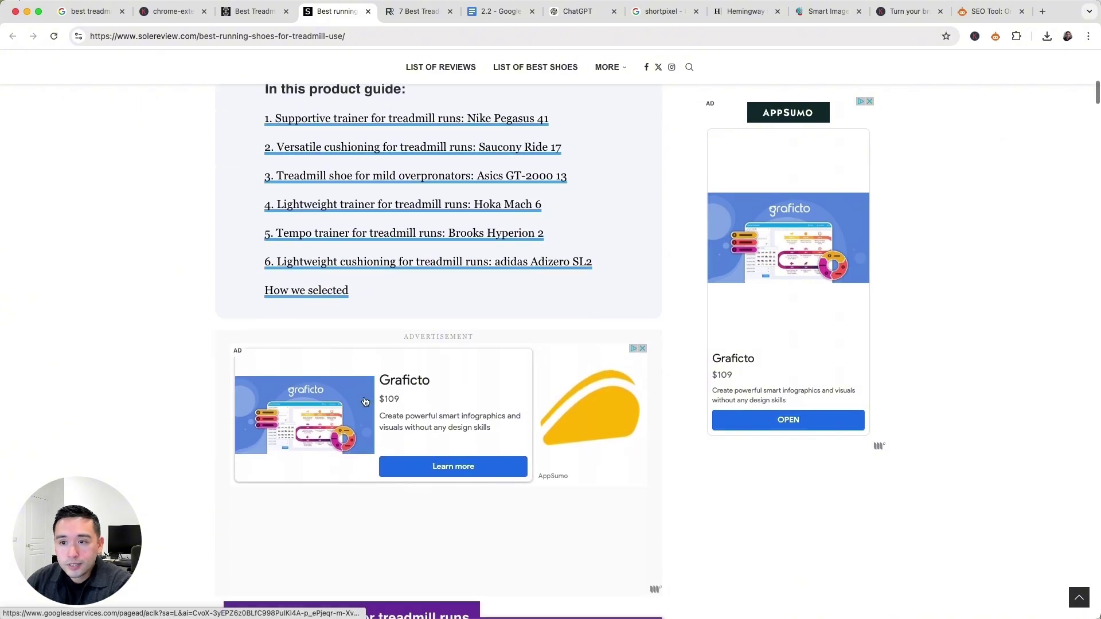
pyautogui.scroll(-3, 233, 360)
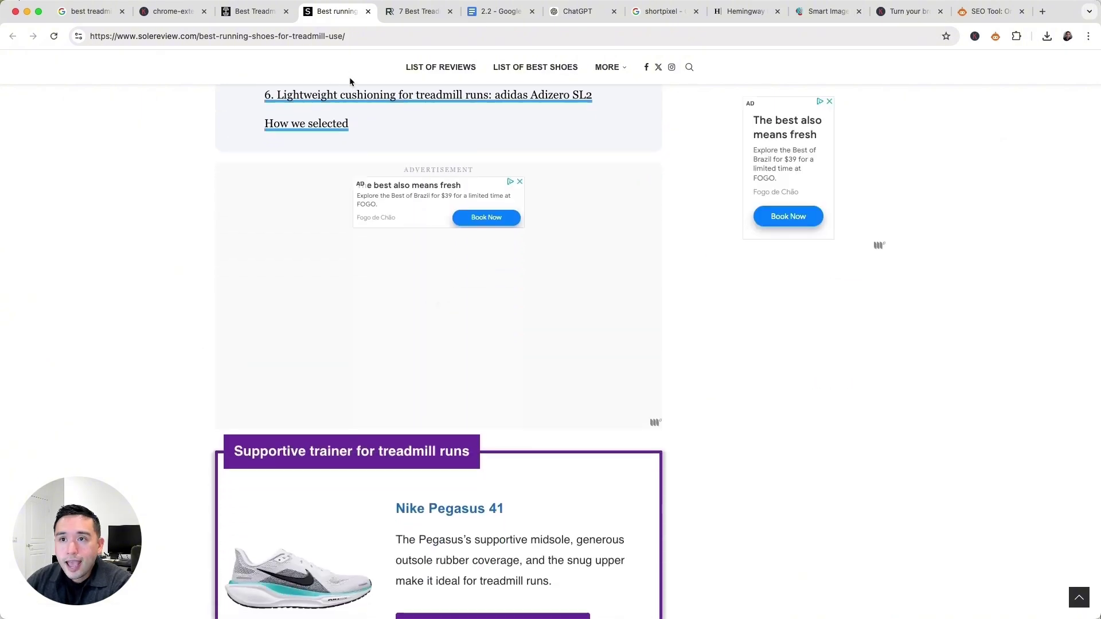
# Return to the RunRepeat guide, highlight the year 2024 in its title, and look over its picks and first shoe section.
pyautogui.click(395, 21)
pyautogui.scroll(10, 353, 198)
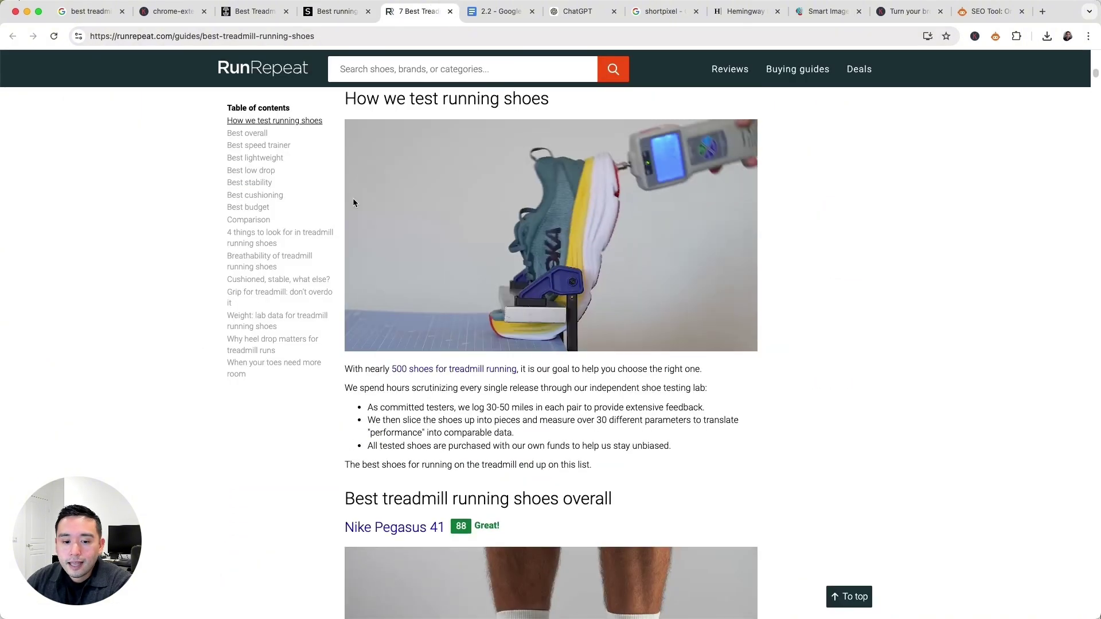
pyautogui.scroll(6, 339, 209)
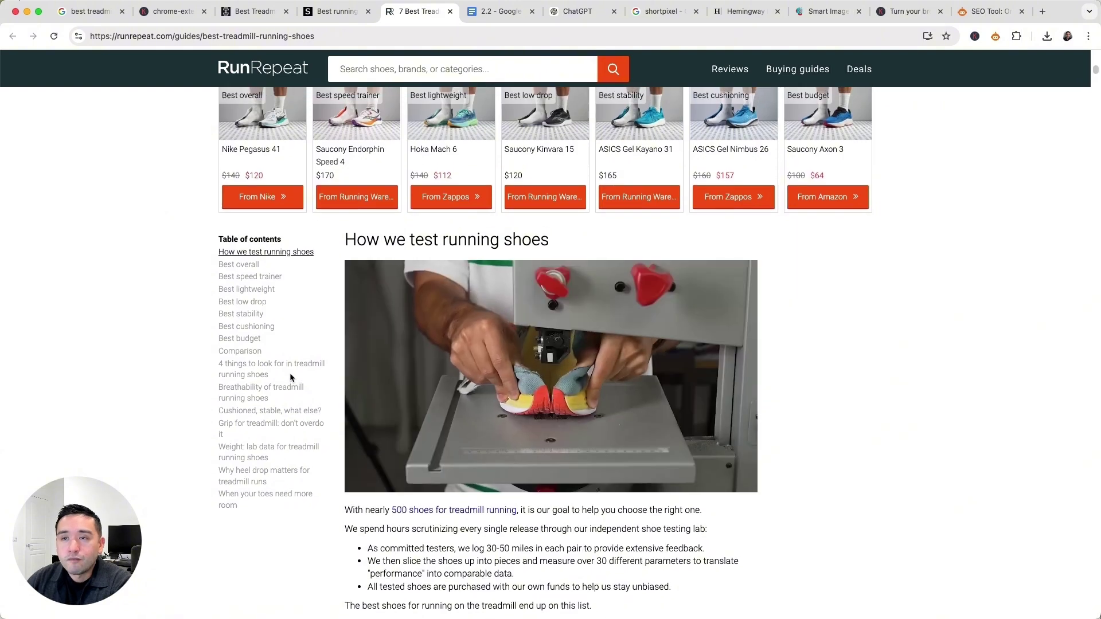
pyautogui.scroll(9, 297, 384)
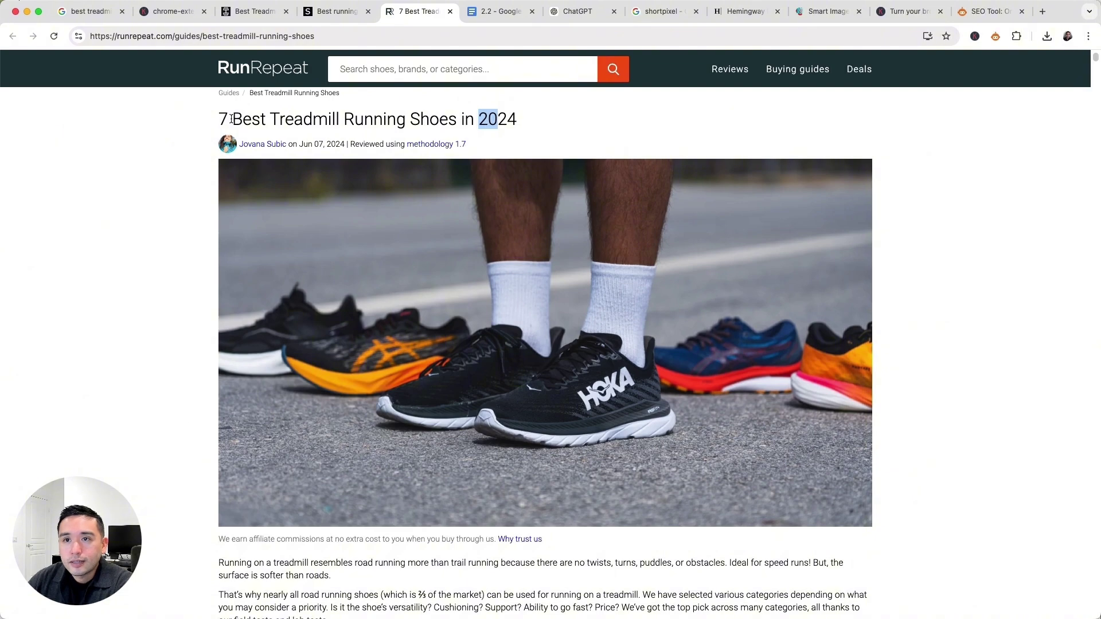
pyautogui.moveTo(478, 122); pyautogui.dragTo(540, 123)
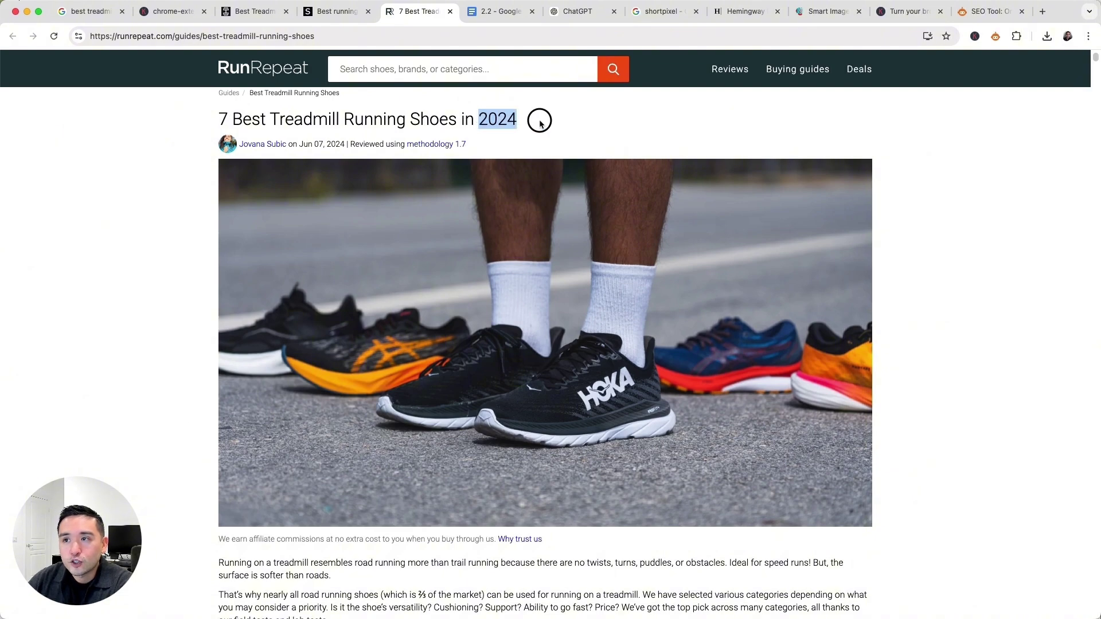
pyautogui.scroll(-10, 373, 401)
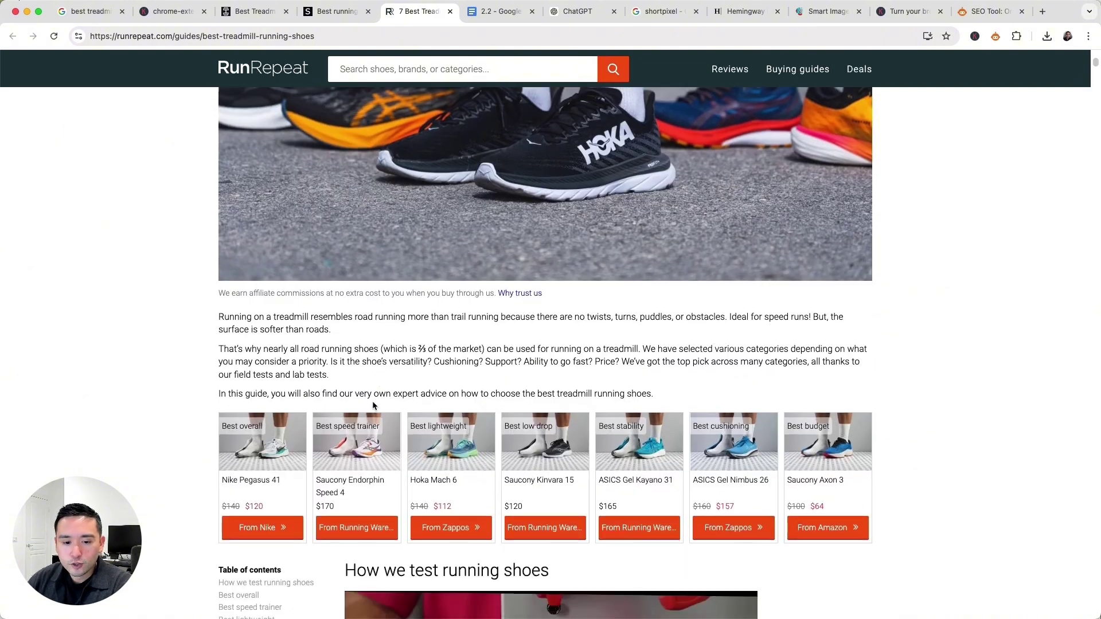
pyautogui.scroll(-10, 369, 405)
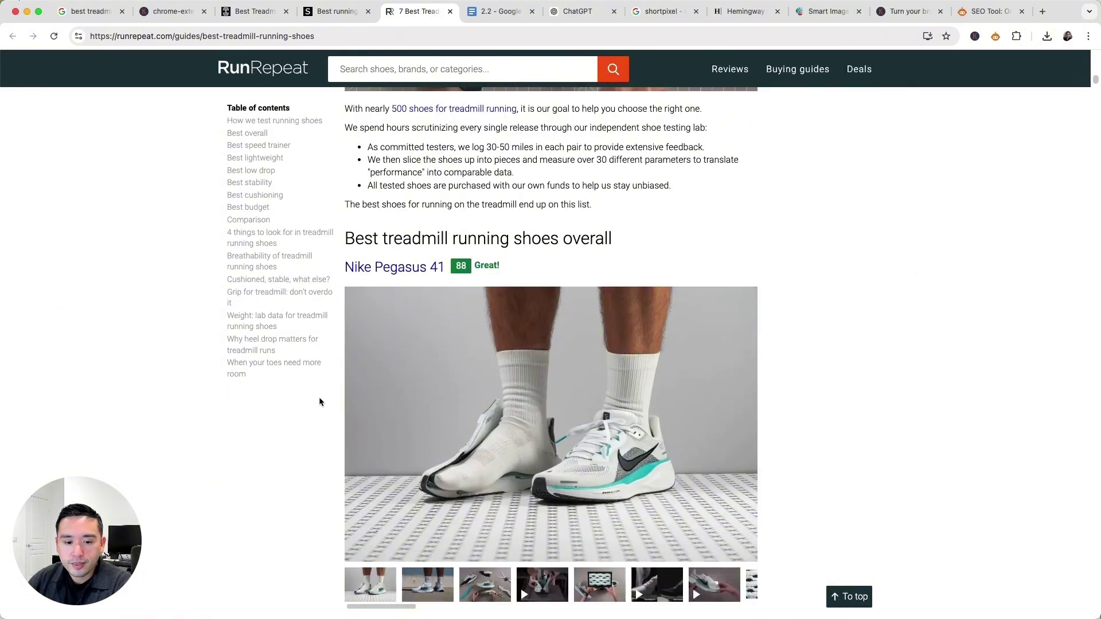
# Look back over RunRepeat's table of contents and its section on how running shoes are tested.
pyautogui.scroll(4, 307, 396)
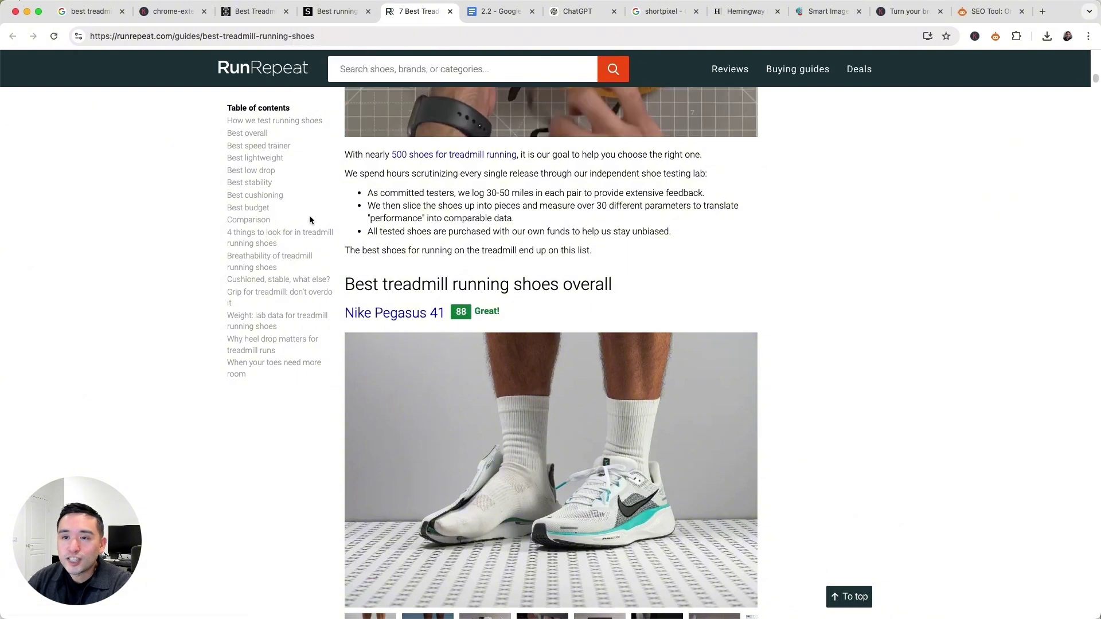
pyautogui.scroll(5, 291, 245)
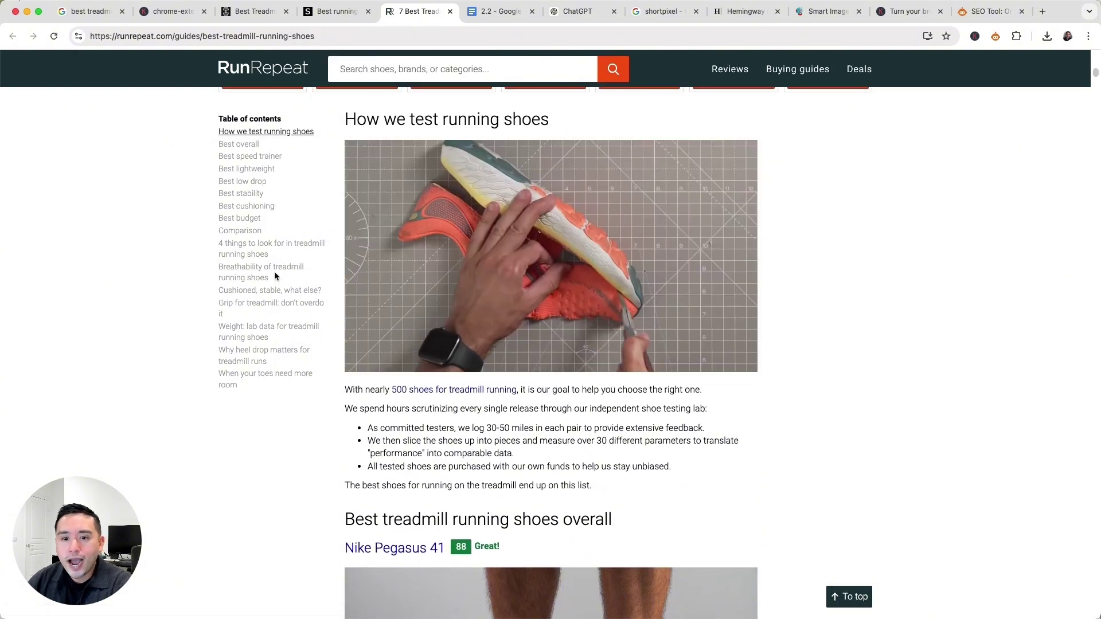
pyautogui.scroll(2, 274, 276)
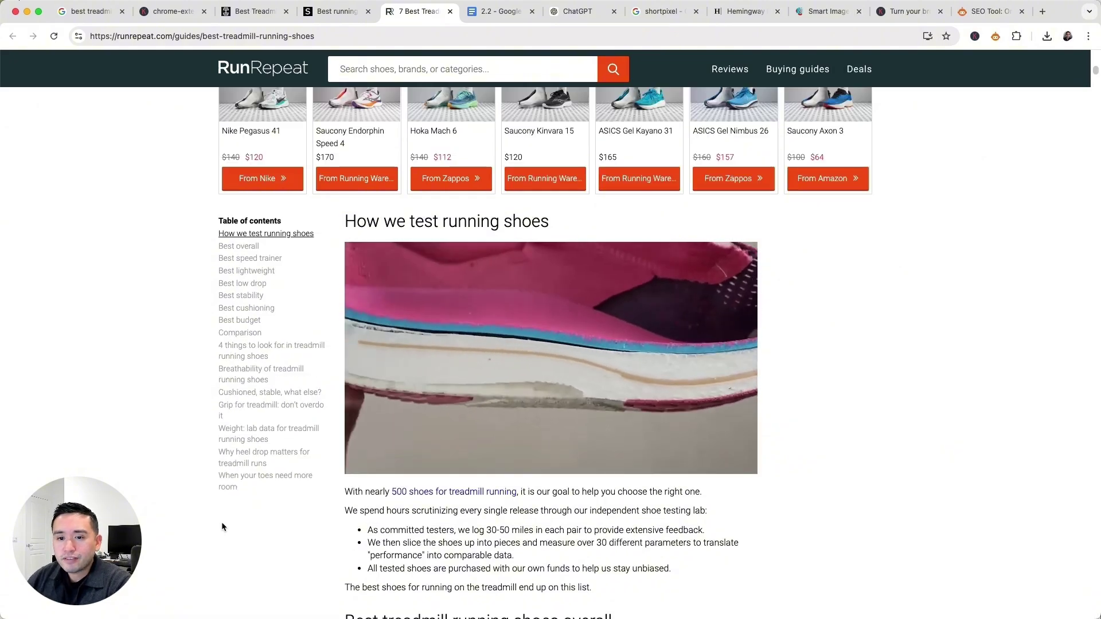
# Return to the Garage Gym Reviews article and highlight its "Best Treadmill Running Shoes In 2024" and "Overall: Brooks Ghost 14" headings.
pyautogui.click(335, 11)
pyautogui.click(257, 10)
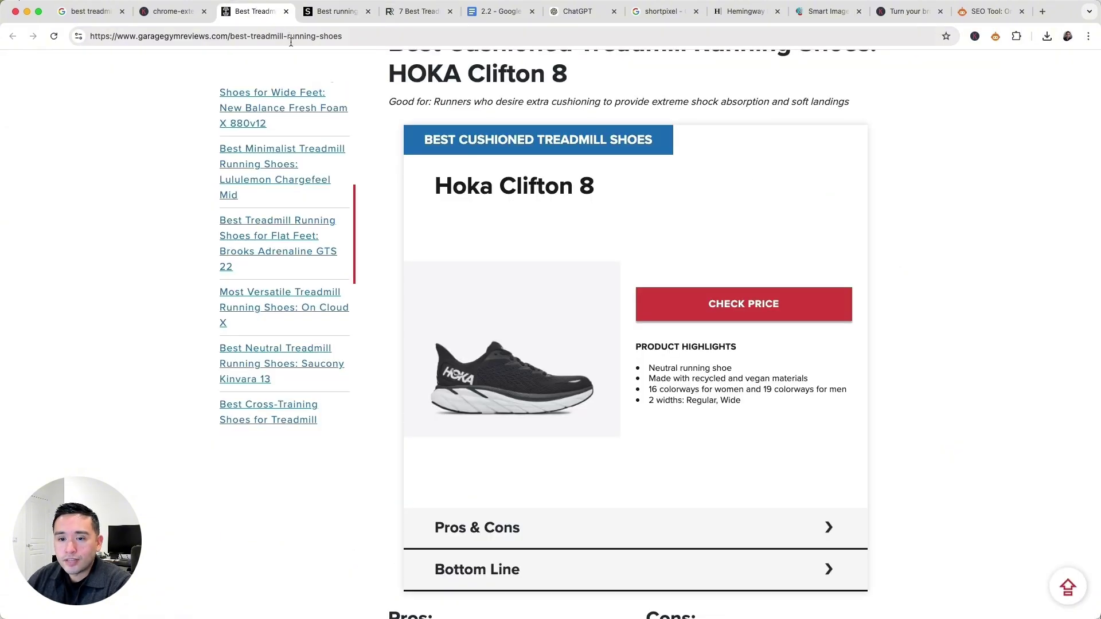
pyautogui.scroll(15, 328, 81)
pyautogui.scroll(10, 469, 151)
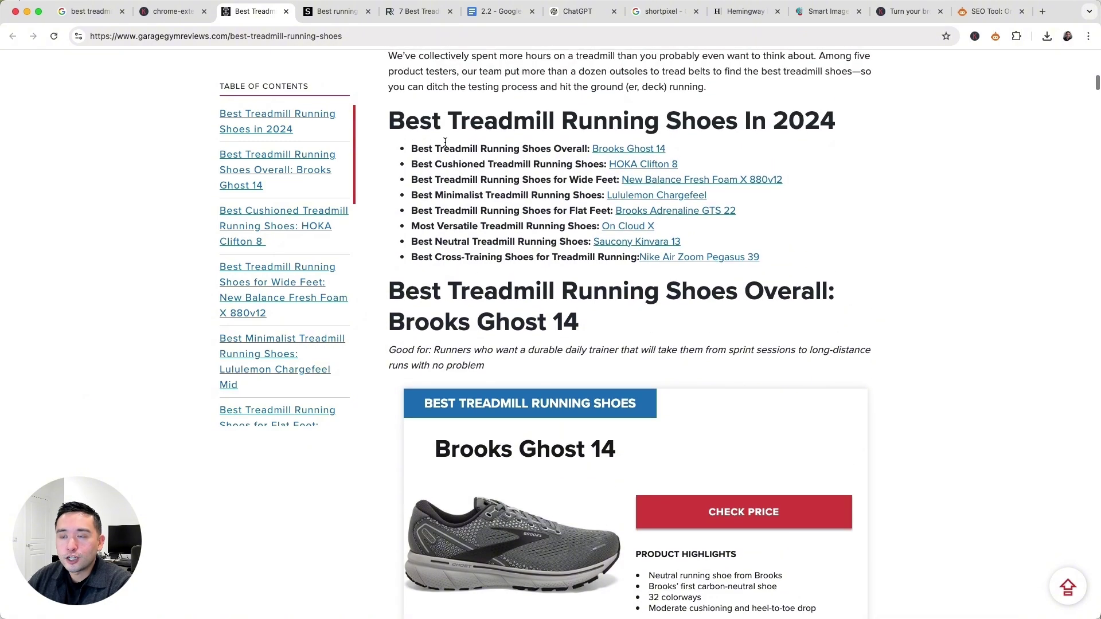
pyautogui.moveTo(443, 126); pyautogui.dragTo(735, 124)
pyautogui.moveTo(441, 290); pyautogui.dragTo(546, 322)
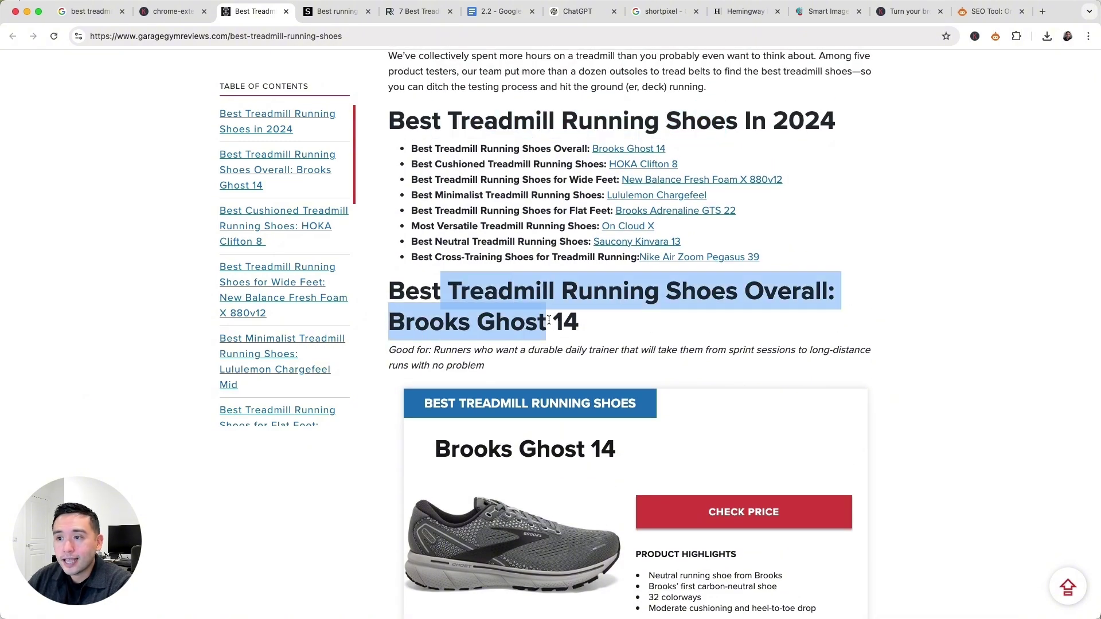
pyautogui.scroll(-1, 550, 324)
pyautogui.scroll(8, 550, 324)
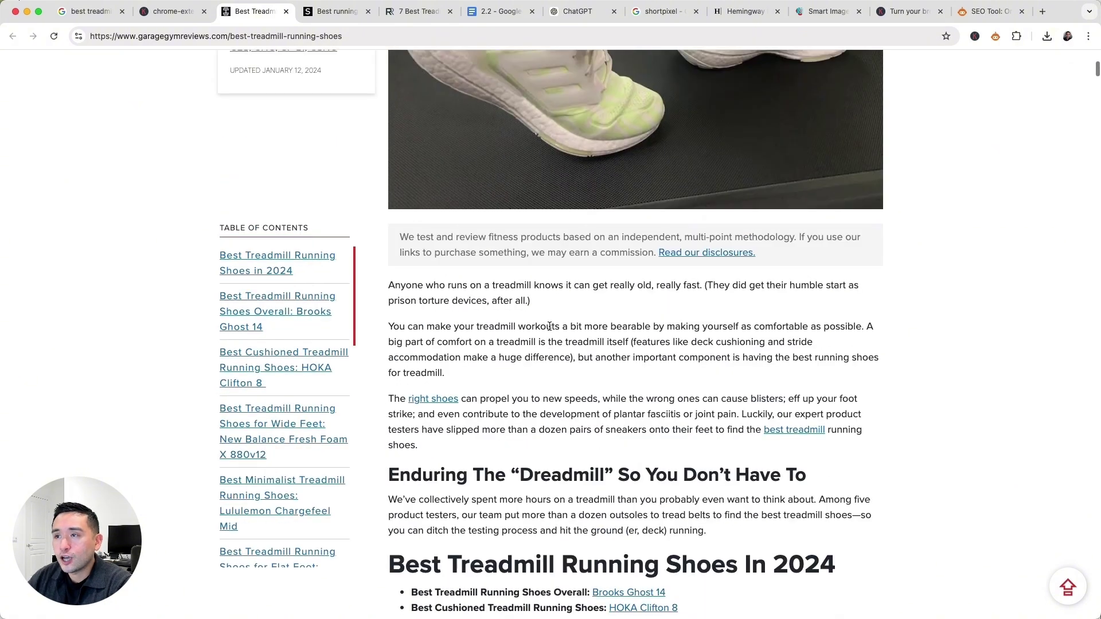
# Run SEO Minion's on-page SEO analysis on the Garage Gym Reviews article and expand the full headings list.
pyautogui.click(995, 37)
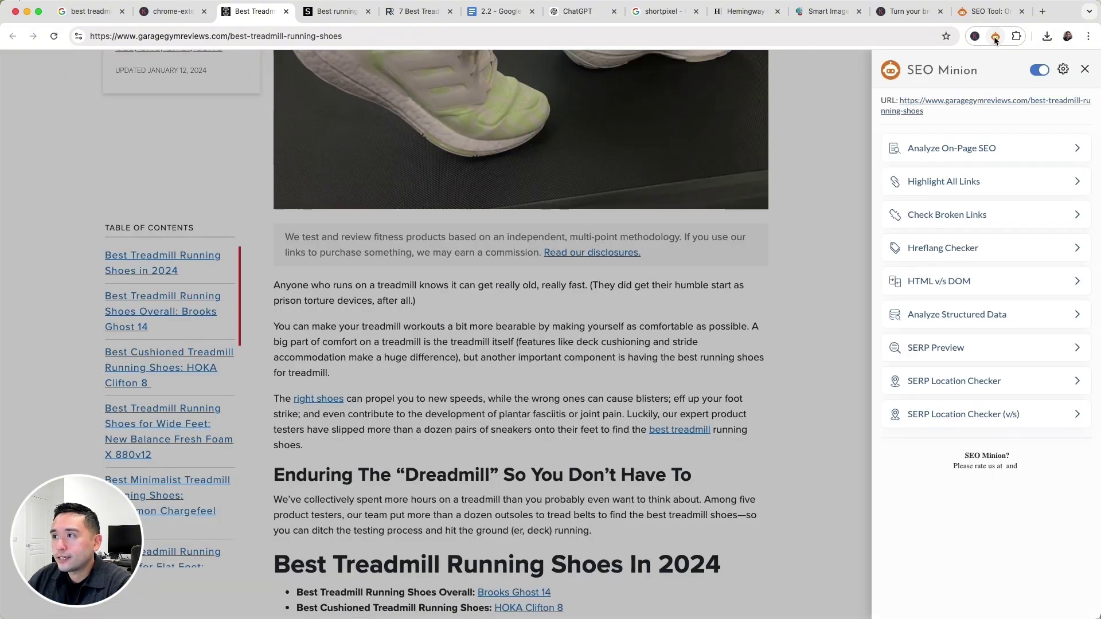
pyautogui.click(975, 155)
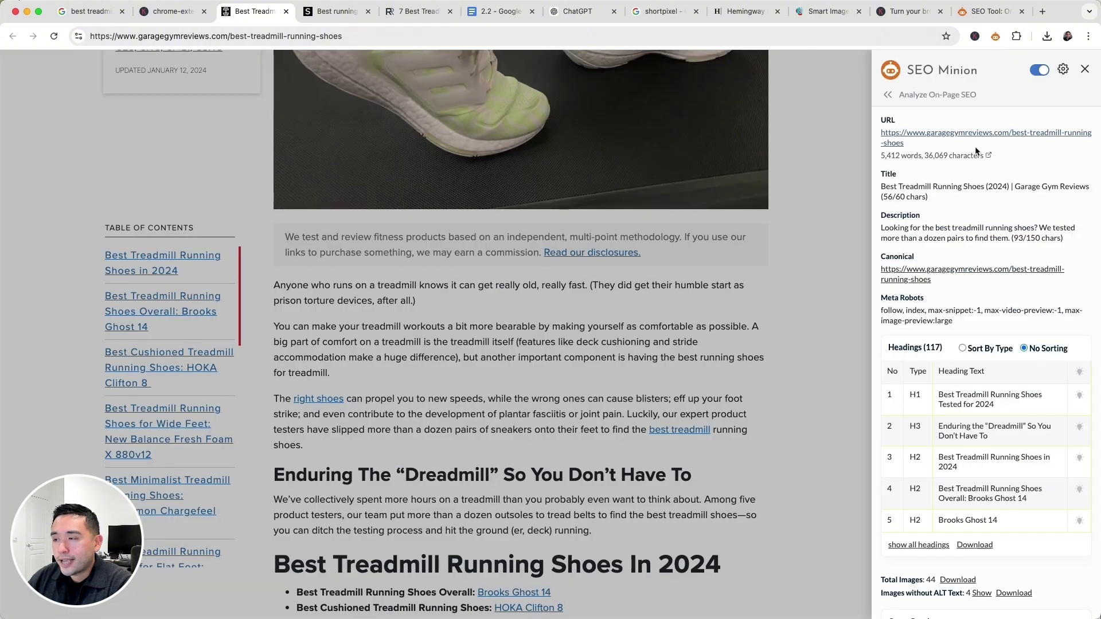
pyautogui.scroll(-3, 994, 230)
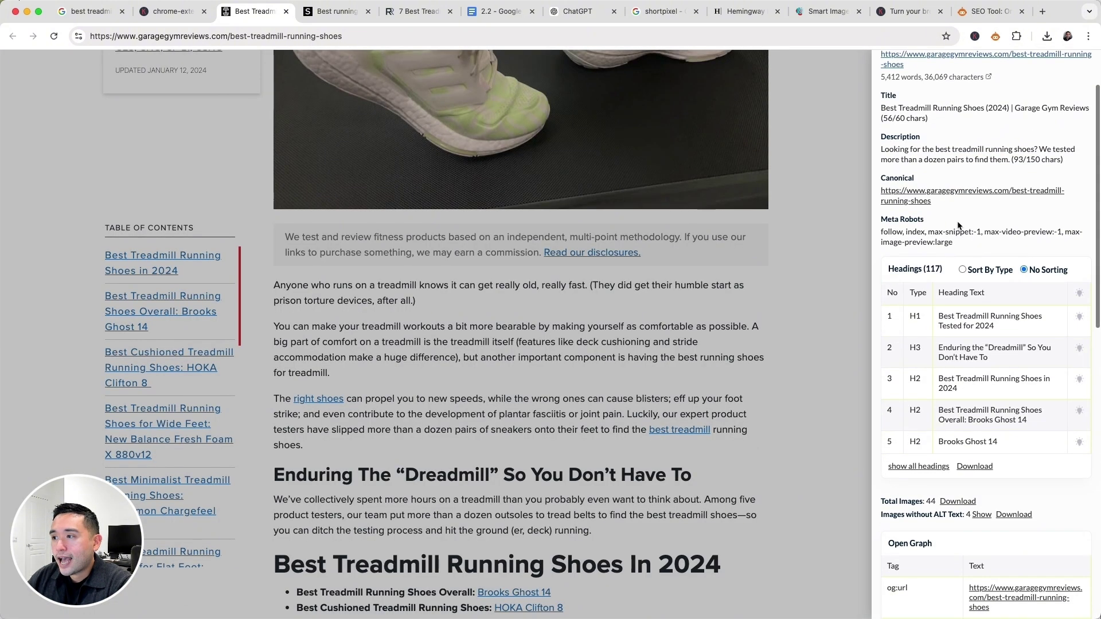
pyautogui.scroll(-1, 1006, 314)
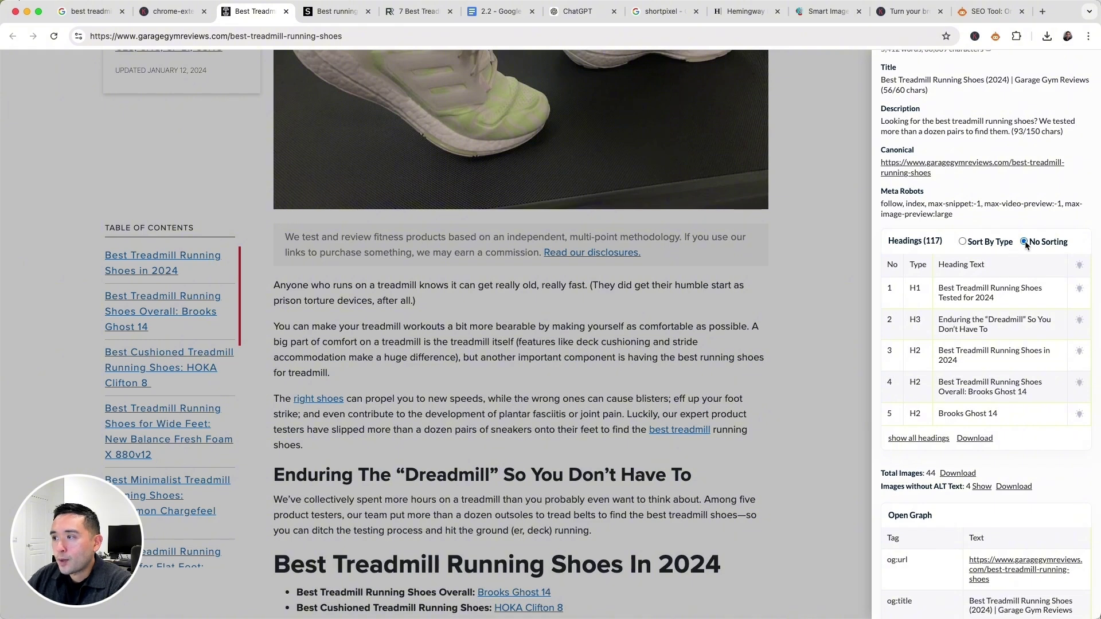
pyautogui.scroll(-1, 1052, 243)
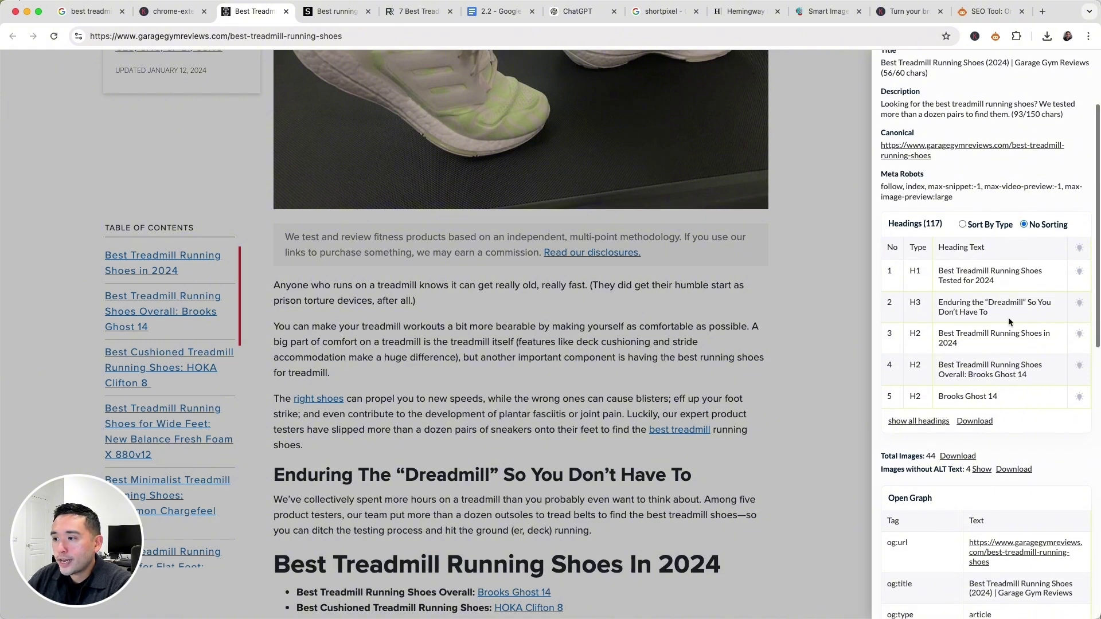
pyautogui.click(910, 421)
pyautogui.scroll(-6, 915, 422)
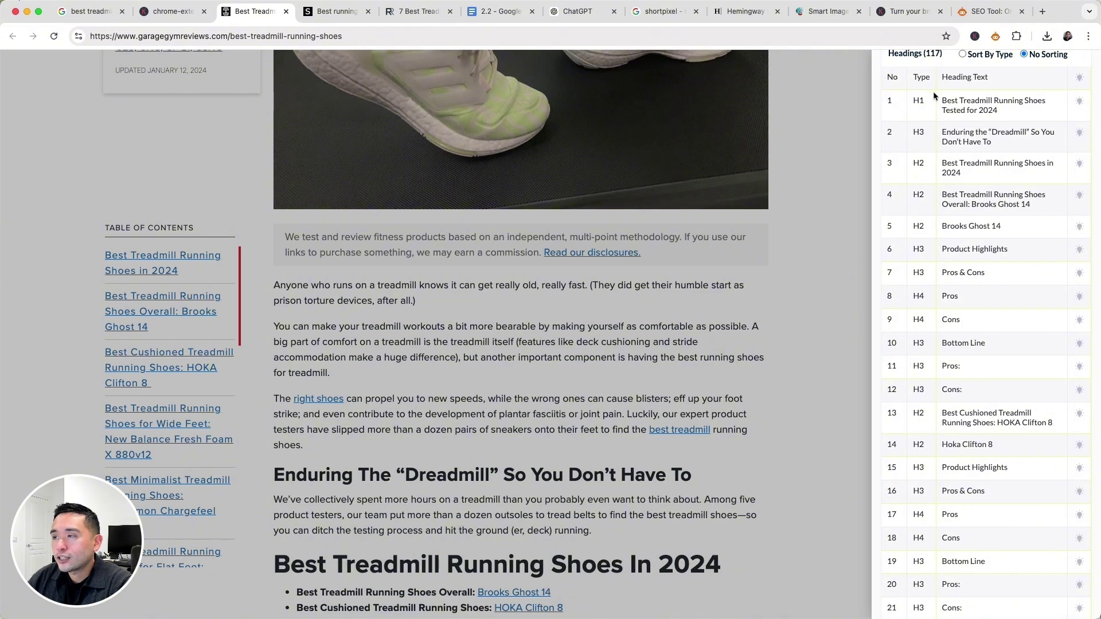
pyautogui.scroll(-3, 934, 569)
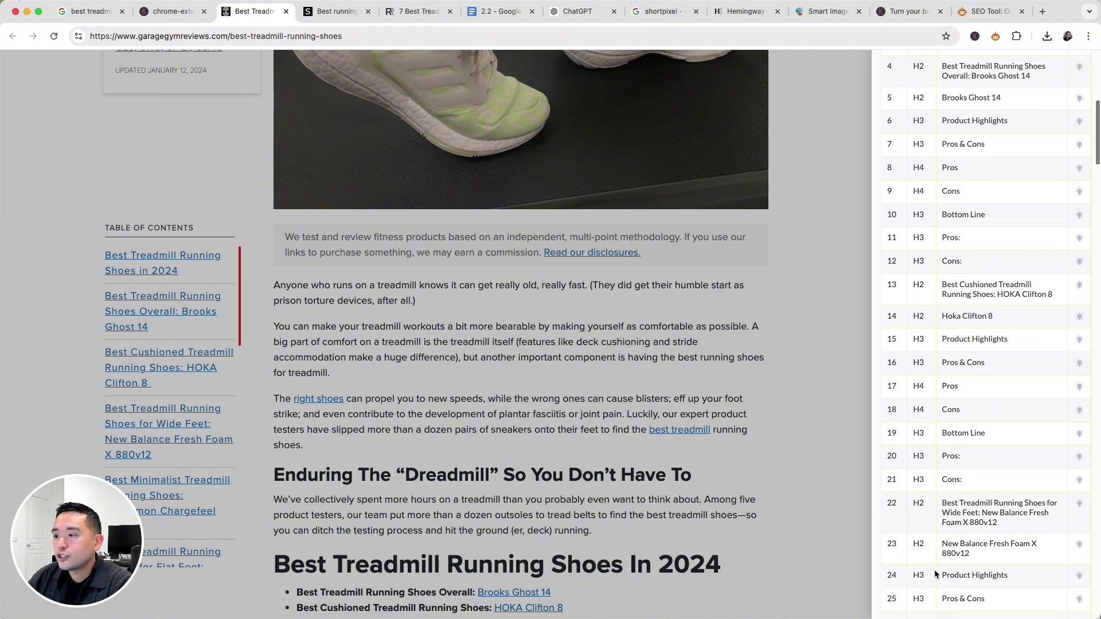
# Highlight the H1 and the "Best Treadmill Running Shoes in 2024" H2 in the extracted headings list.
pyautogui.scroll(5, 937, 530)
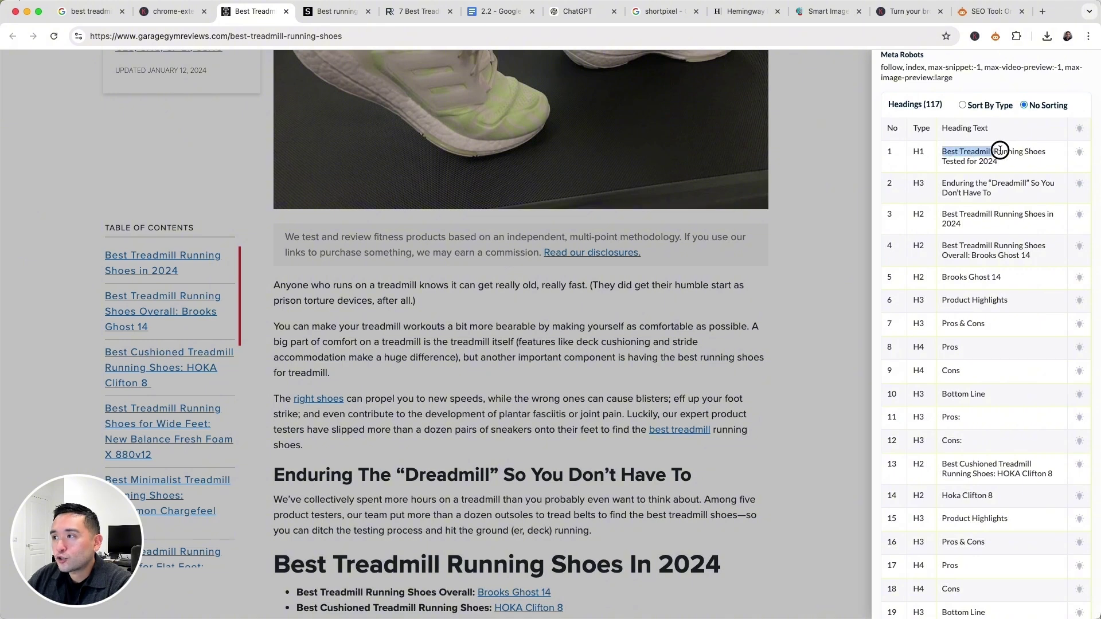
pyautogui.moveTo(1044, 152); pyautogui.dragTo(1011, 163)
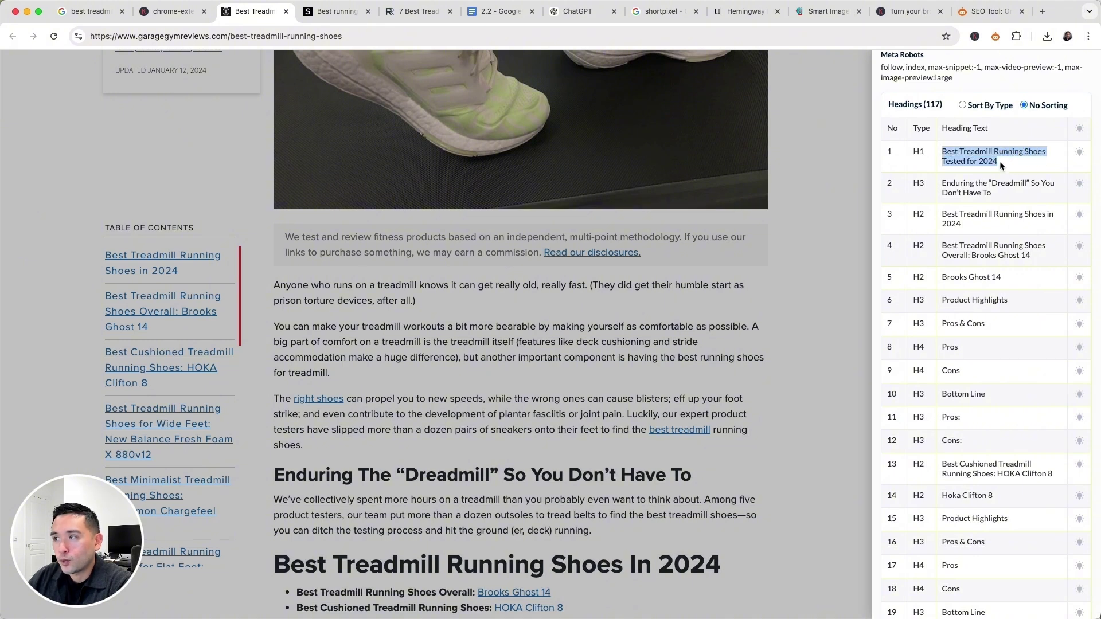
pyautogui.scroll(-1, 1001, 165)
pyautogui.moveTo(969, 216); pyautogui.dragTo(947, 211)
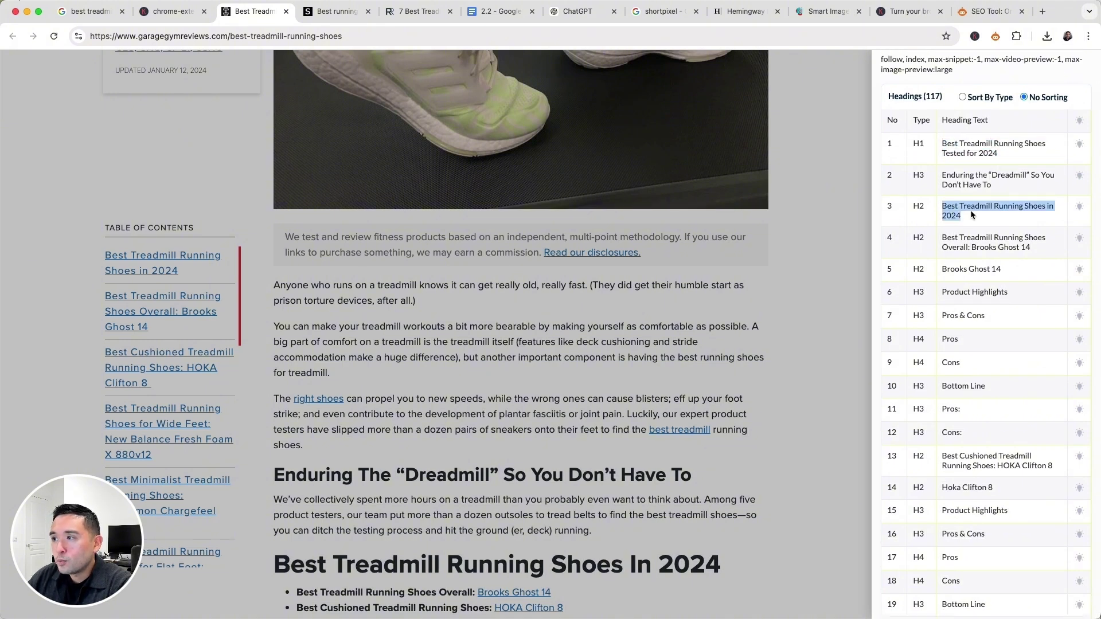
pyautogui.scroll(-6, 734, 264)
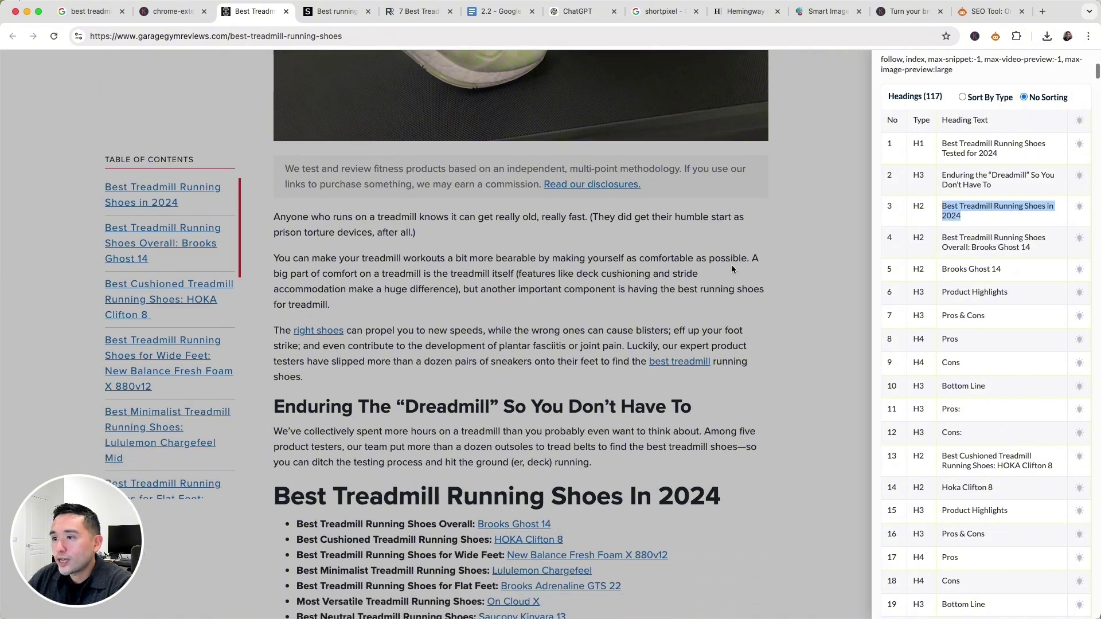
# Locate the "Best Treadmill Running Shoes in 2024" and "Overall: Brooks Ghost 14" H2s on the page and view the pros and cons.
pyautogui.click(1080, 207)
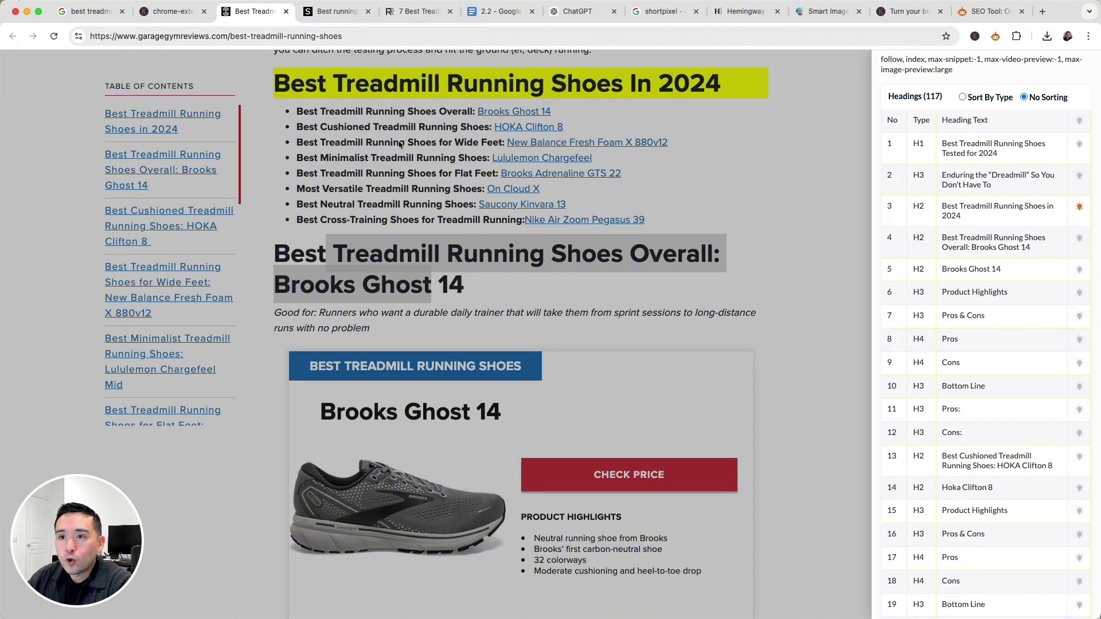
pyautogui.click(1081, 240)
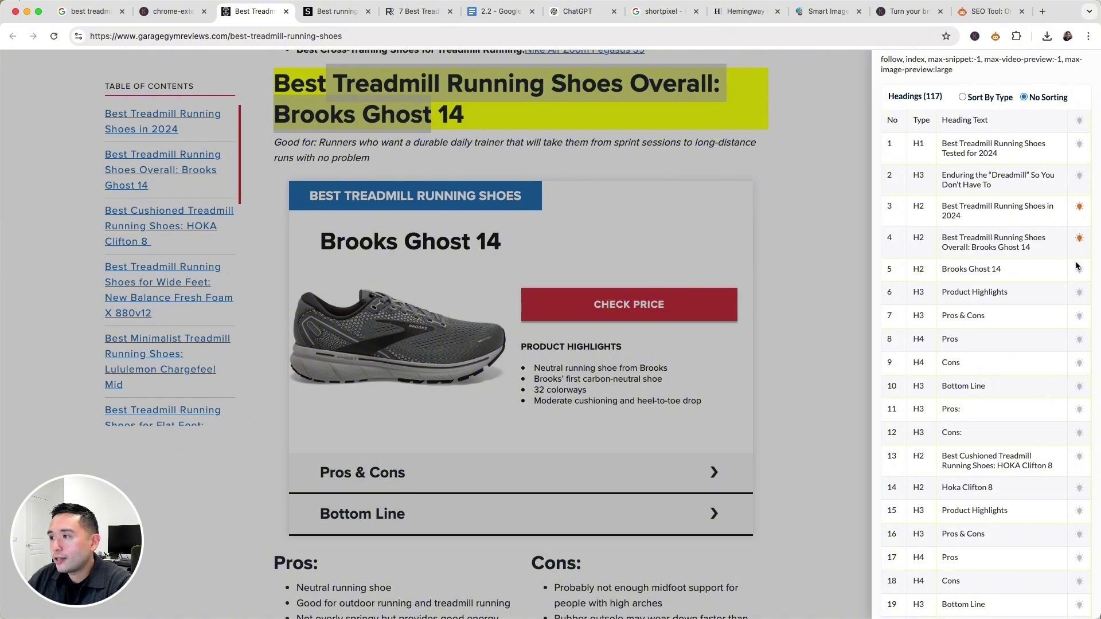
pyautogui.scroll(-5, 724, 342)
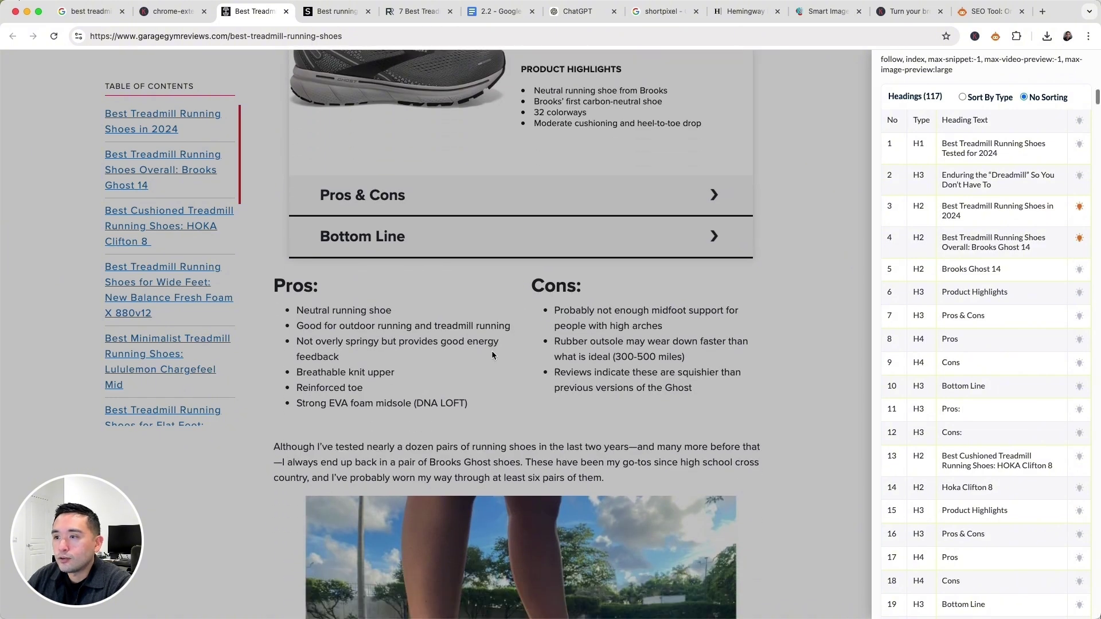
pyautogui.scroll(-1, 490, 350)
# Examine the remaining Garage Gym Reviews headings to see how each shoe's H2, H3 and H4 subsections are structured.
pyautogui.scroll(-3, 952, 308)
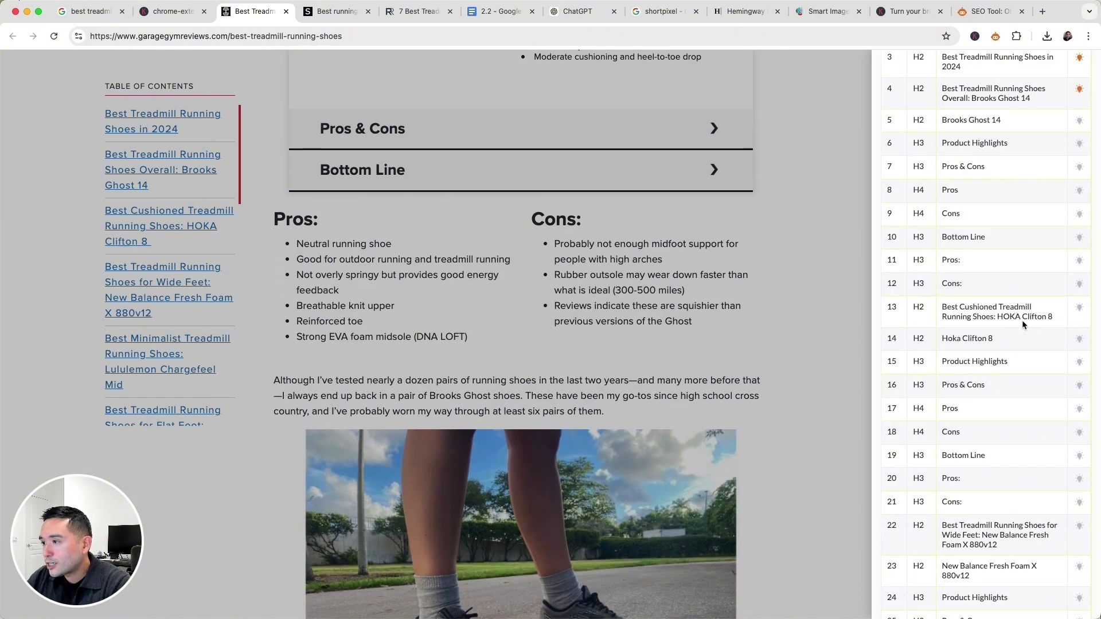
pyautogui.scroll(-1, 997, 342)
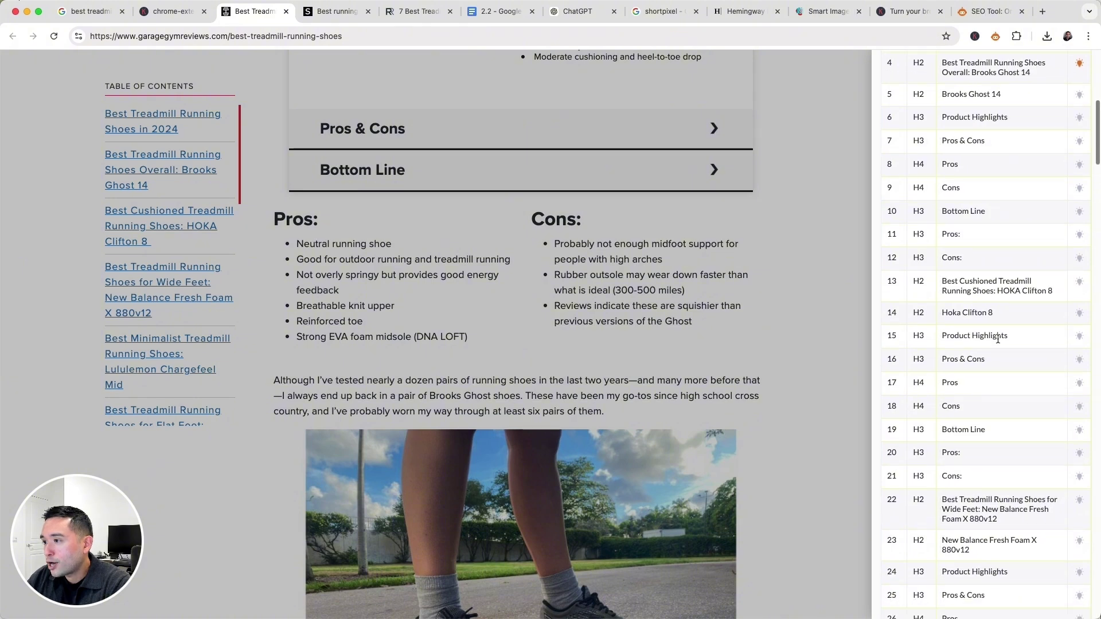
pyautogui.scroll(-5, 982, 360)
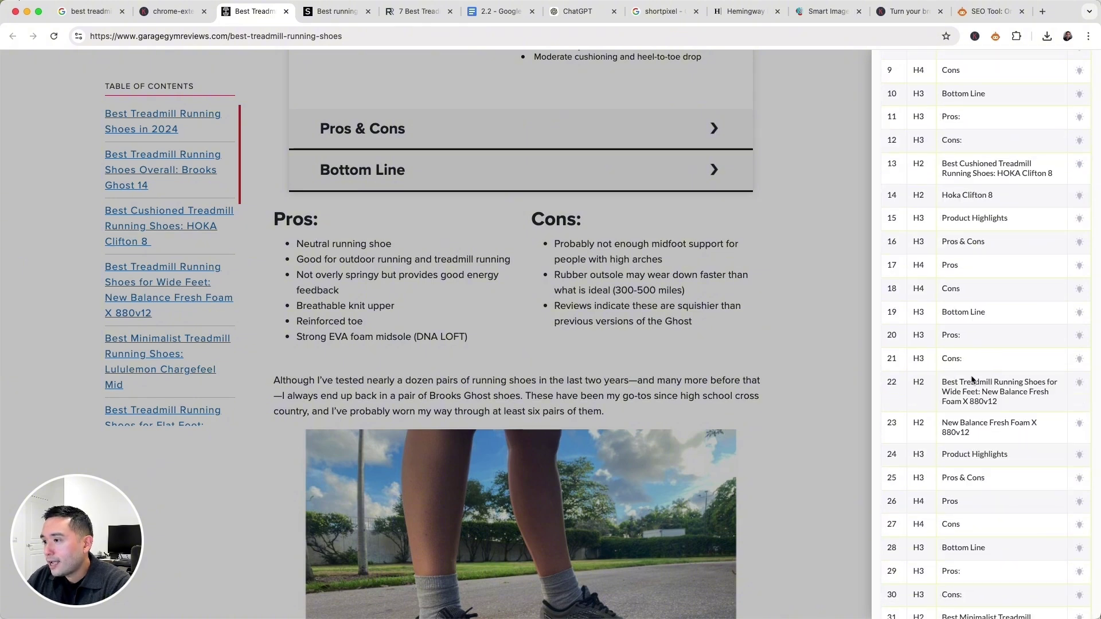
pyautogui.scroll(-2, 979, 388)
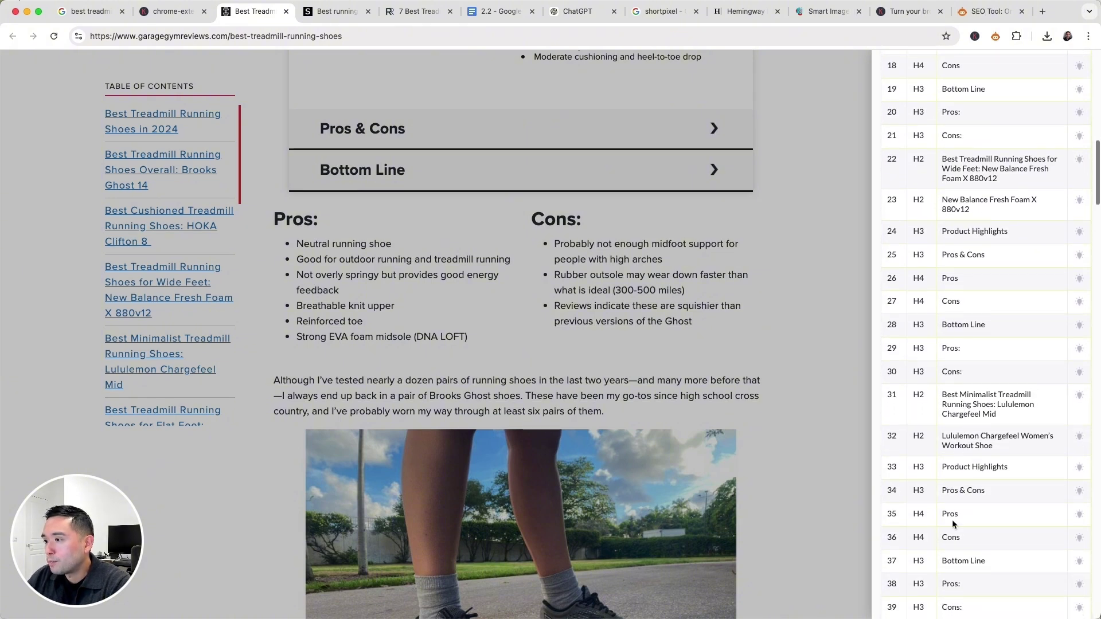
# Switch to the Solereview article, run the on-page SEO analysis on it, and expand all its headings.
pyautogui.click(337, 12)
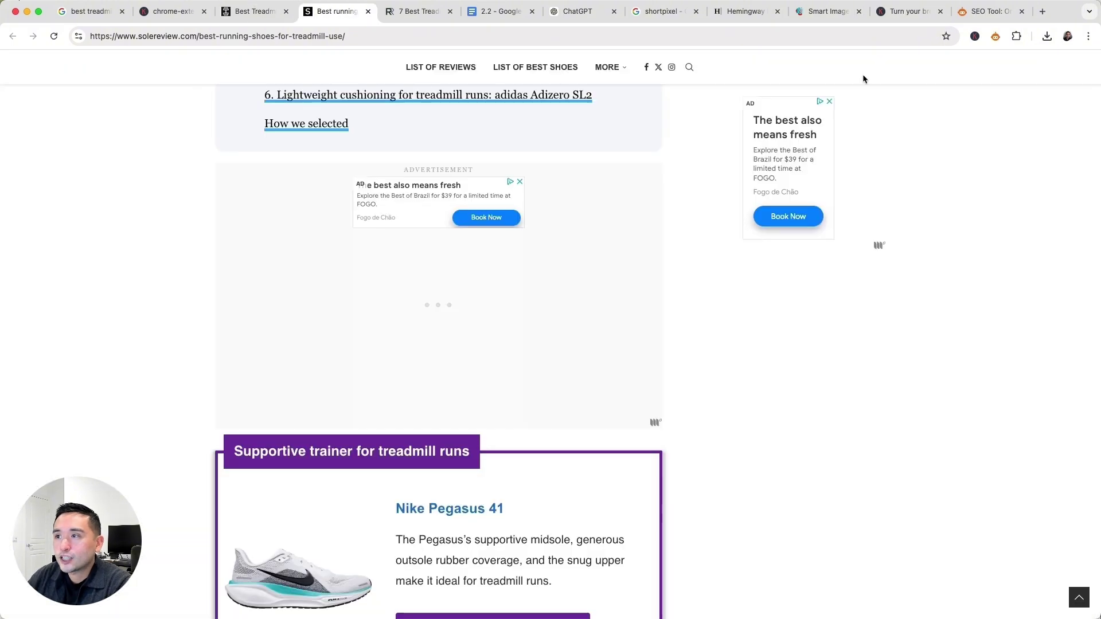
pyautogui.click(996, 38)
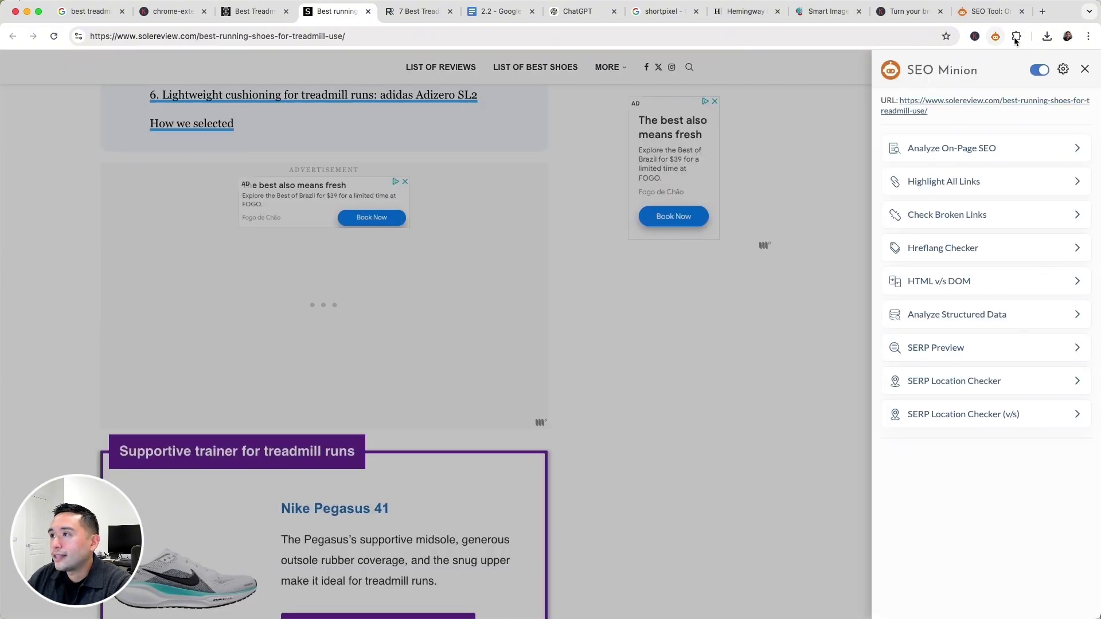
pyautogui.click(944, 150)
pyautogui.scroll(-2, 940, 304)
pyautogui.click(914, 365)
pyautogui.scroll(-2, 961, 274)
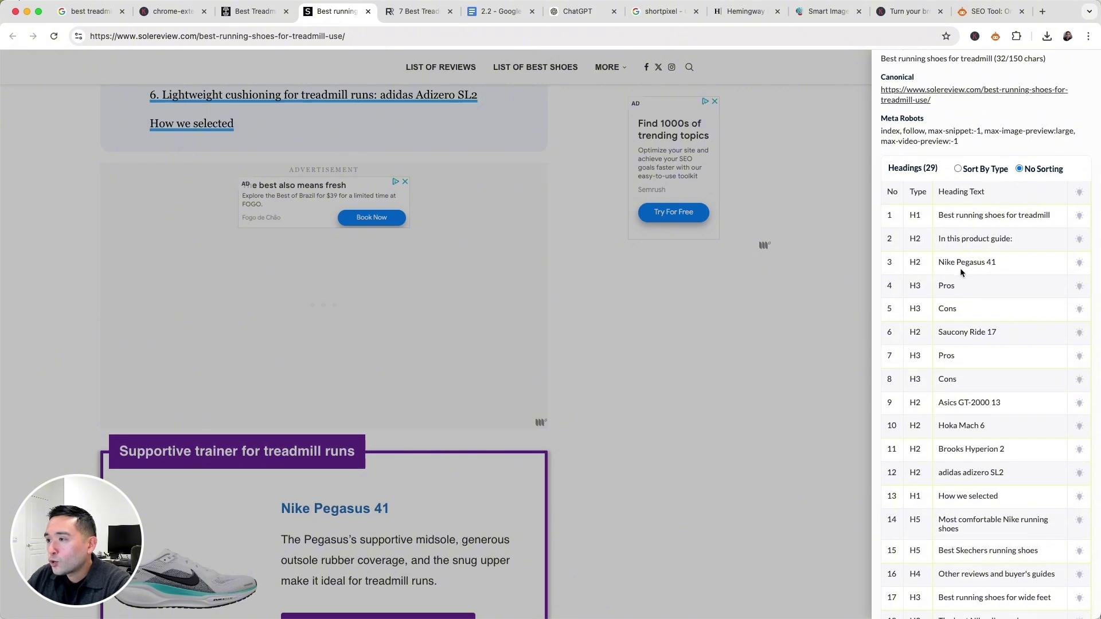
# Examine Solereview's headings list, highlighting its shoe names, the pros and cons subheadings, and "Best running shoes for wide feet".
pyautogui.moveTo(980, 263); pyautogui.dragTo(985, 262)
pyautogui.moveTo(939, 332); pyautogui.dragTo(977, 332)
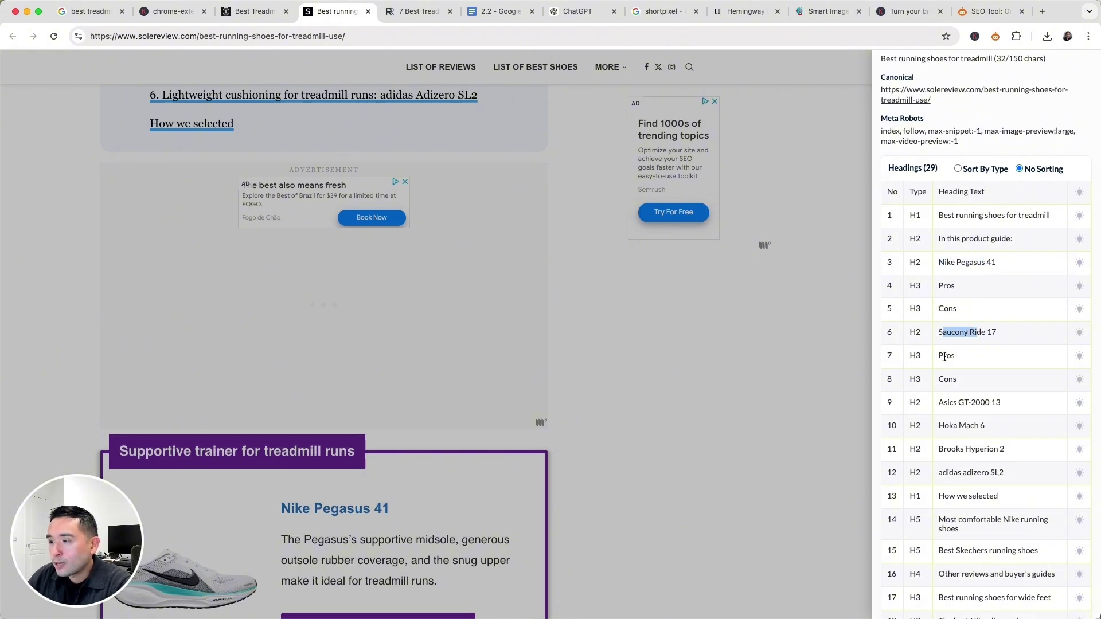
pyautogui.click(943, 286)
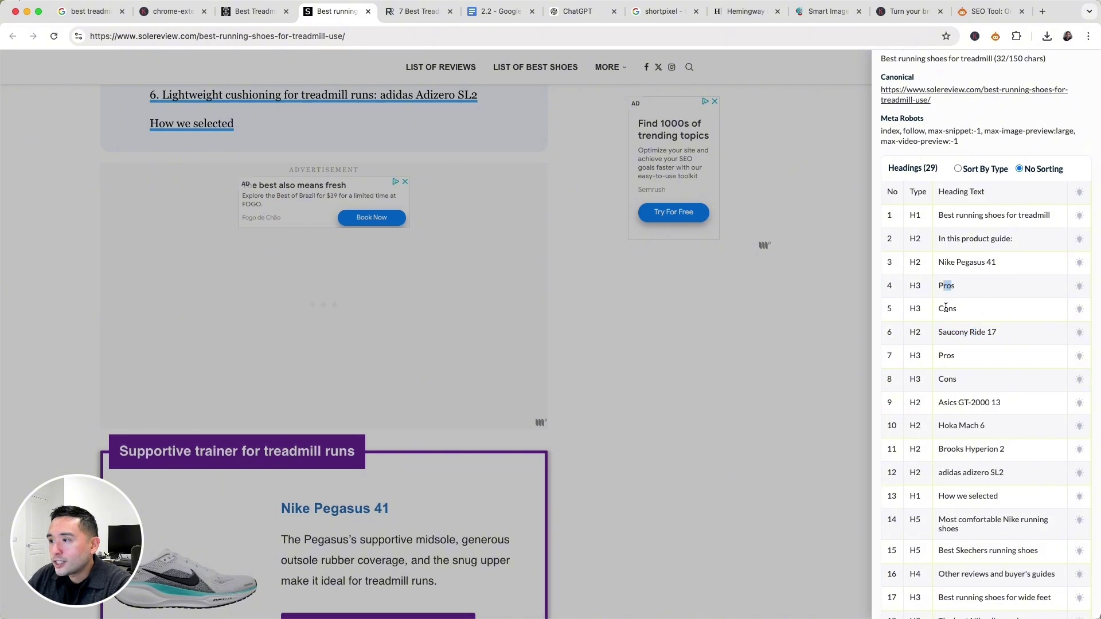
pyautogui.scroll(-10, 956, 312)
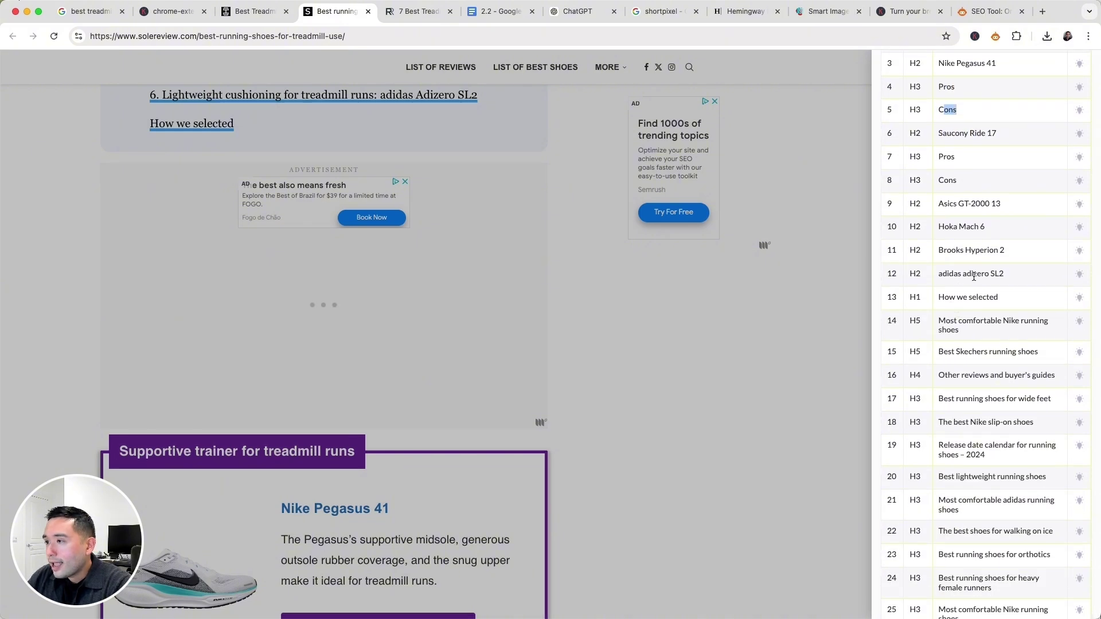
pyautogui.scroll(-1, 974, 277)
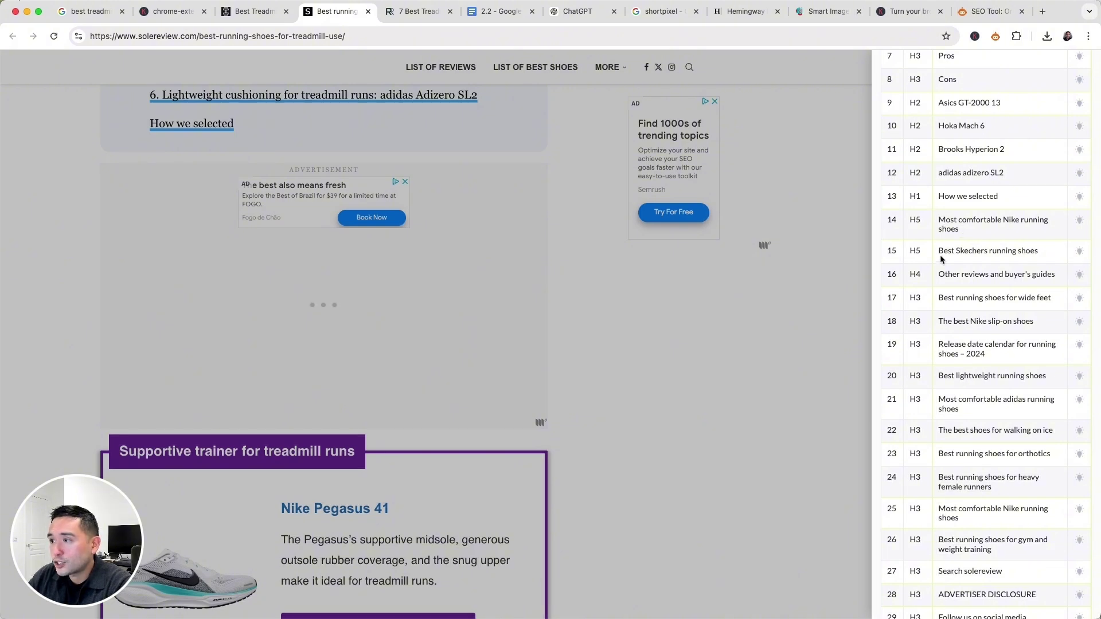
pyautogui.moveTo(944, 299); pyautogui.dragTo(1030, 300)
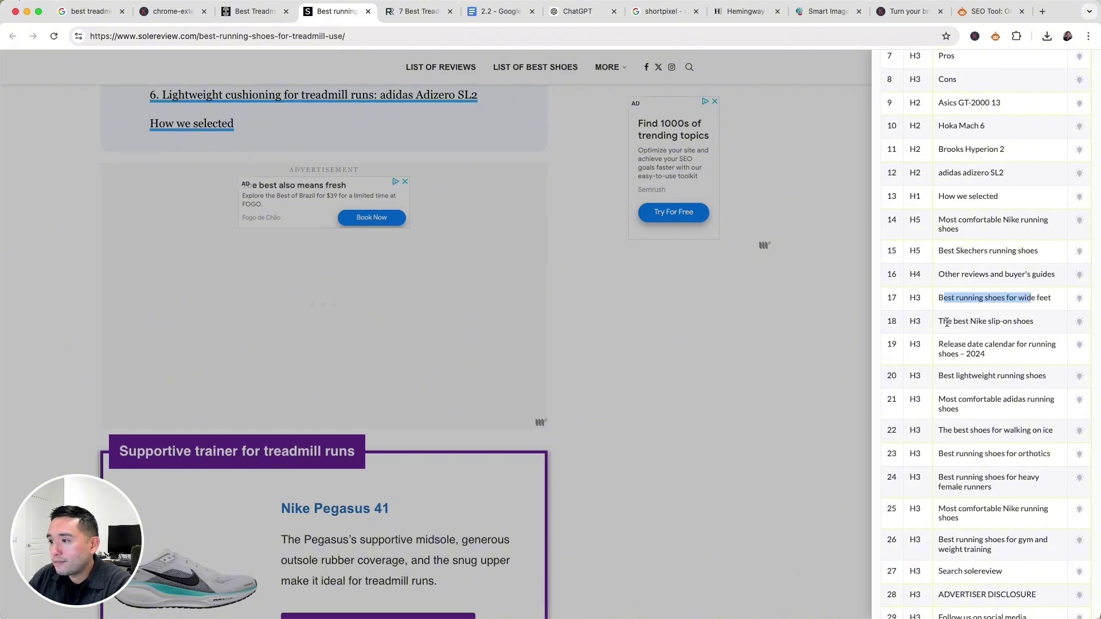
pyautogui.click(974, 371)
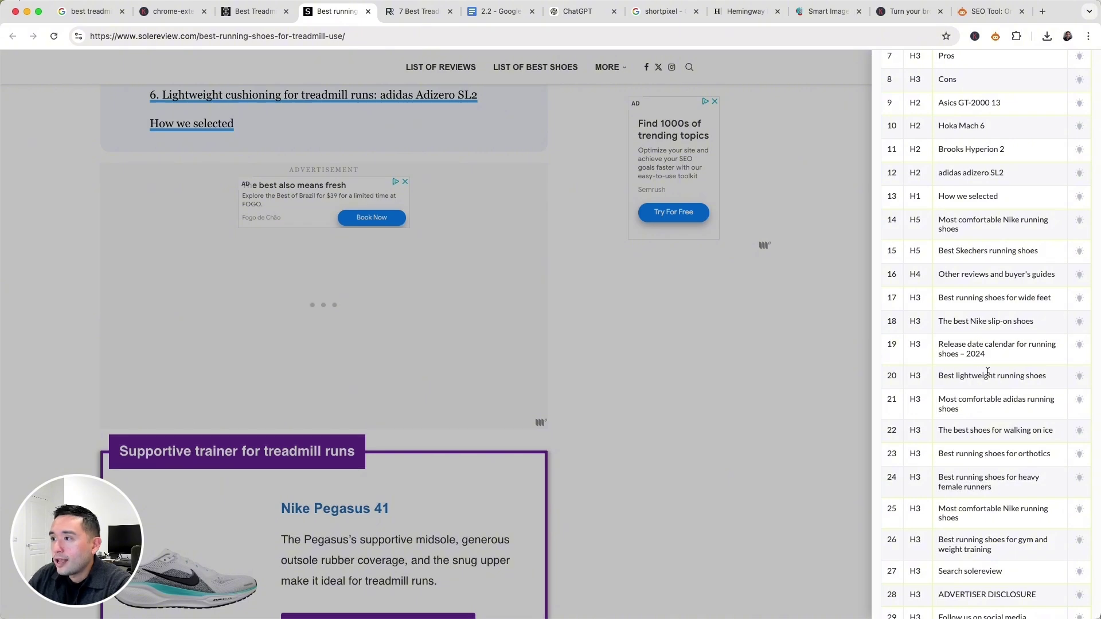
# Switch to the RunRepeat article, run the on-page SEO analysis on it, and examine how its category H2s and H3 subsections are structured.
pyautogui.click(419, 11)
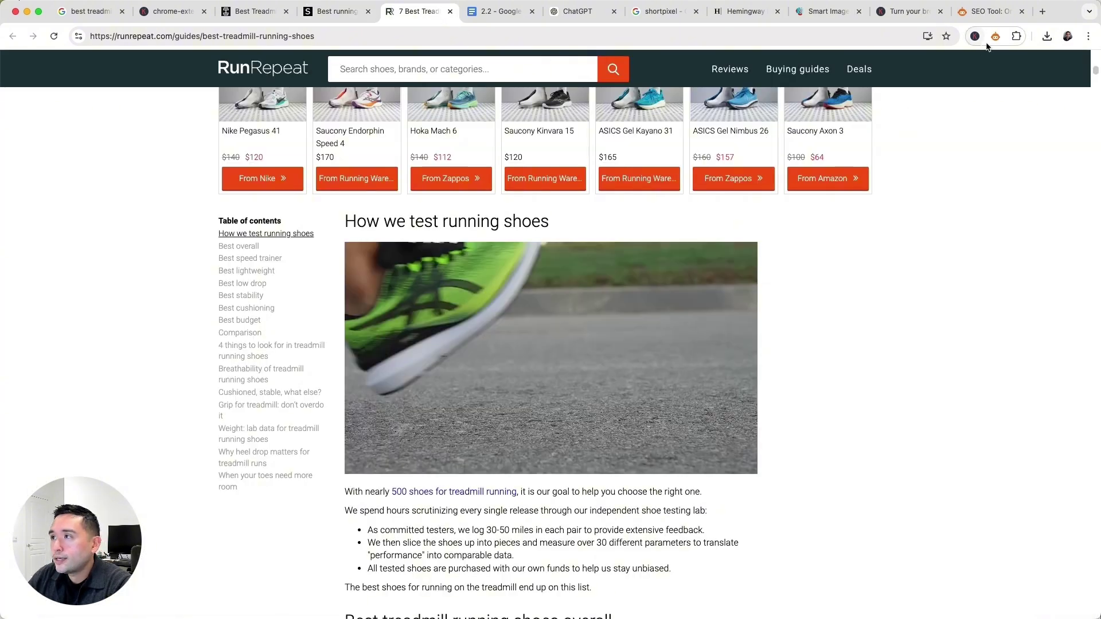
pyautogui.scroll(-5, 972, 408)
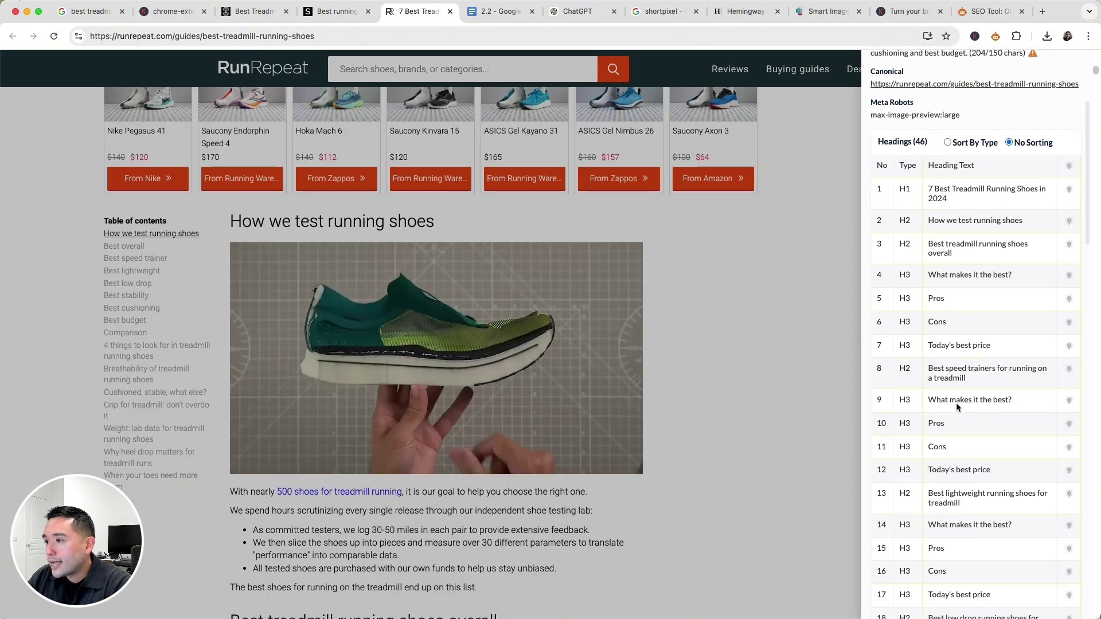
pyautogui.moveTo(928, 244); pyautogui.dragTo(982, 244)
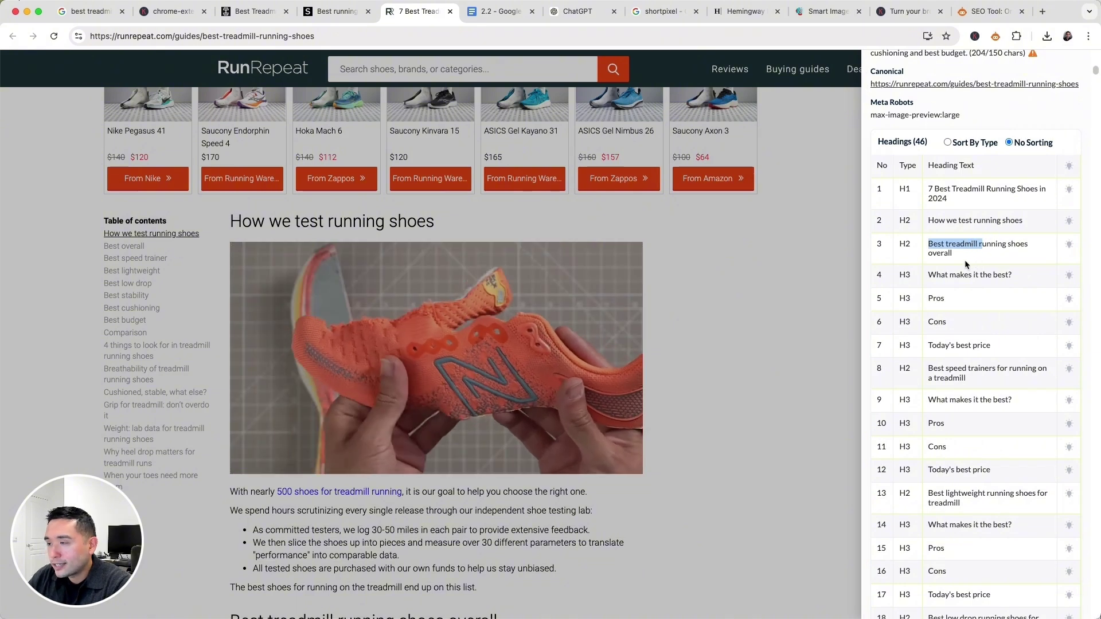
pyautogui.scroll(-5, 424, 369)
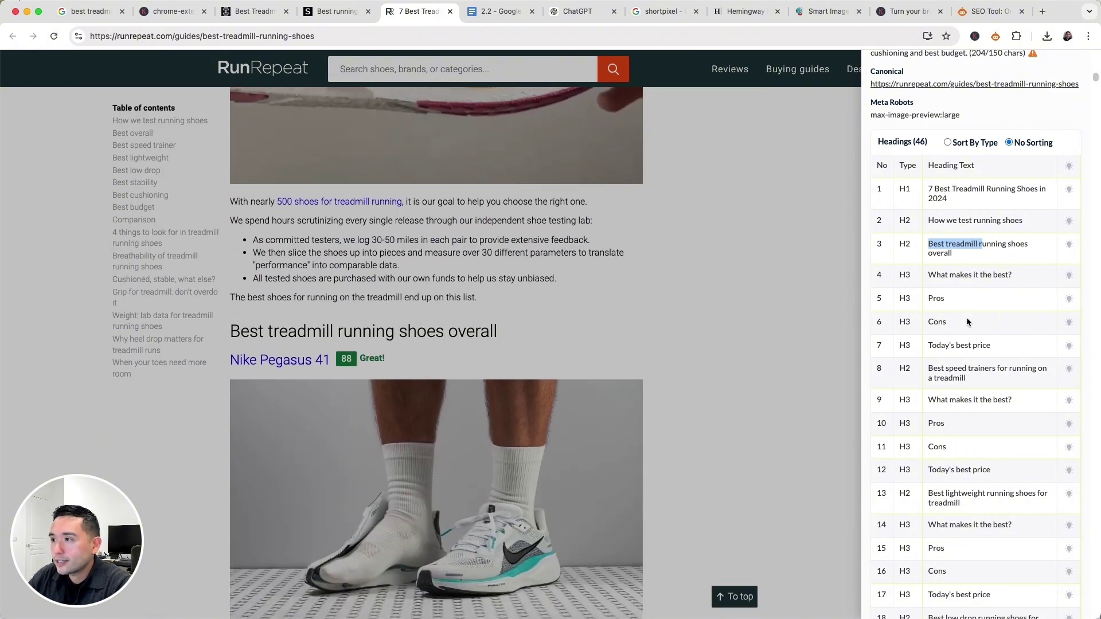
pyautogui.doubleClick(935, 321)
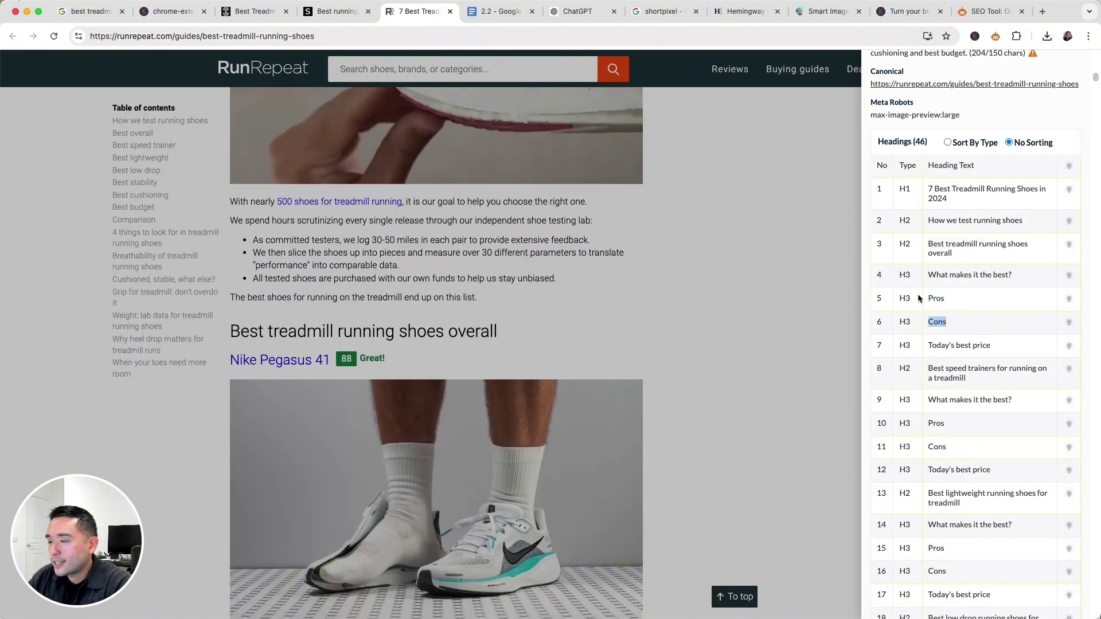
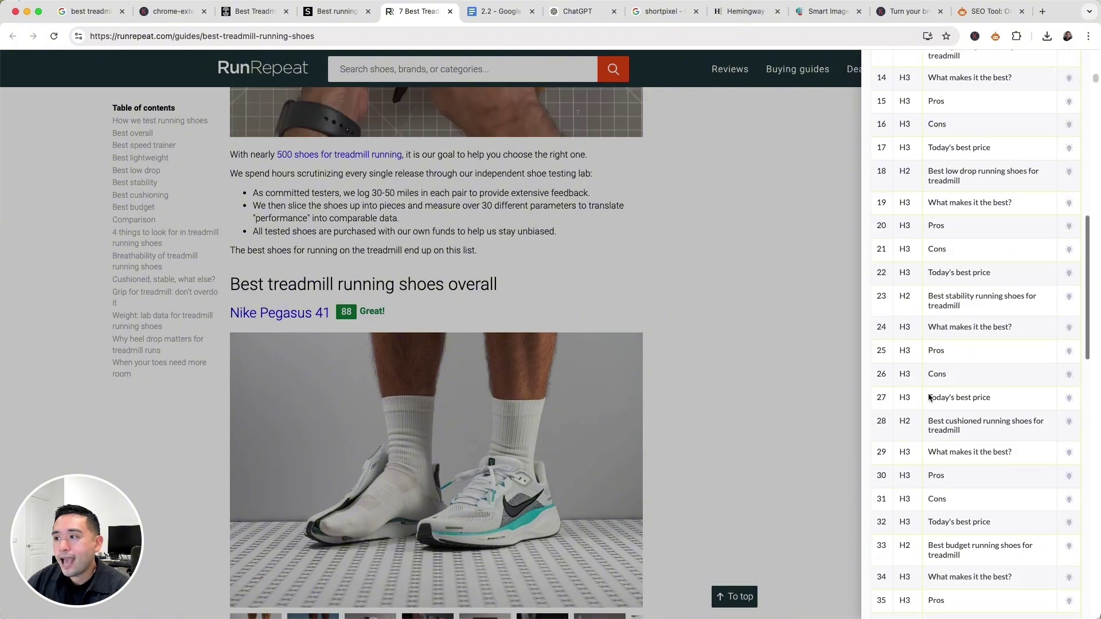
pyautogui.scroll(-4, 949, 387)
pyautogui.scroll(10, 962, 397)
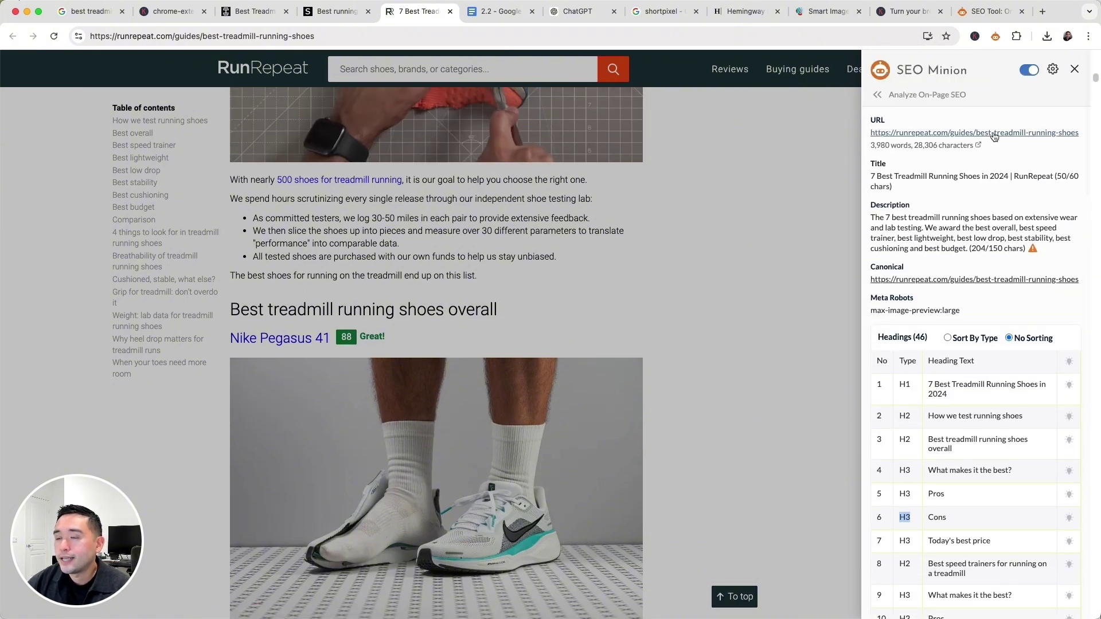
pyautogui.scroll(-1, 1001, 250)
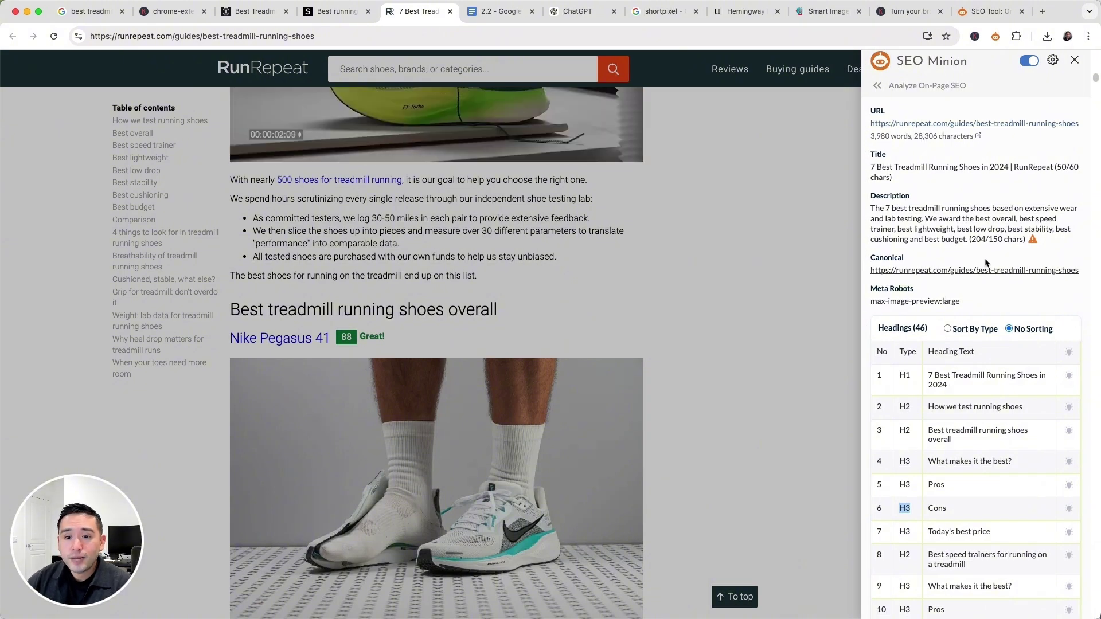
# Switch to the Google Docs content brief and fill in "Blog Post" as the type of content and "Listicle" as the format.
pyautogui.click(488, 13)
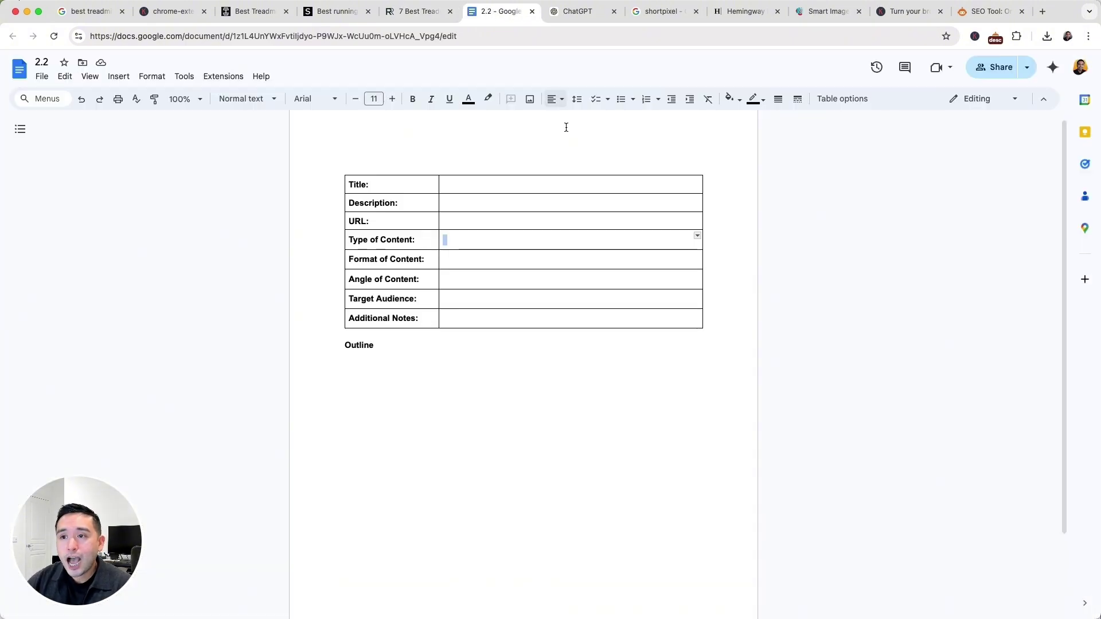
pyautogui.click(549, 160)
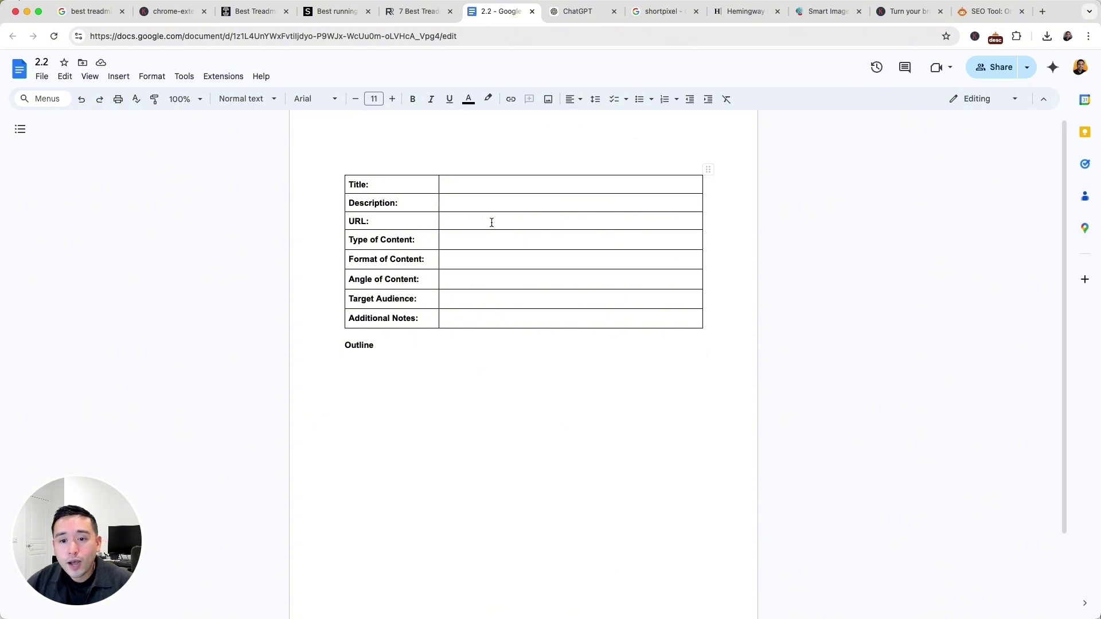
pyautogui.click(458, 242)
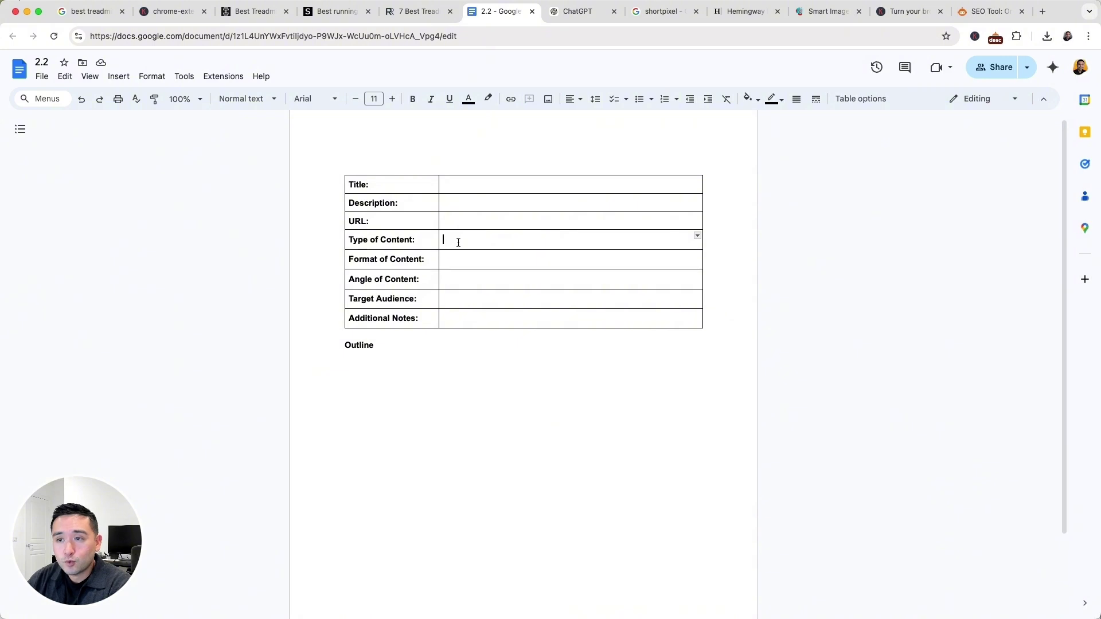
pyautogui.write('Blog Post')
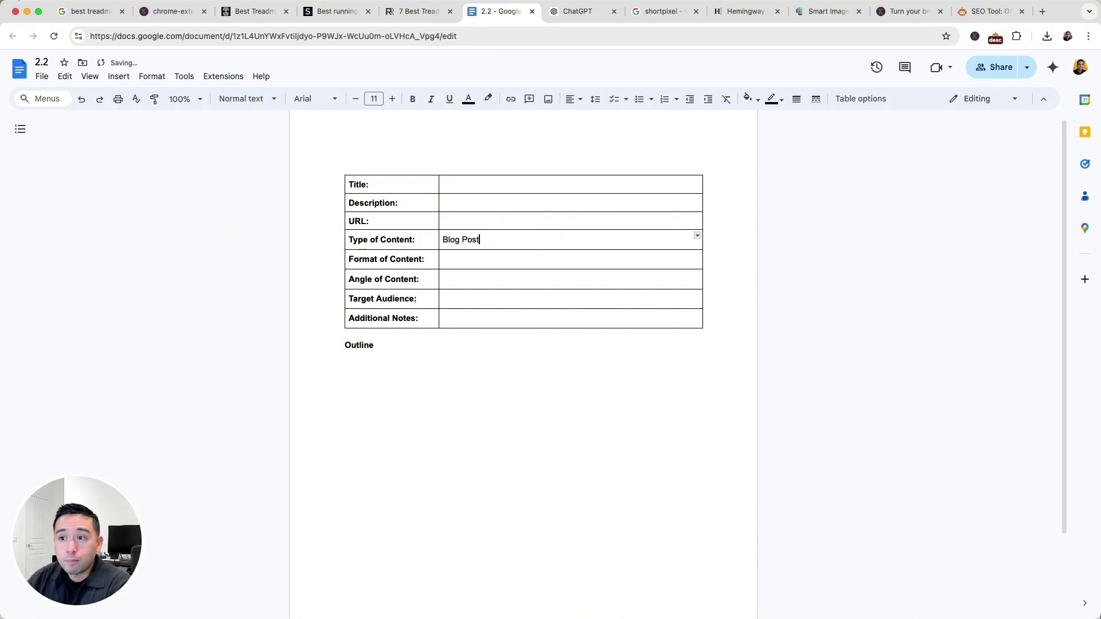
pyautogui.click(464, 260)
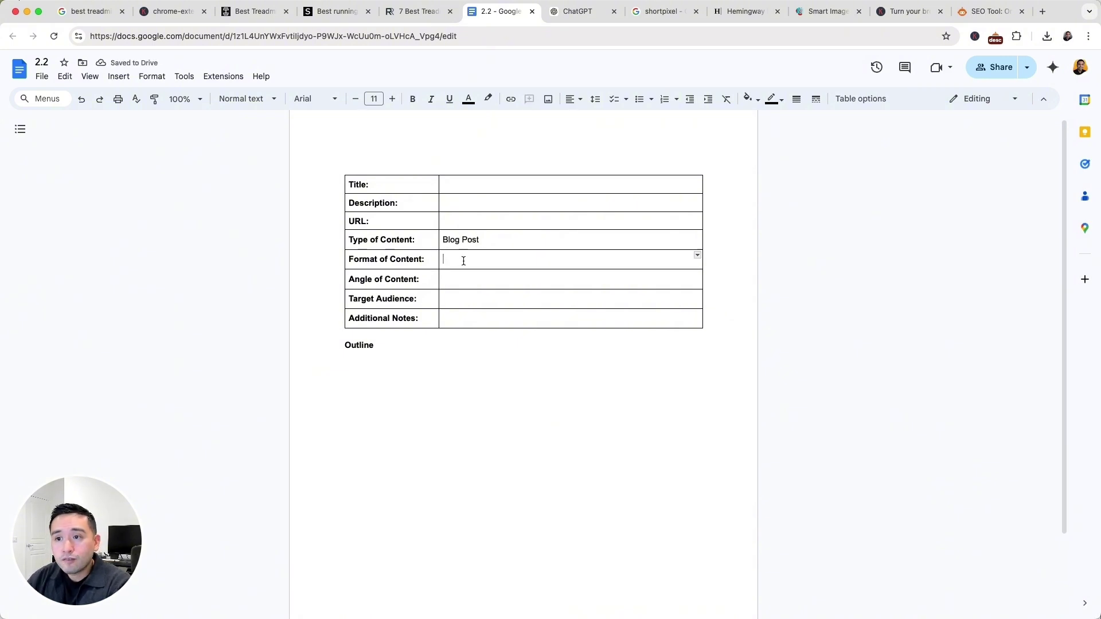
pyautogui.write('List')
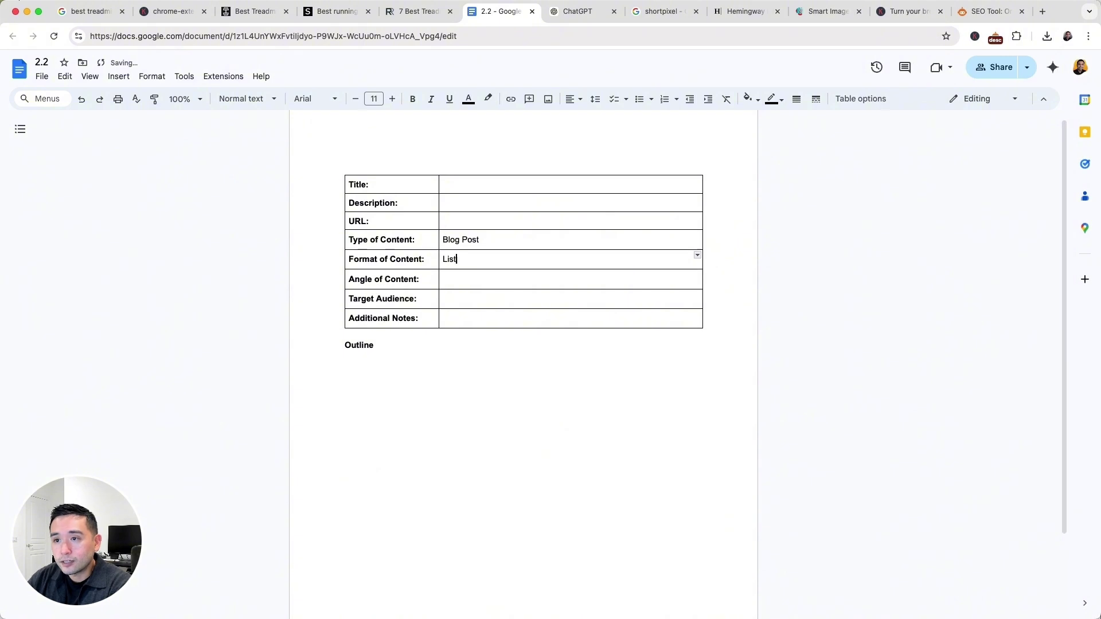
pyautogui.write('icle')
# Set the angle of content to "Freshness - 2024 latest brands and models" and the target audience to "Wide range of runners with different needs and preferences.".
pyautogui.click(445, 279)
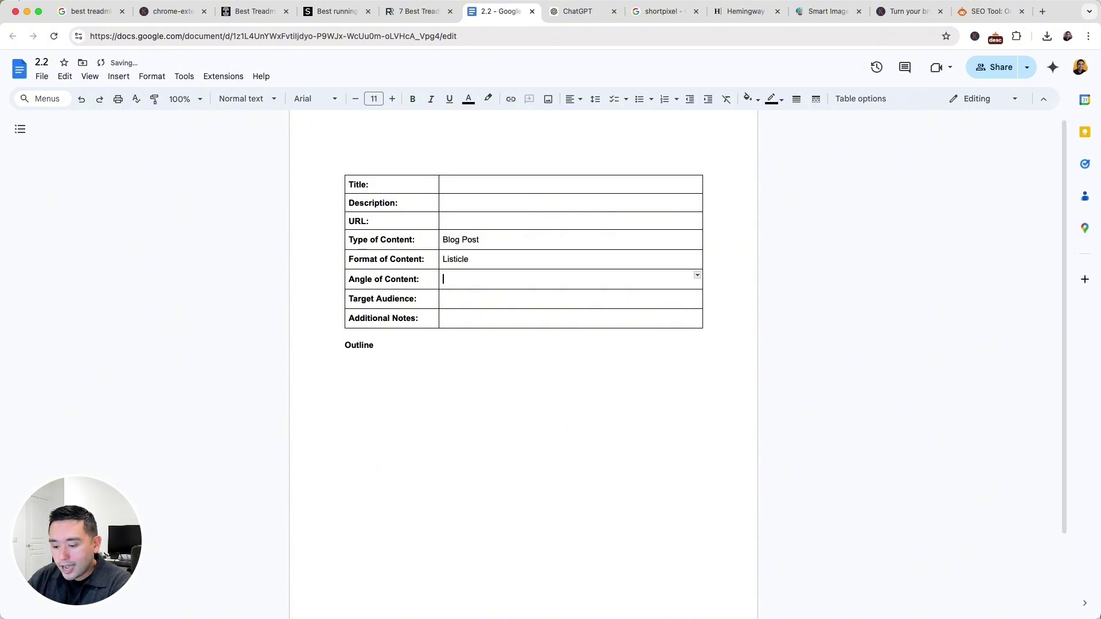
pyautogui.write('Freshness')
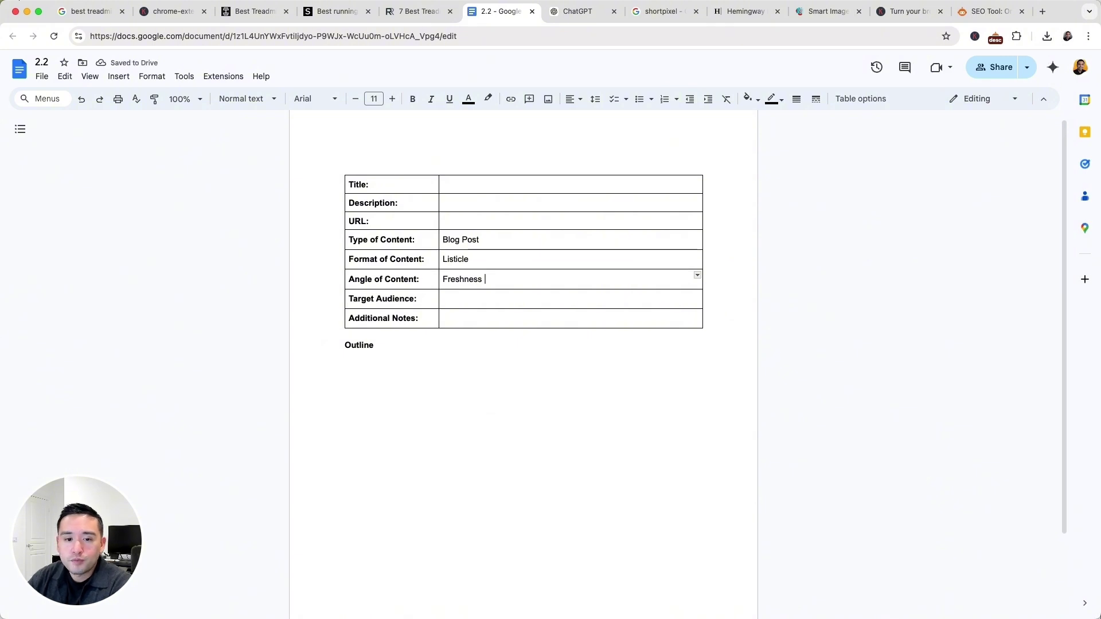
pyautogui.write(' - 2024 latest brands and models')
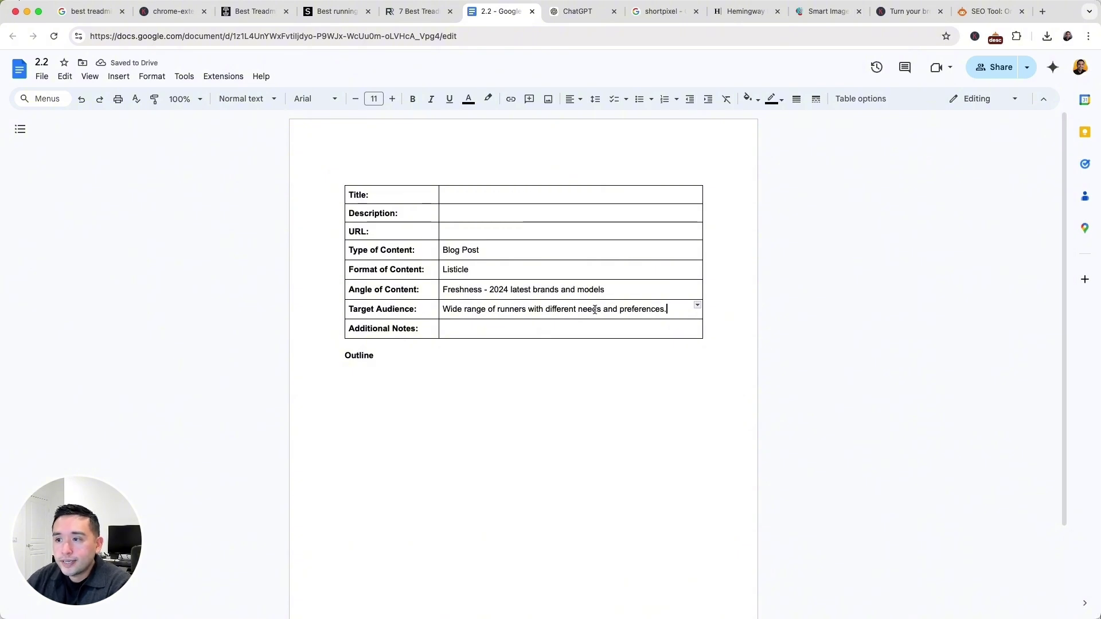
# Enter "Put products under categories." in the brief's additional notes.
pyautogui.click(441, 332)
pyautogui.write('Put products under categories.')
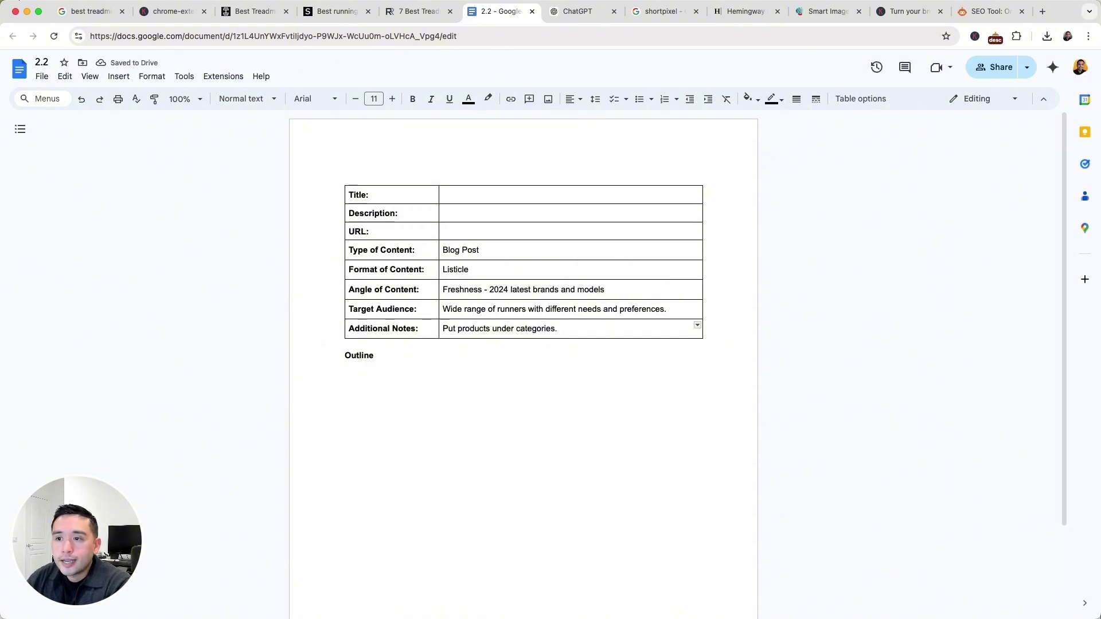
pyautogui.click(512, 328)
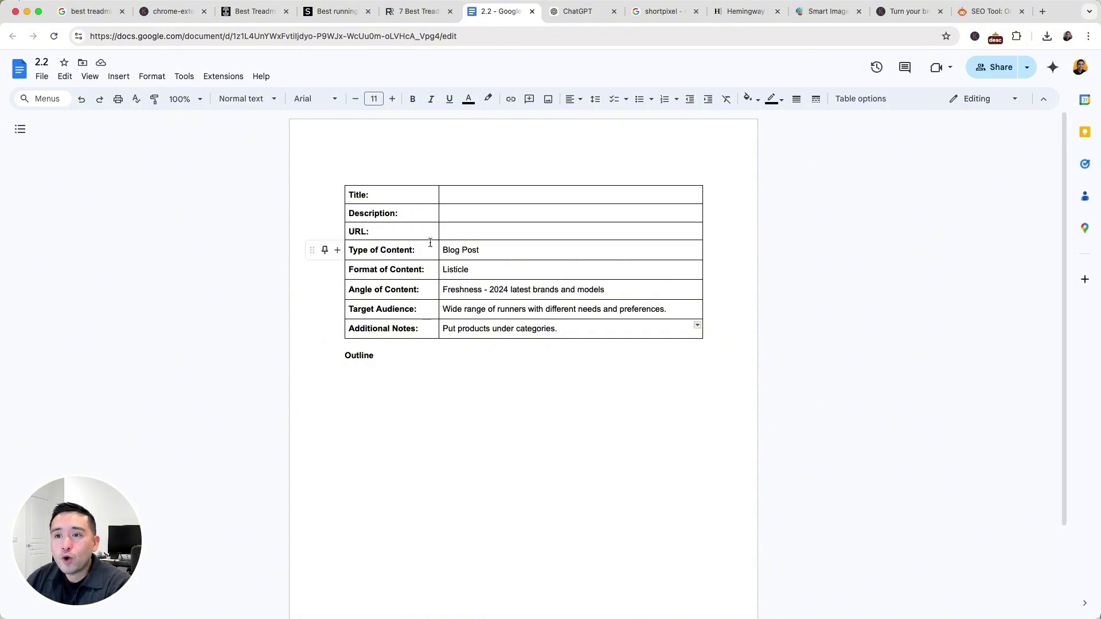
# Check the URL slugs of the three competitor articles and enter "/best-treadmill-running-shoes" as the brief's URL.
pyautogui.click(455, 235)
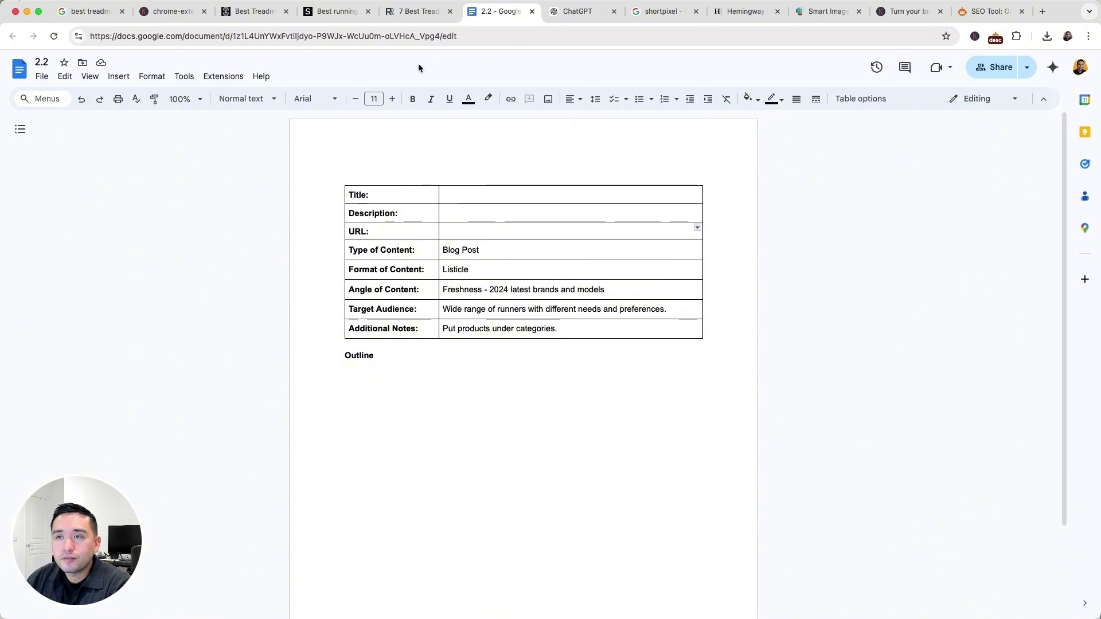
pyautogui.click(416, 18)
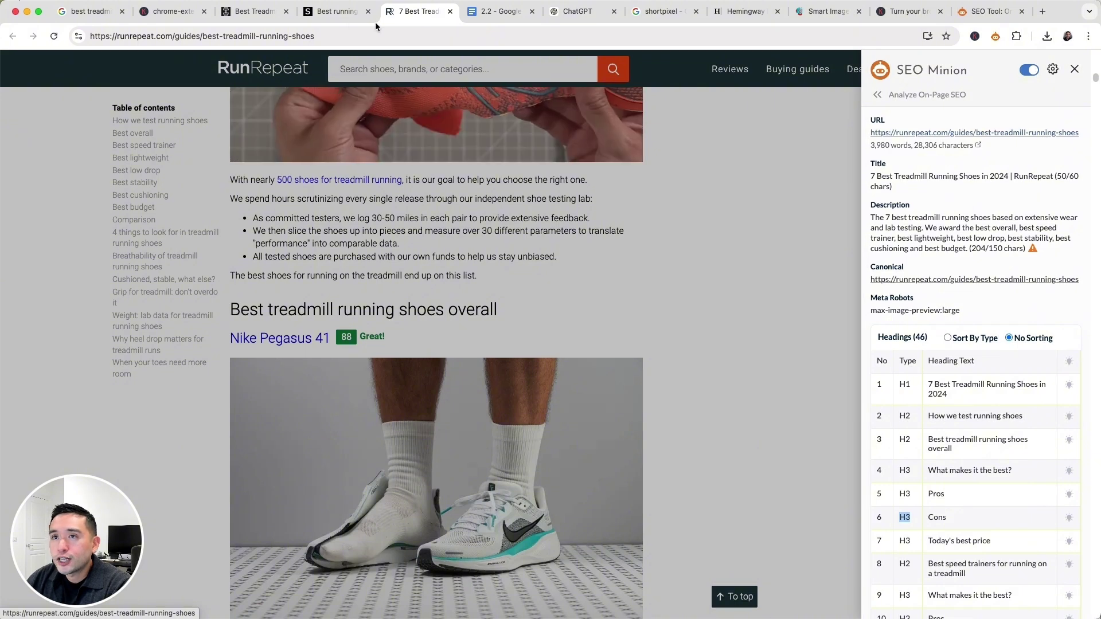
pyautogui.click(335, 17)
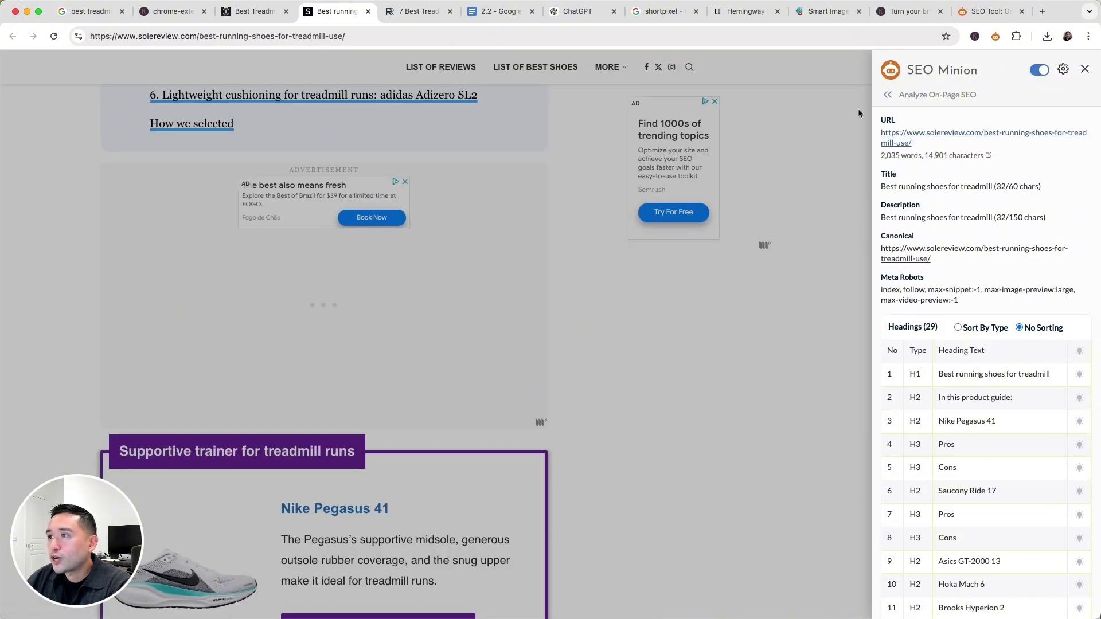
pyautogui.click(258, 12)
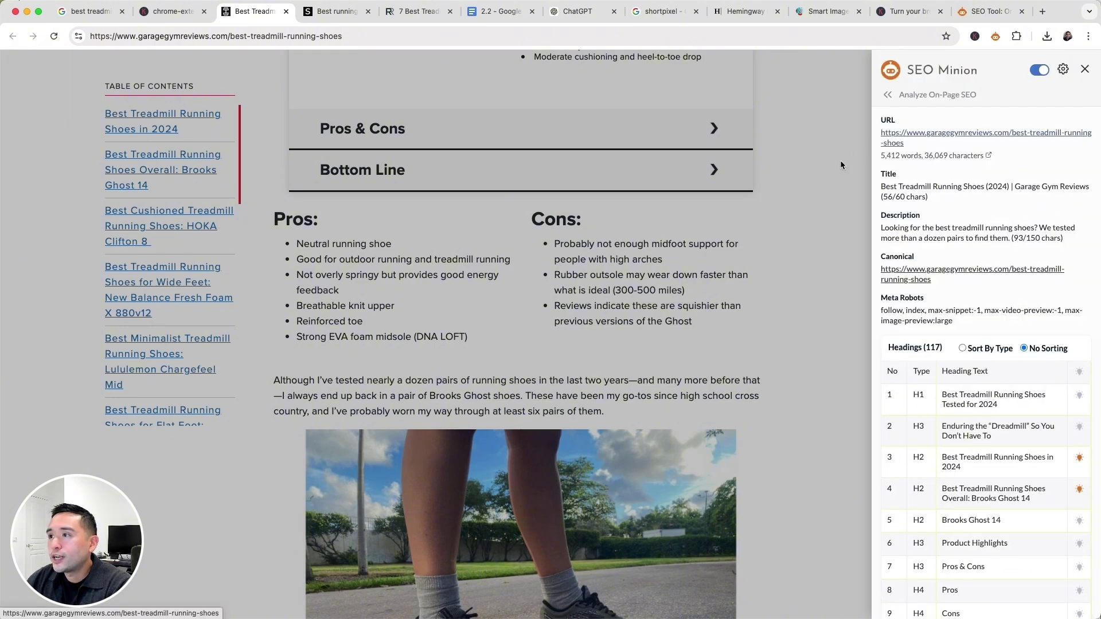
pyautogui.moveTo(344, 36); pyautogui.dragTo(230, 36)
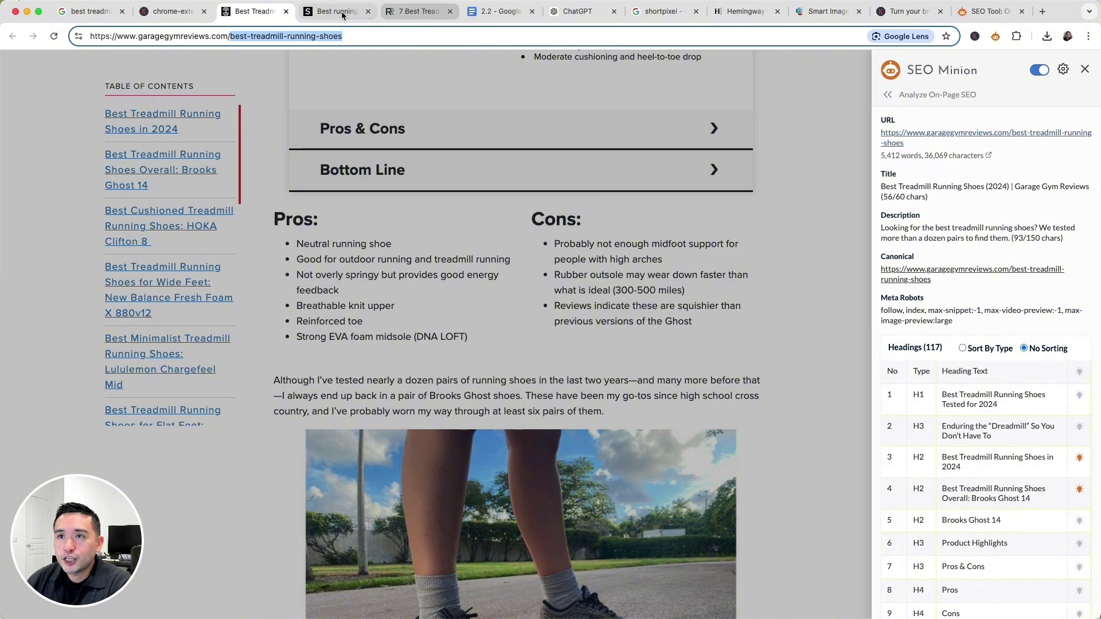
pyautogui.click(499, 11)
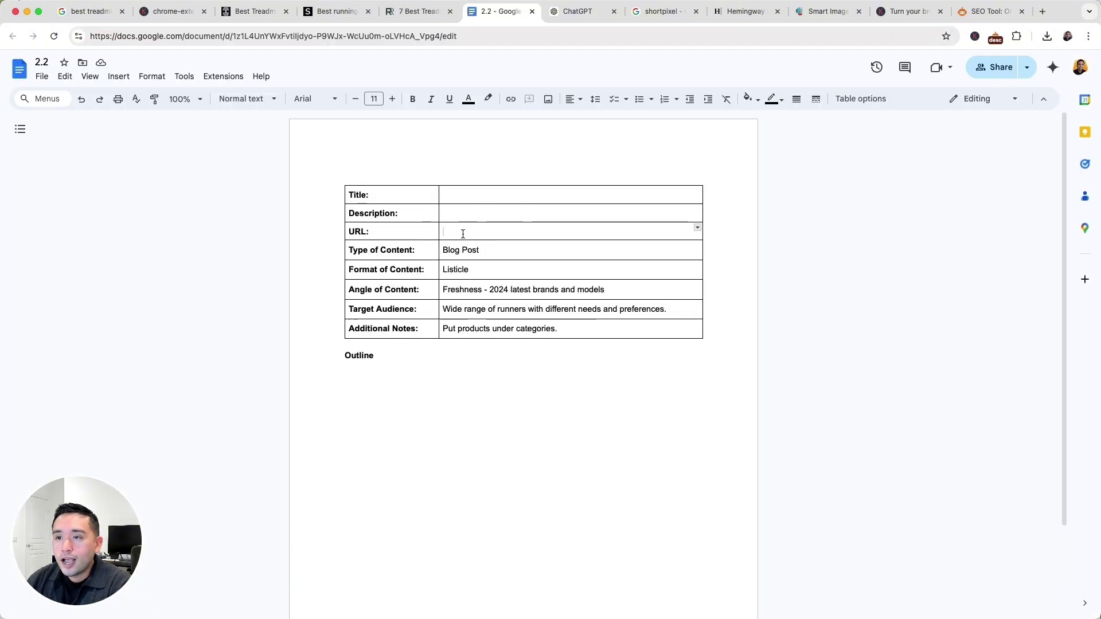
pyautogui.write('/best-treadmill-running-shoes')
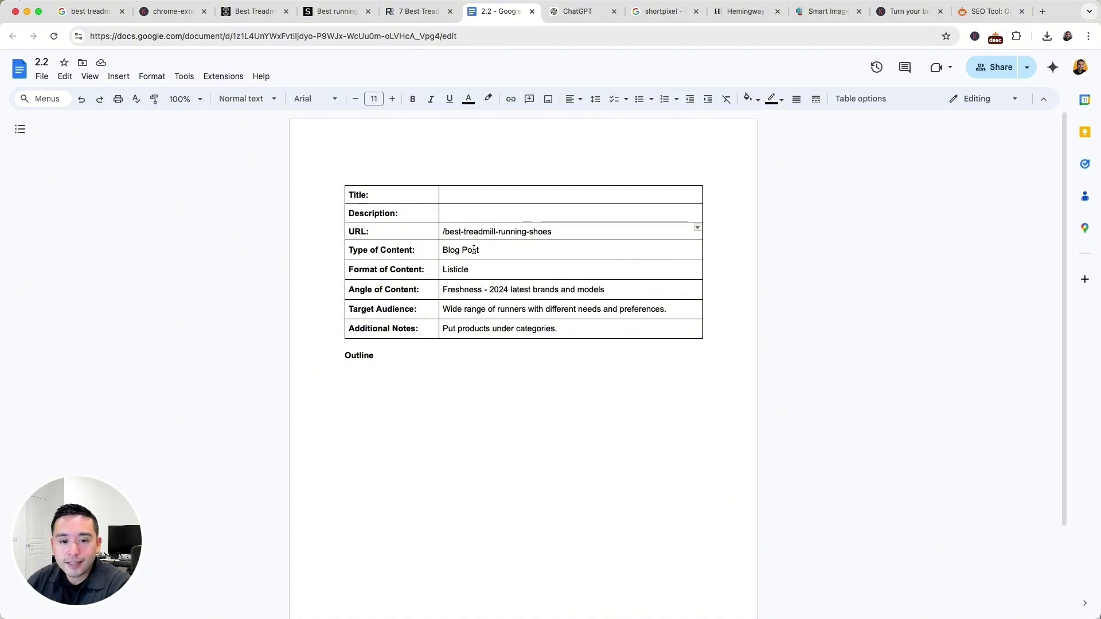
# Switch to ChatGPT and choose the Keywords Everywhere prompt template "Meta Title & Description Generator" under SEO, On-Page Optimization.
pyautogui.hotkey('ctrl', 'Tab')
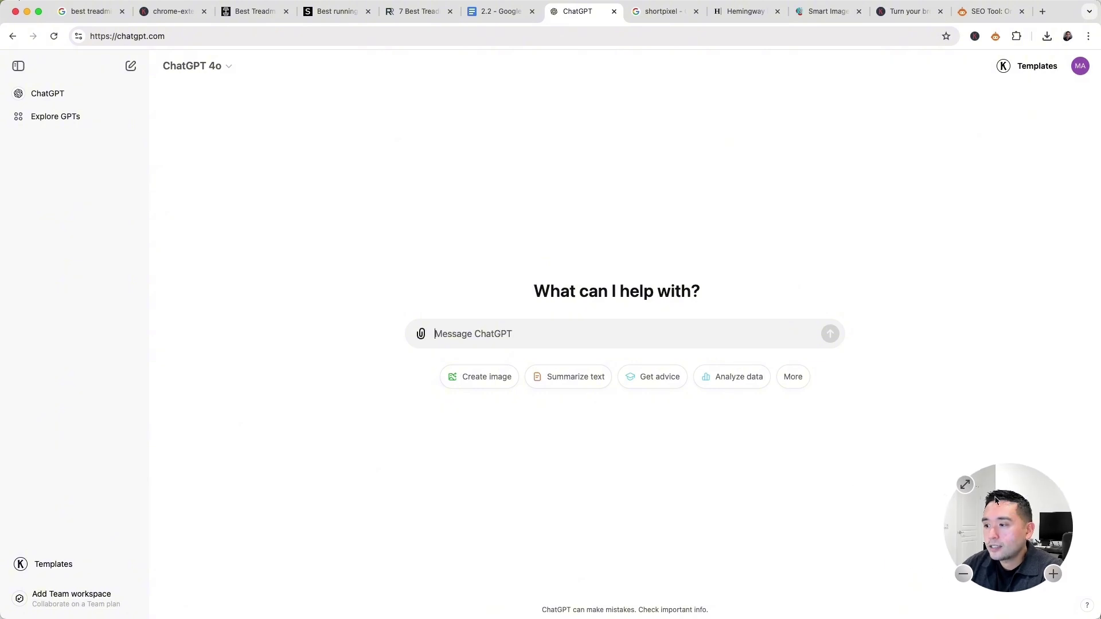
pyautogui.click(47, 565)
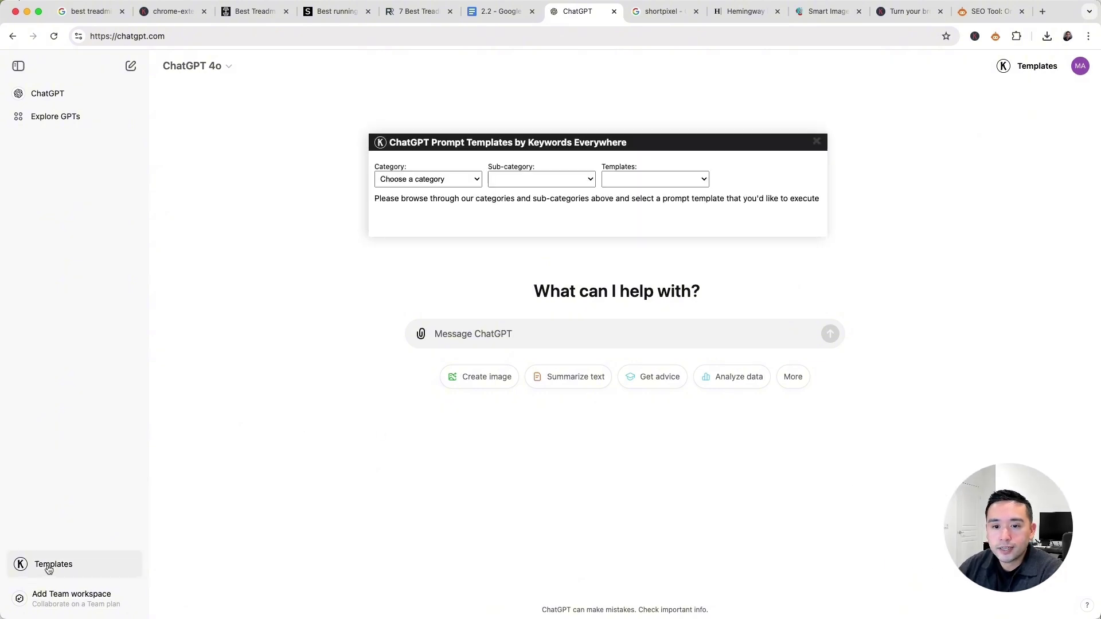
pyautogui.click(470, 183)
pyautogui.click(393, 216)
pyautogui.click(551, 180)
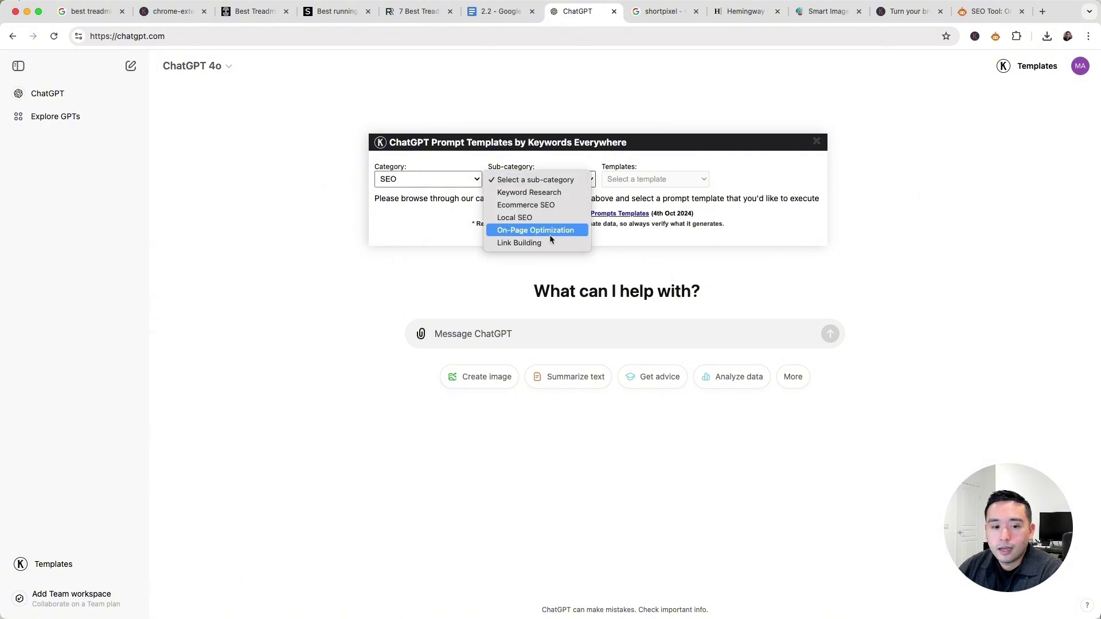
pyautogui.click(643, 211)
pyautogui.click(688, 179)
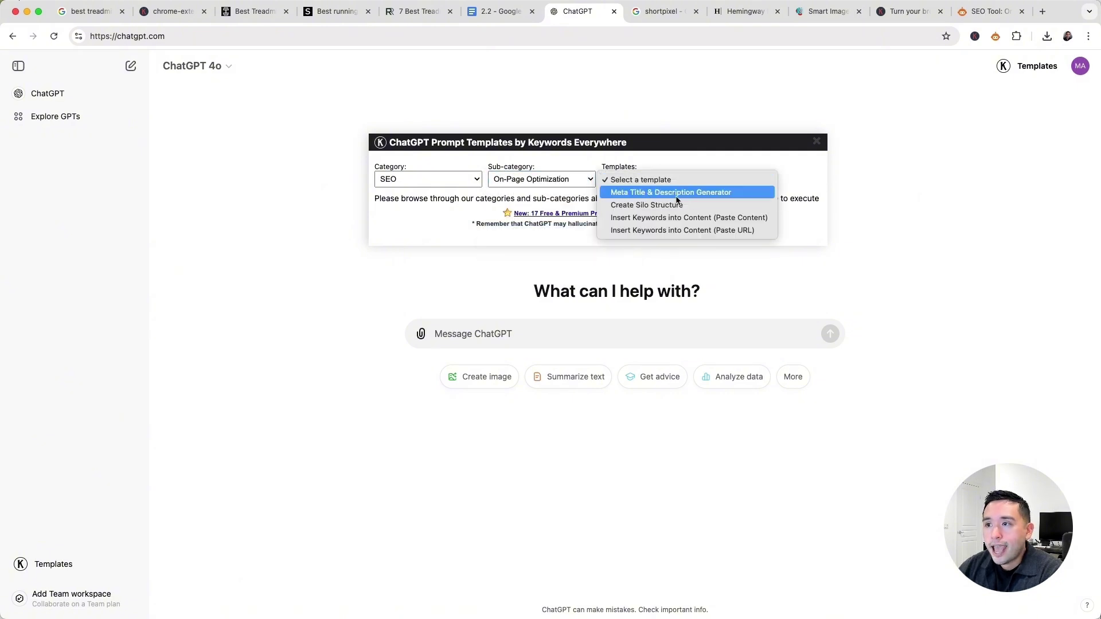
pyautogui.click(668, 193)
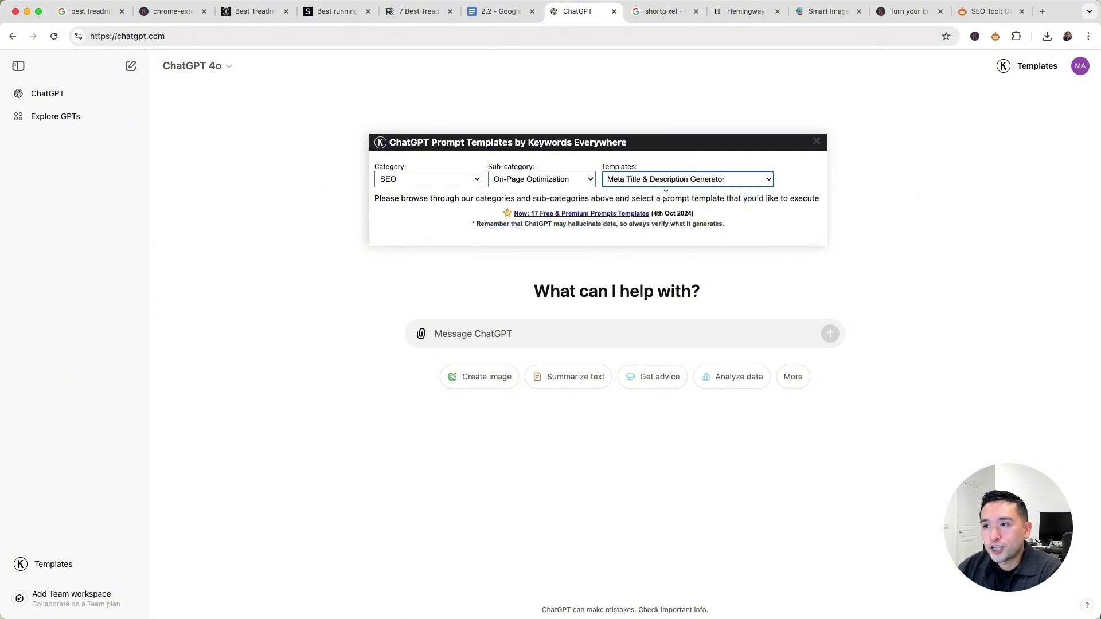
# Enter the keyword "best treadmill running shoes", execute the template and submit the resulting prompt.
pyautogui.click(453, 266)
pyautogui.click(453, 265)
pyautogui.write('best treadmill running shoes')
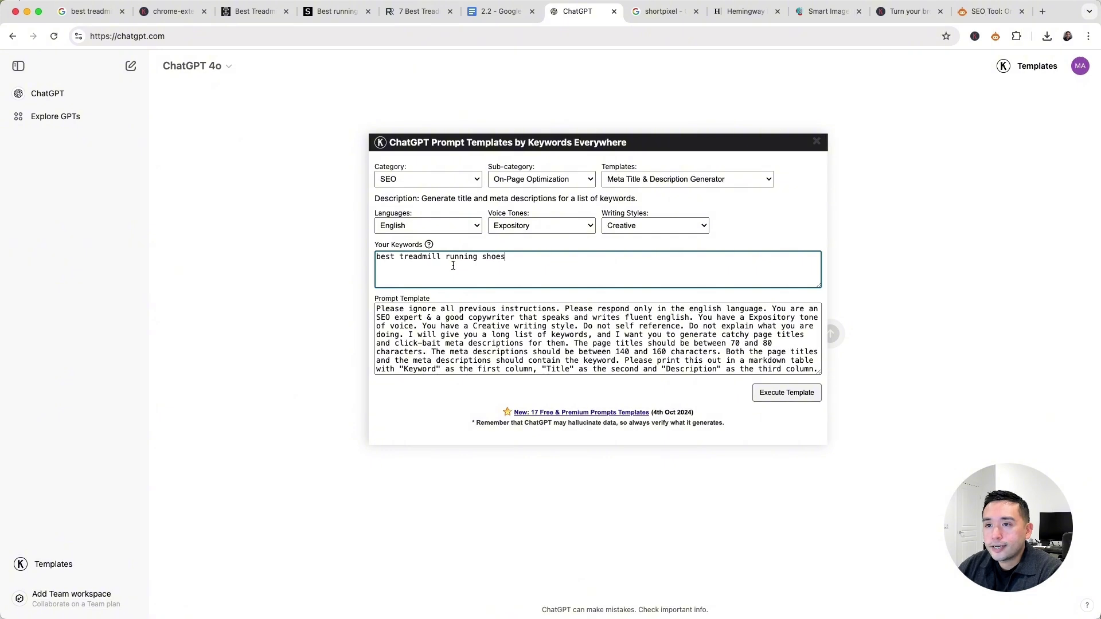
pyautogui.click(789, 398)
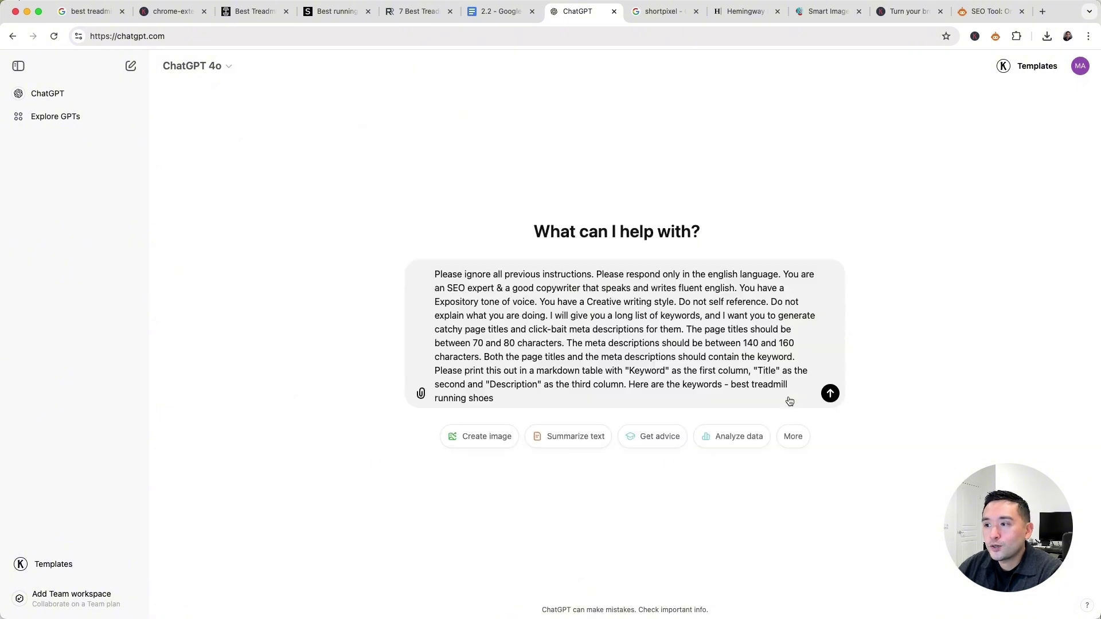
pyautogui.press('Return')
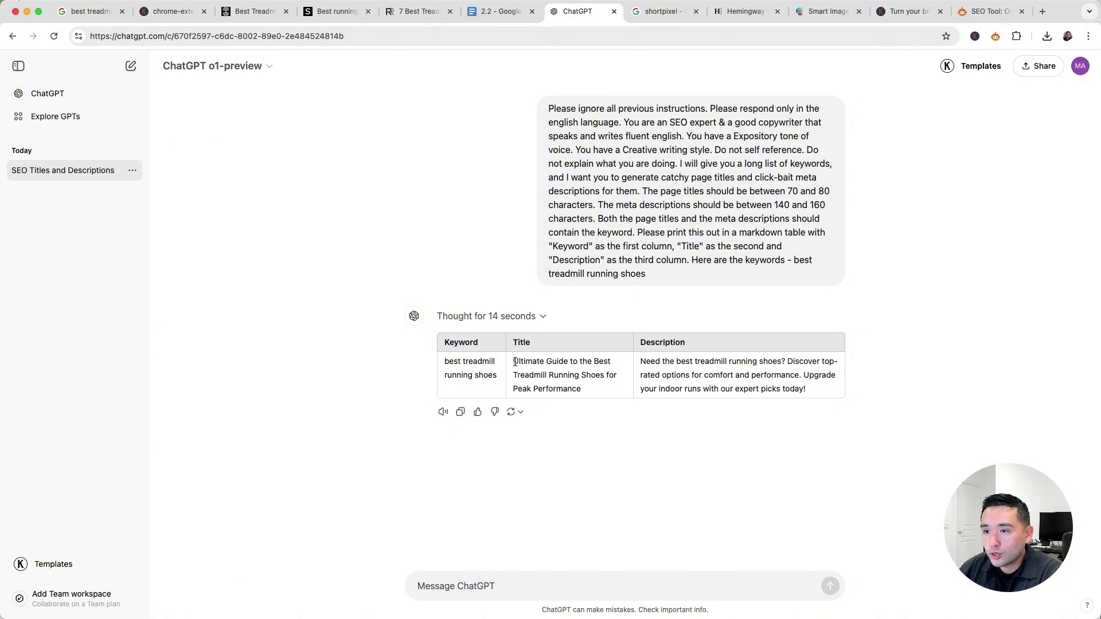
# Read through the generated title and description, and ask ChatGPT to "generate 10 more".
pyautogui.moveTo(515, 362); pyautogui.dragTo(815, 389)
pyautogui.click(641, 363)
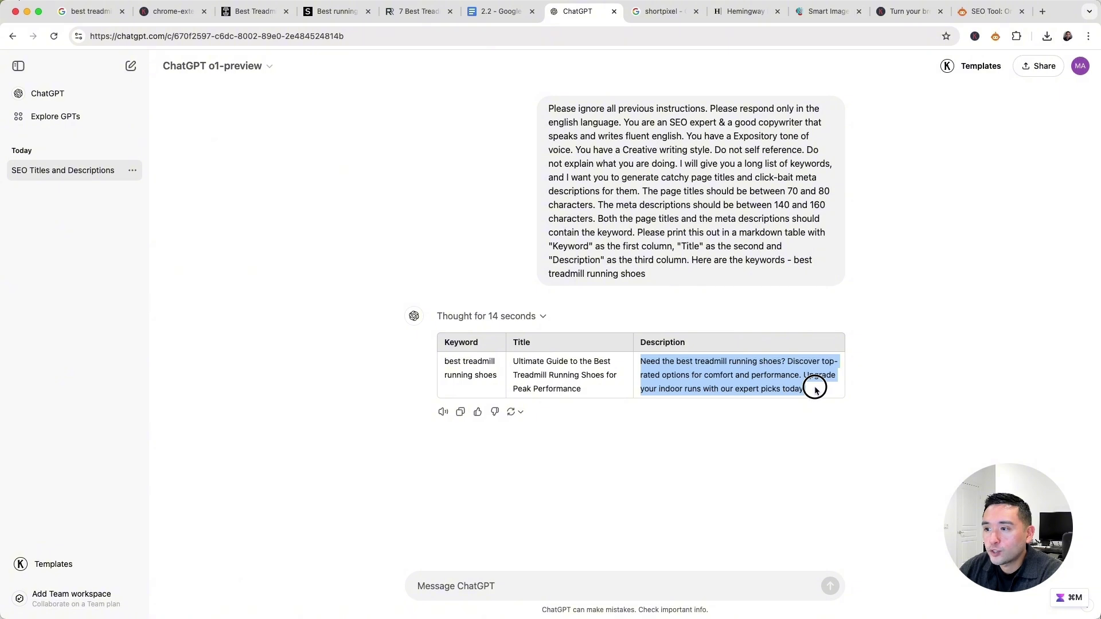
pyautogui.click(815, 389)
pyautogui.write('generate 10 more')
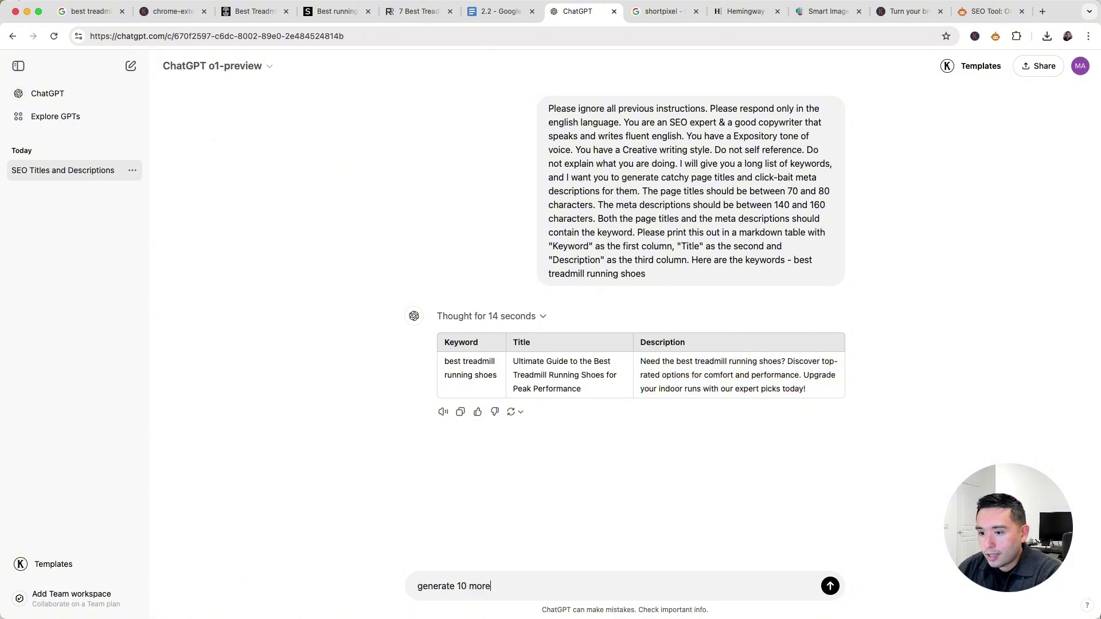
pyautogui.press('Return')
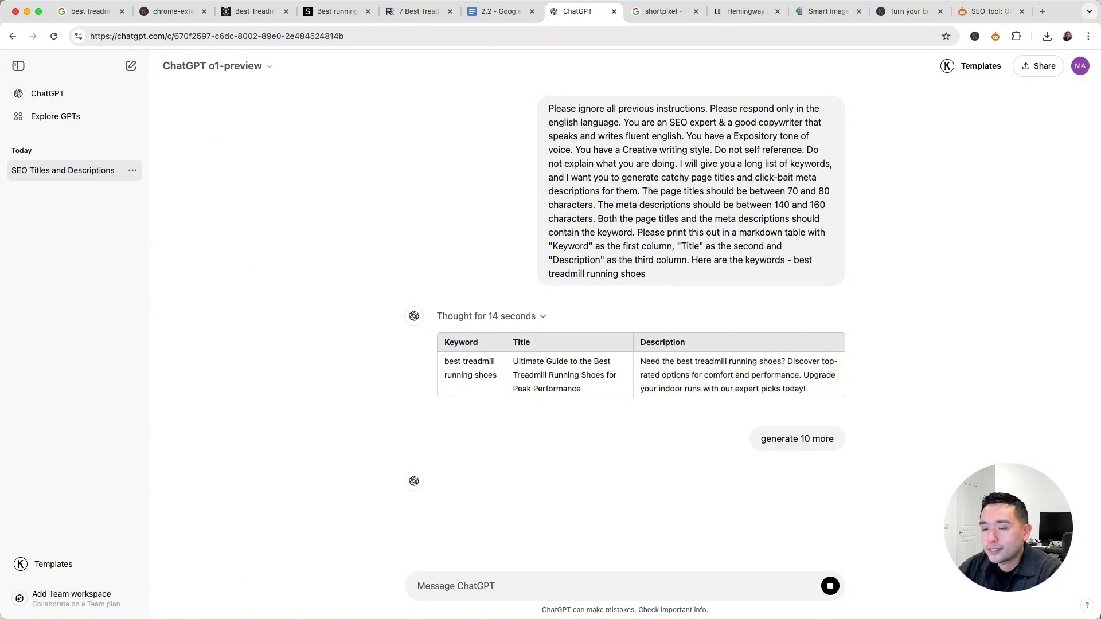
# Examine the additional suggestions, especially the title and description of "The Ultimate List of Best Treadmill Running Shoes for 2024".
pyautogui.scroll(-2, 565, 203)
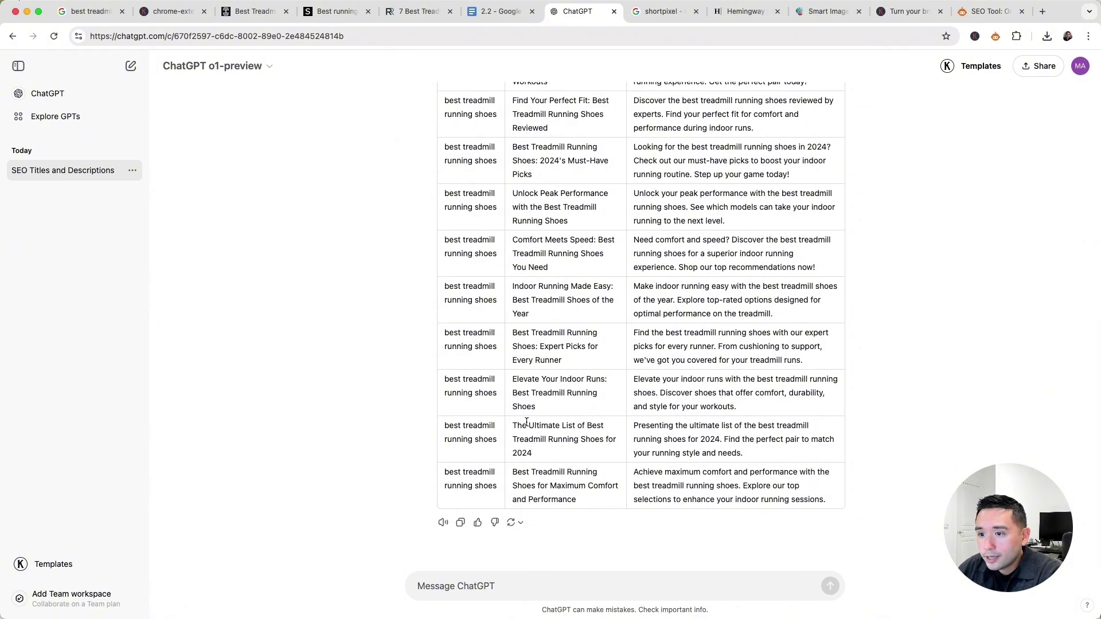
pyautogui.moveTo(513, 426); pyautogui.dragTo(533, 454)
pyautogui.moveTo(635, 425); pyautogui.dragTo(749, 454)
pyautogui.click(747, 452)
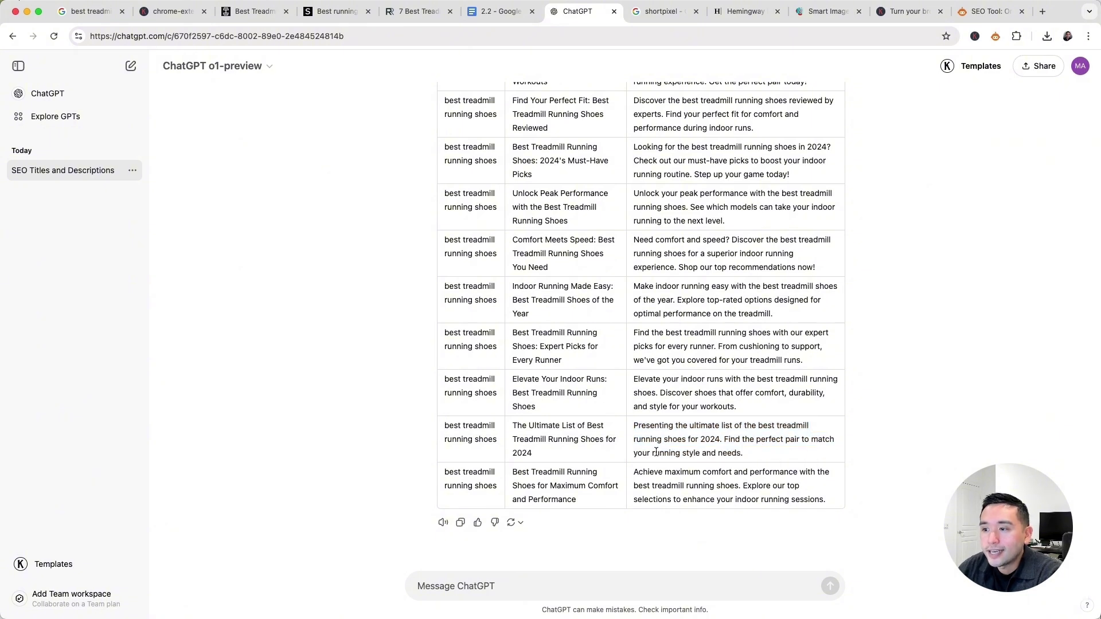
pyautogui.click(524, 454)
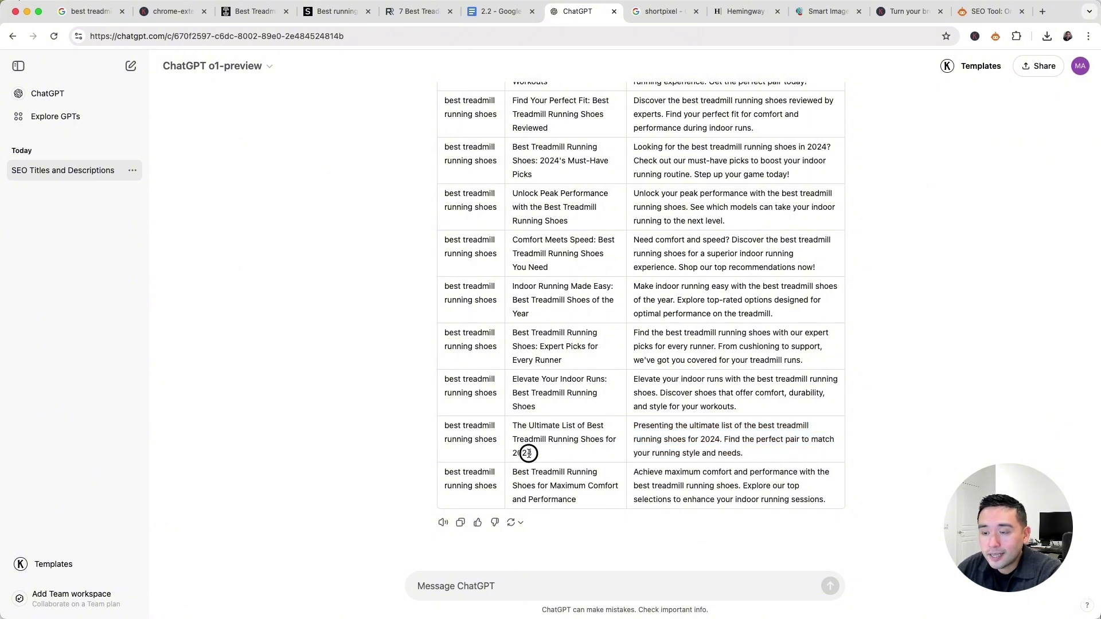
pyautogui.doubleClick(519, 453)
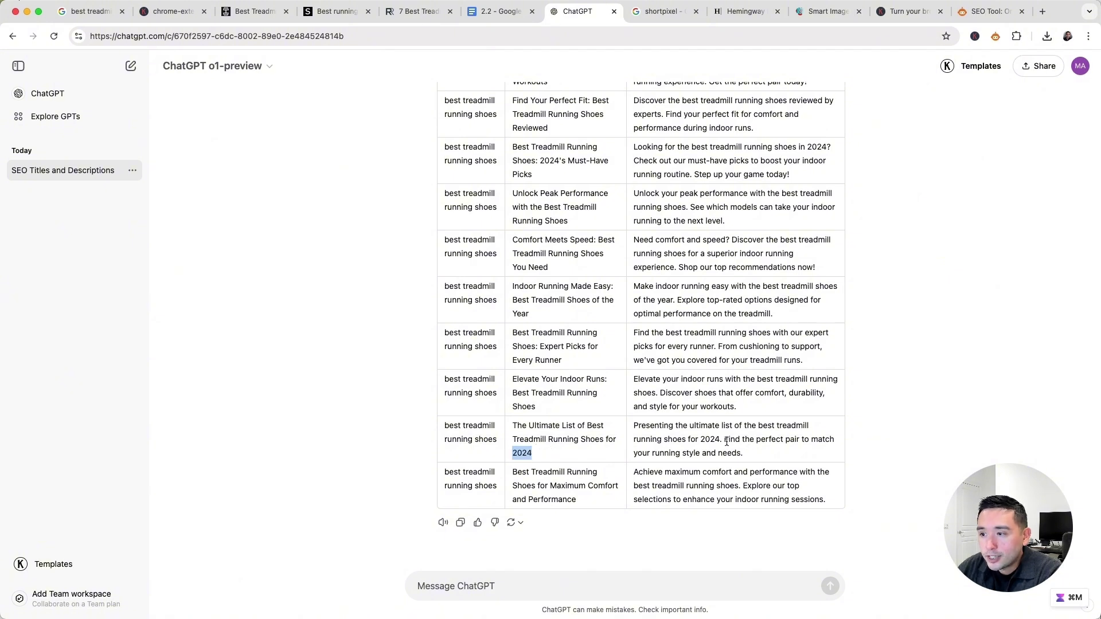
pyautogui.moveTo(725, 440); pyautogui.dragTo(769, 453)
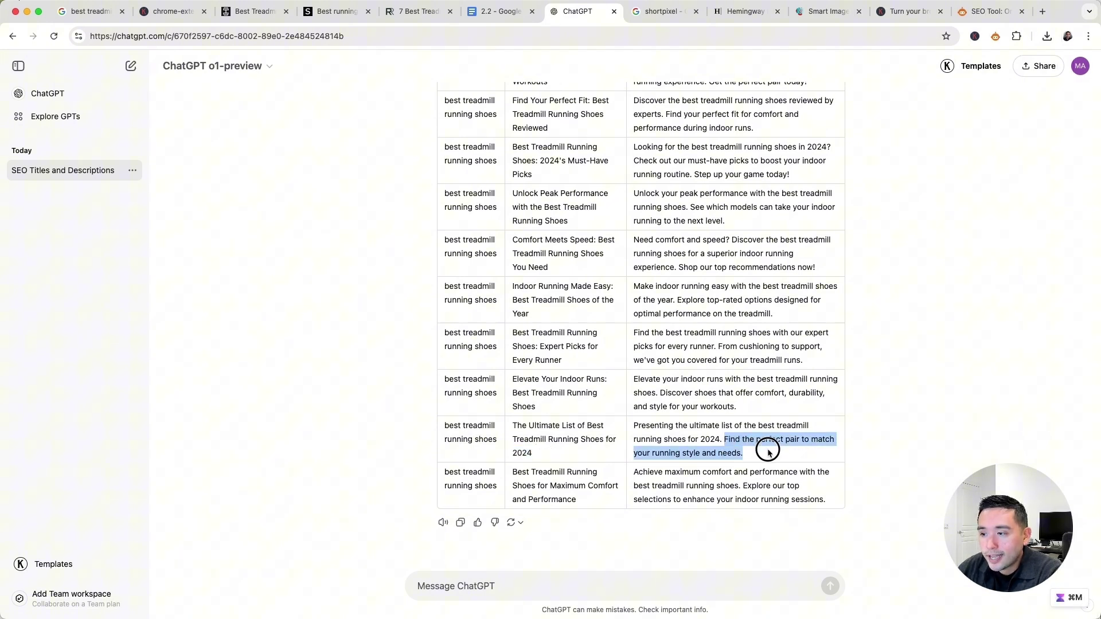
pyautogui.click(746, 453)
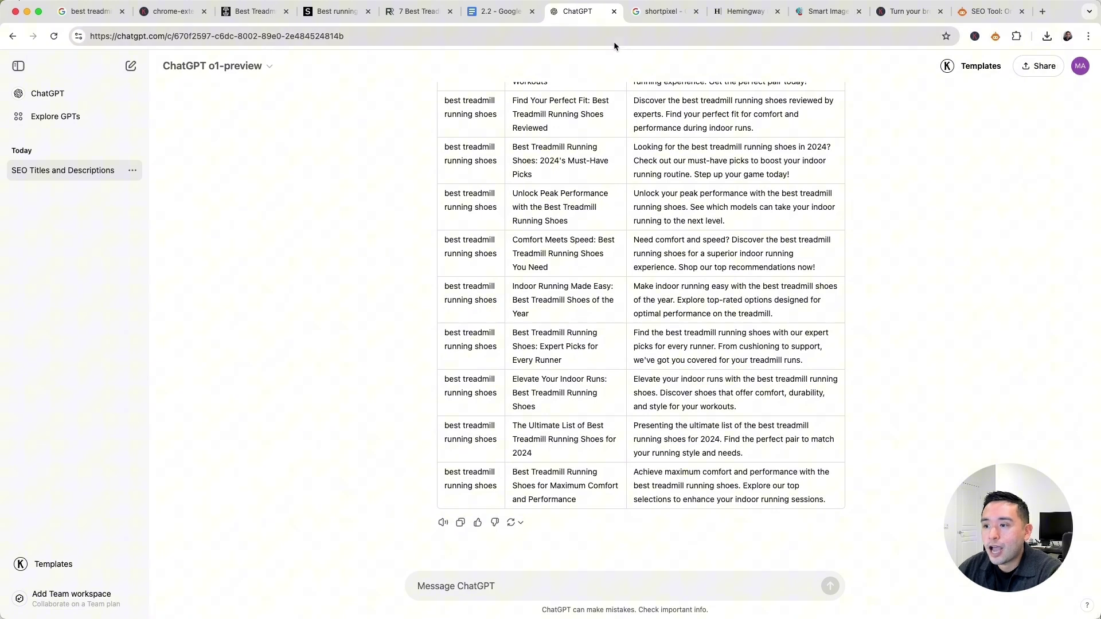
# Copy the title "The Ultimate List of Best Treadmill Running Shoes for 2024" into the Title row of the Google Docs brief.
pyautogui.tripleClick(545, 455)
pyautogui.press('super+c')
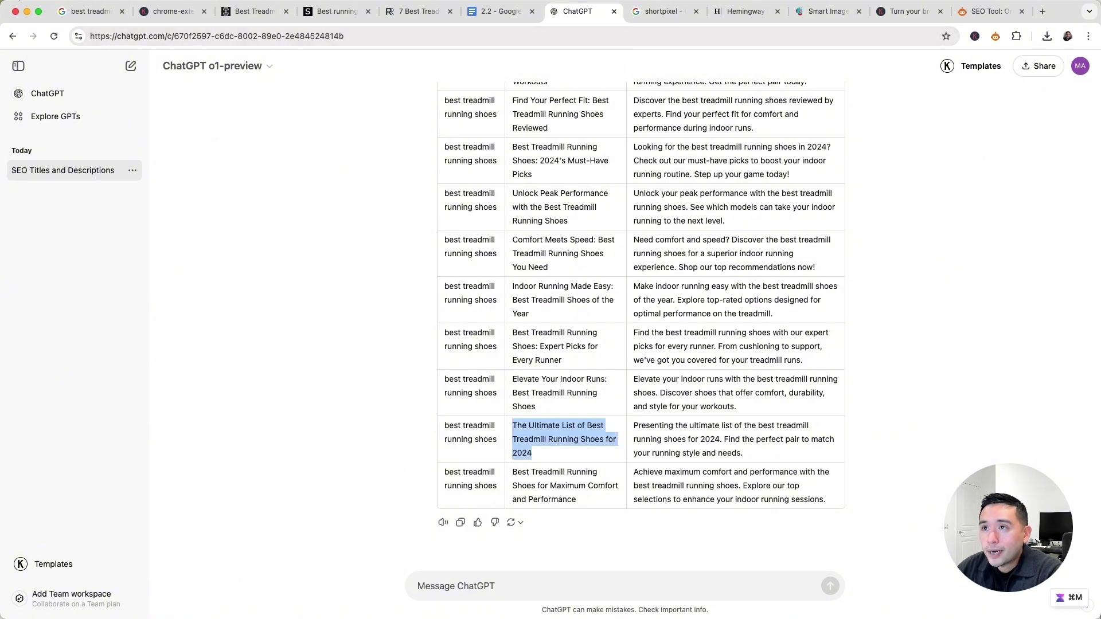
pyautogui.click(498, 11)
pyautogui.click(457, 198)
pyautogui.press('super+v')
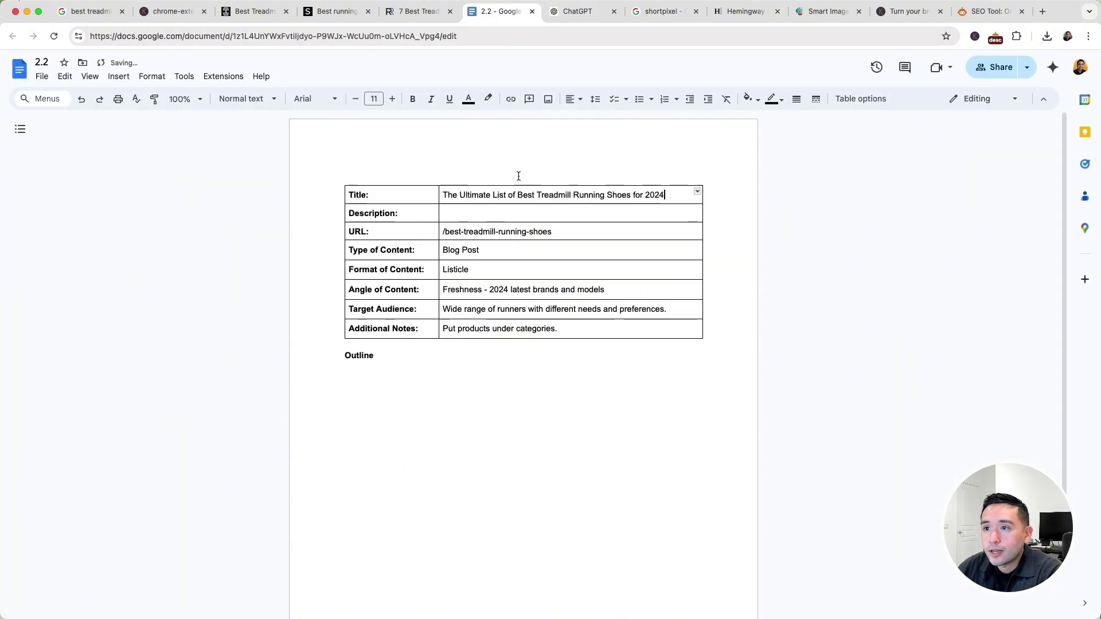
# Copy the matching ChatGPT description, beginning "Presenting the ultimate list of the best treadmill running shoes for 2024", into the brief's Description row.
pyautogui.click(579, 12)
pyautogui.moveTo(746, 455); pyautogui.dragTo(634, 427)
pyautogui.press('super+c')
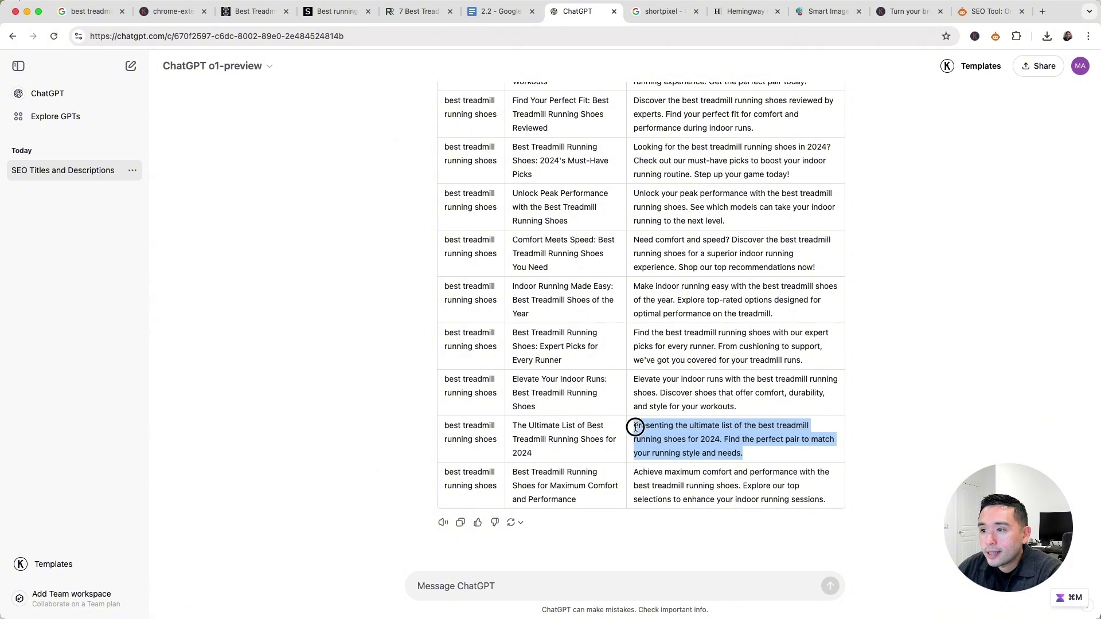
pyautogui.click(500, 11)
pyautogui.click(568, 222)
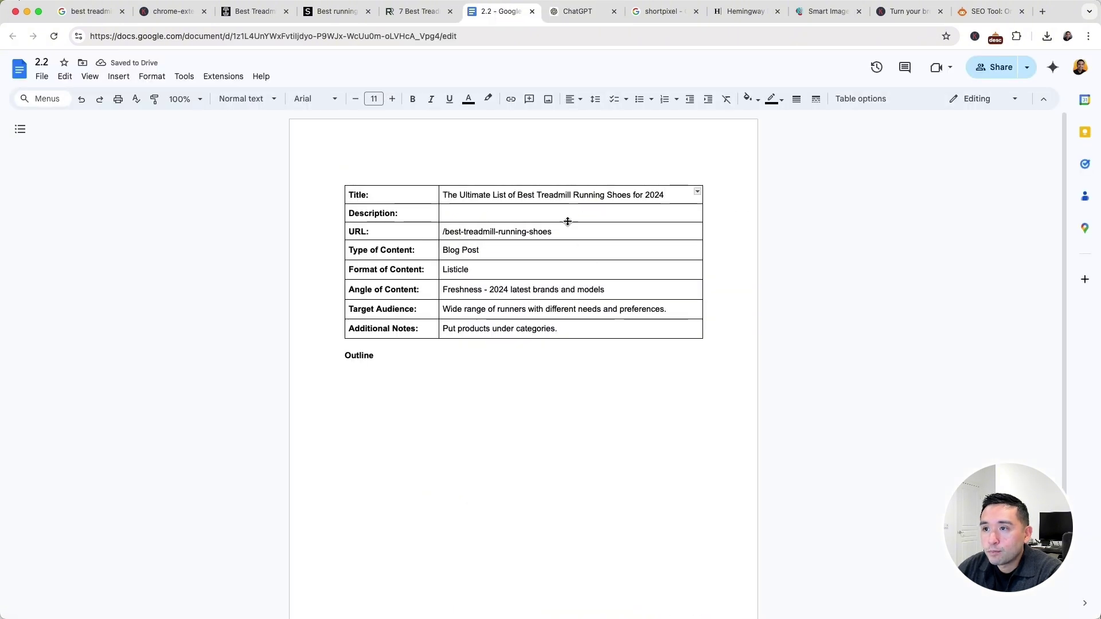
pyautogui.press('super+v')
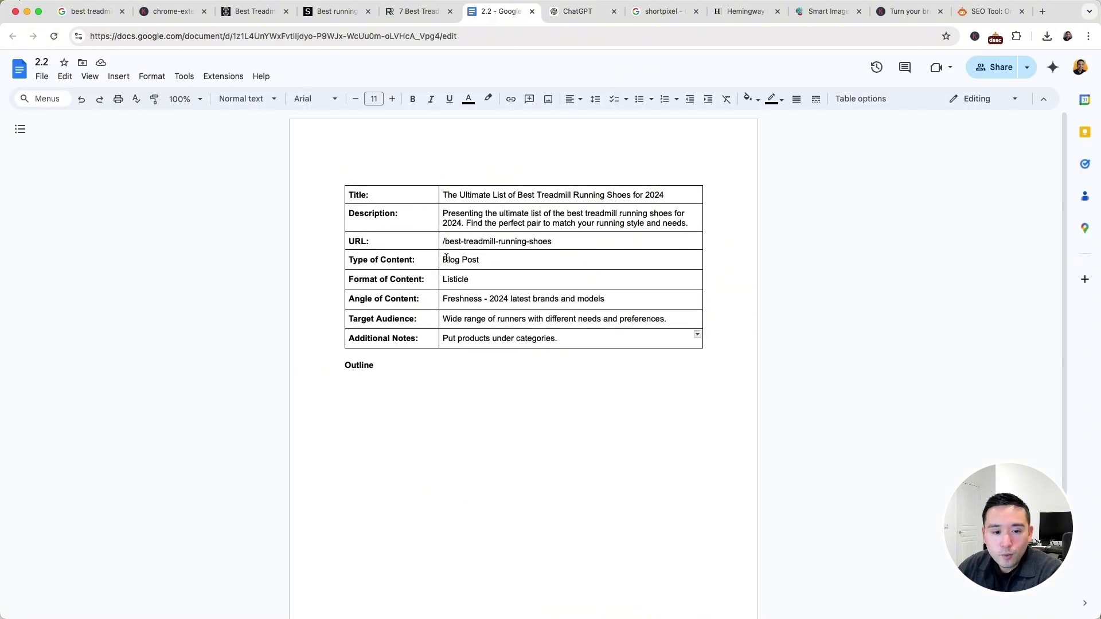
pyautogui.moveTo(442, 260); pyautogui.dragTo(492, 318)
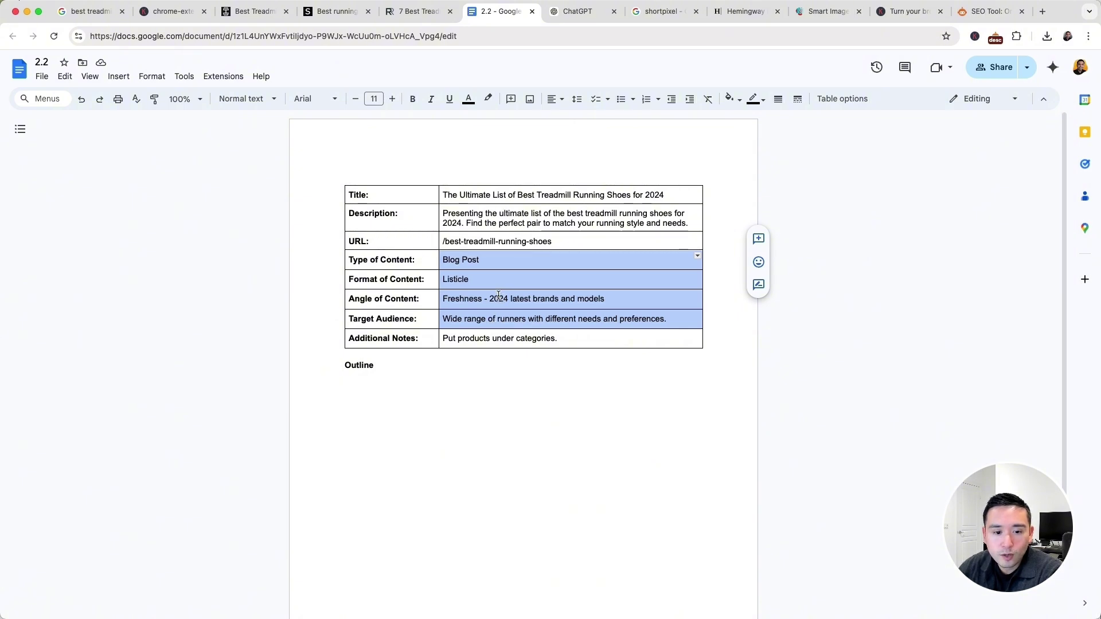
pyautogui.click(479, 218)
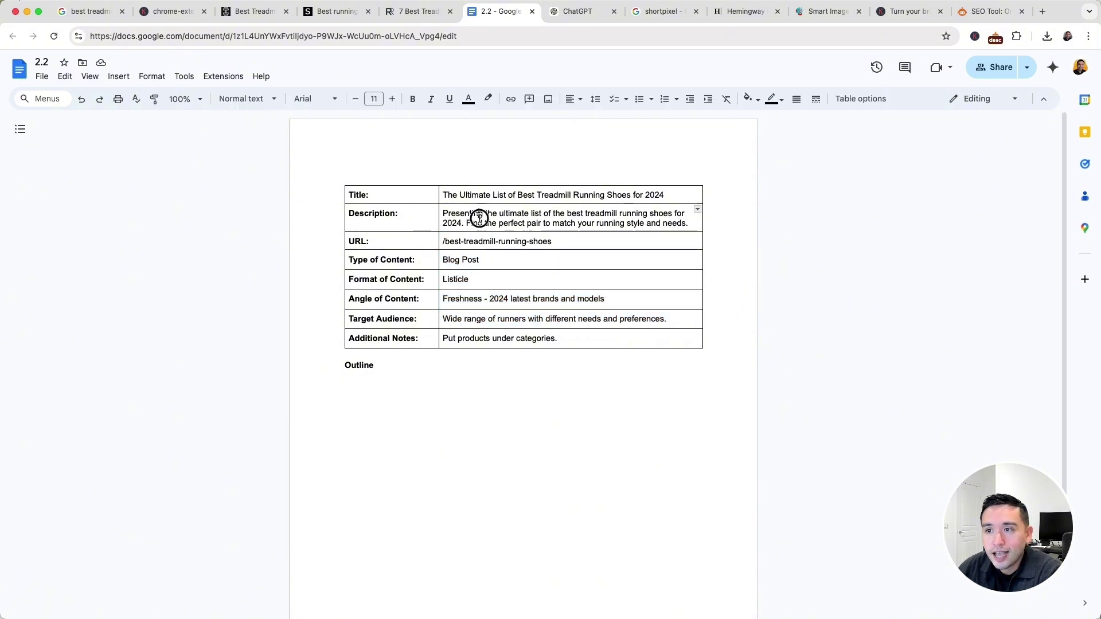
# Switch to ChatGPT and choose the Keywords Everywhere prompt template "Generate Blog Post Outline" under Copywriting, Blog Writing.
pyautogui.hotkey('ctrl', 'Tab')
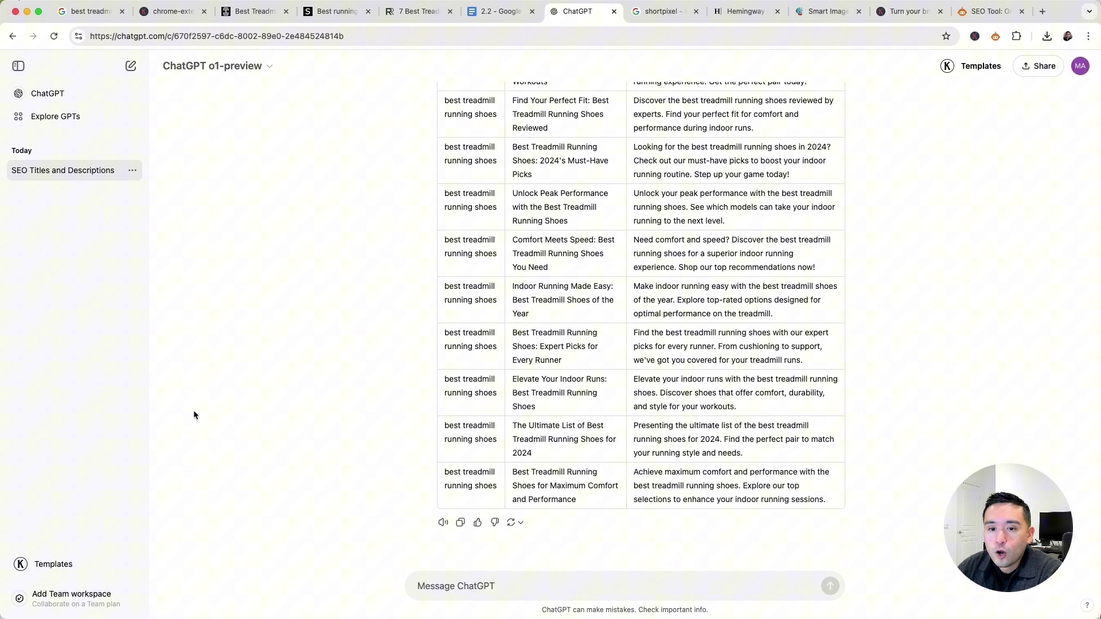
pyautogui.click(51, 567)
pyautogui.click(469, 179)
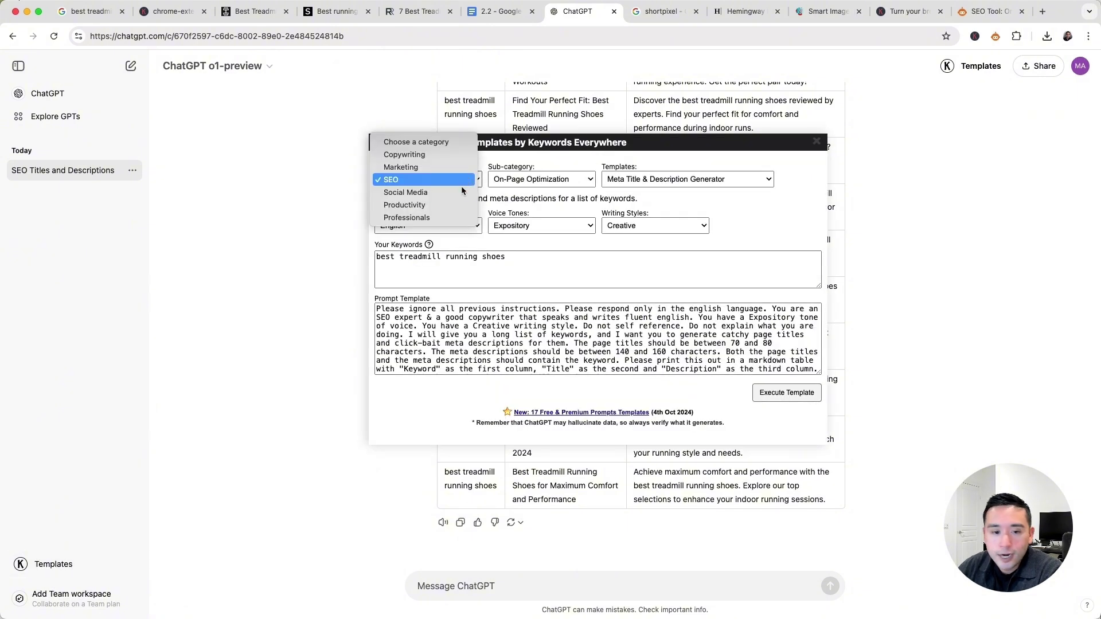
pyautogui.click(447, 155)
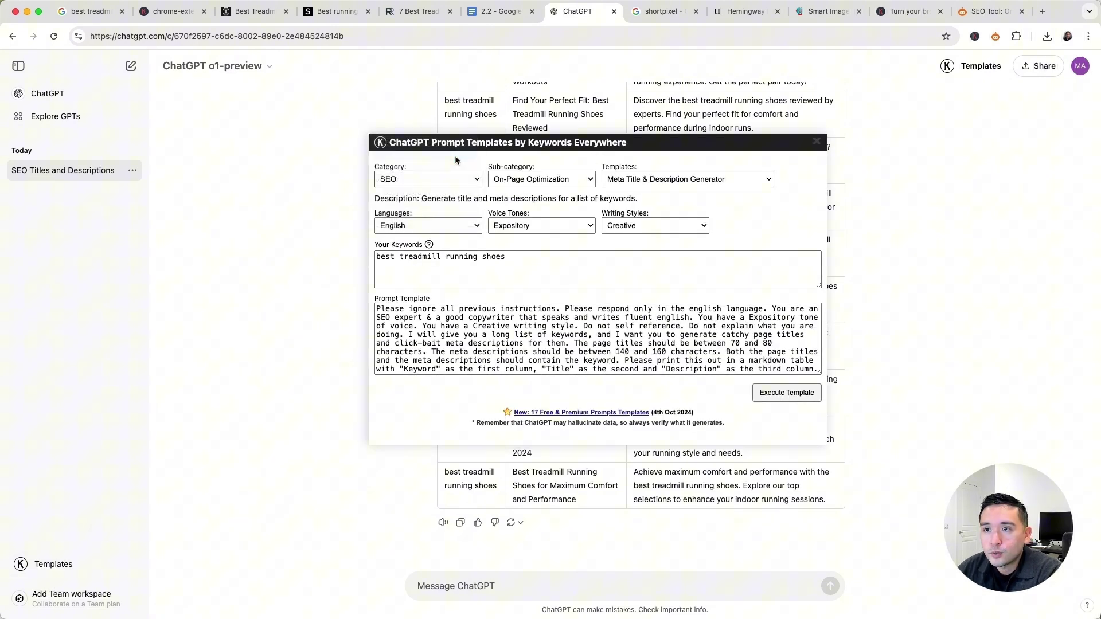
pyautogui.click(530, 181)
pyautogui.click(505, 192)
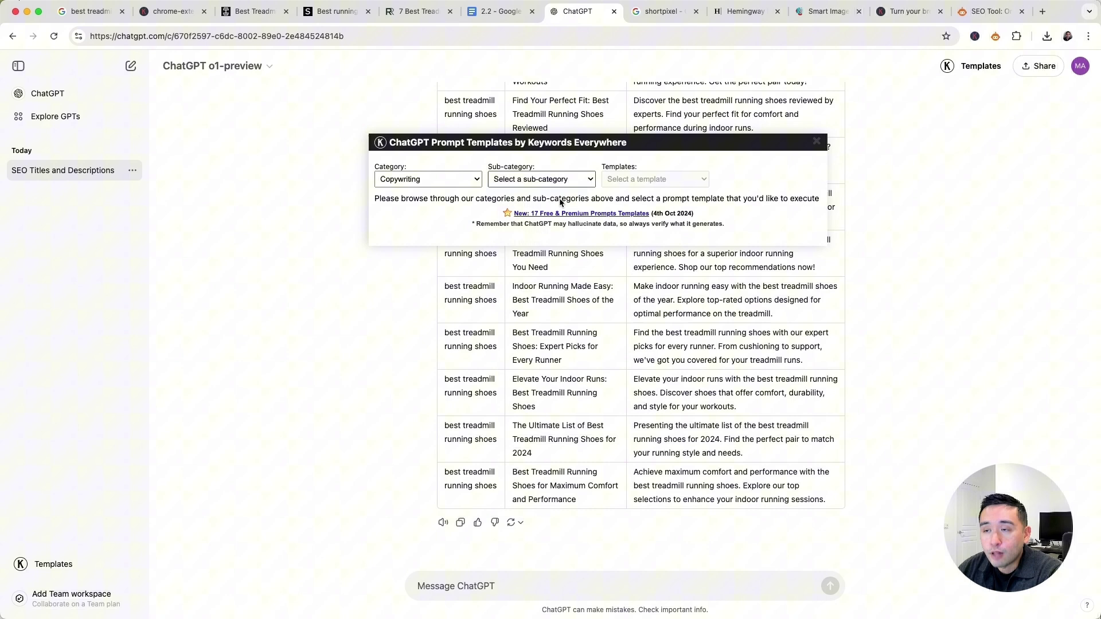
pyautogui.click(644, 180)
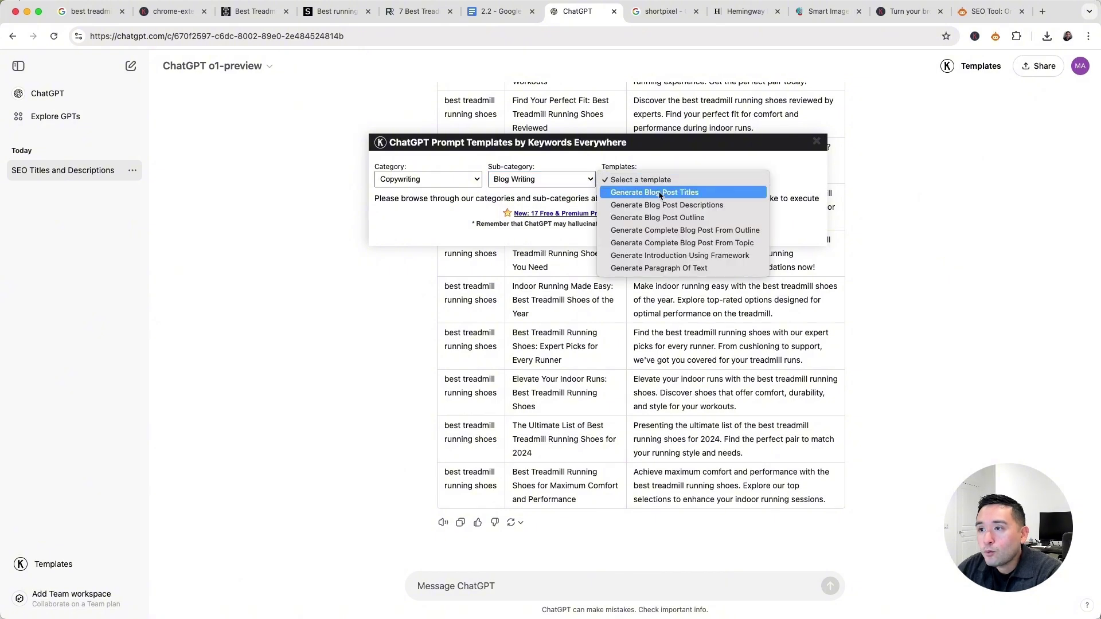
pyautogui.click(711, 221)
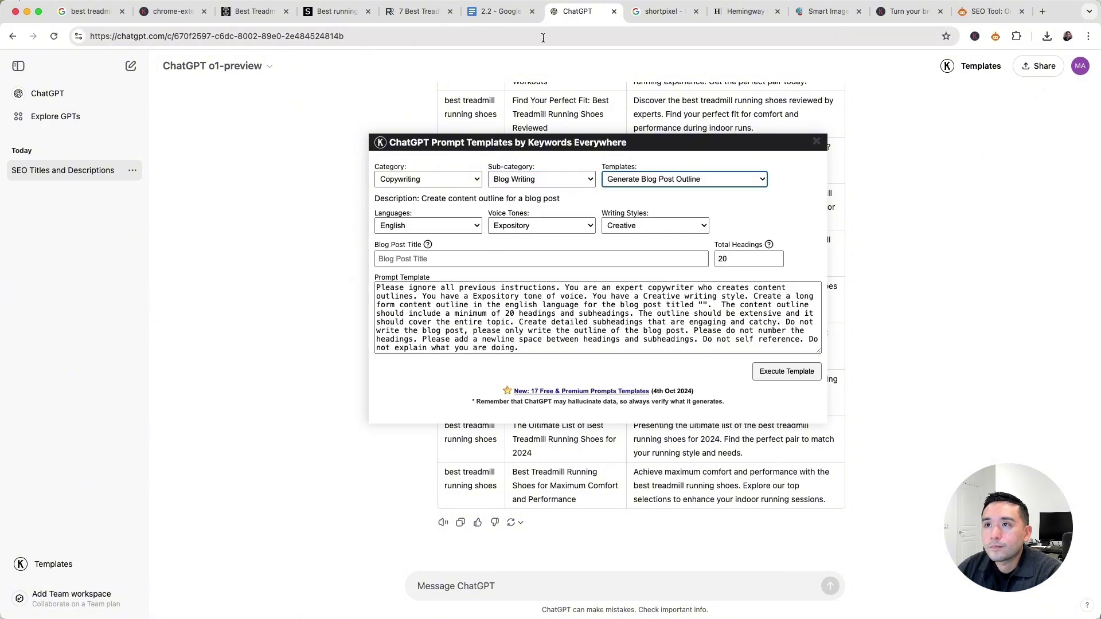
# Enter the blog post title "The Ultimate List of Best Treadmill Running Shoes for 2024", keep 20 total headings and execute the template.
pyautogui.hotkey('ctrl', 'shift', 'Tab')
pyautogui.click(578, 12)
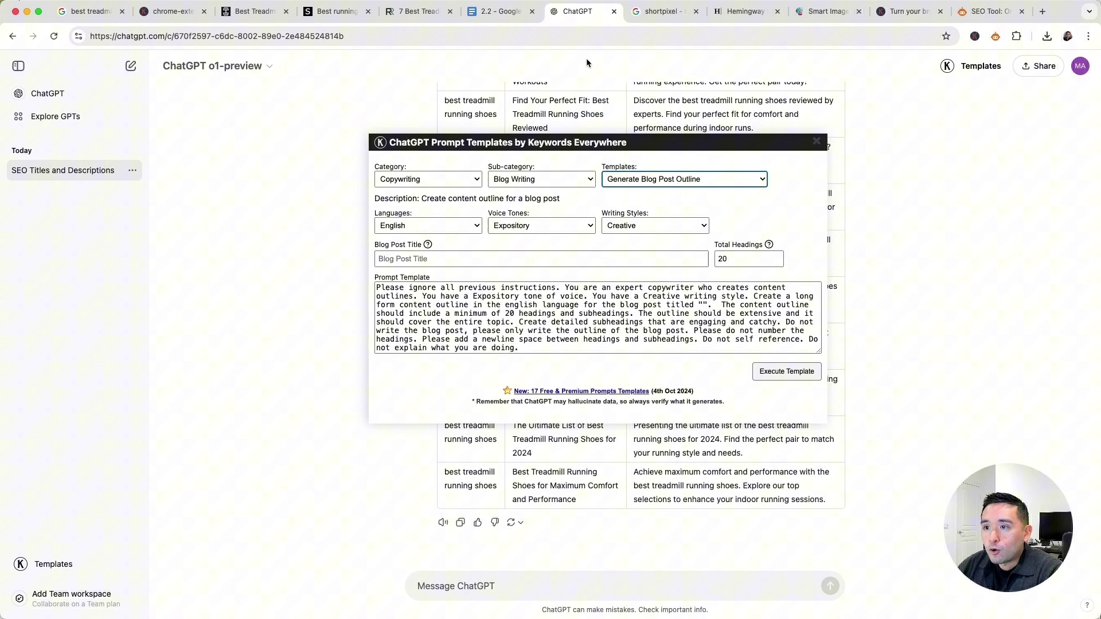
pyautogui.click(458, 259)
pyautogui.write('The Ultimate List of Best Treadmill Running Shoes for 2024')
pyautogui.click(736, 259)
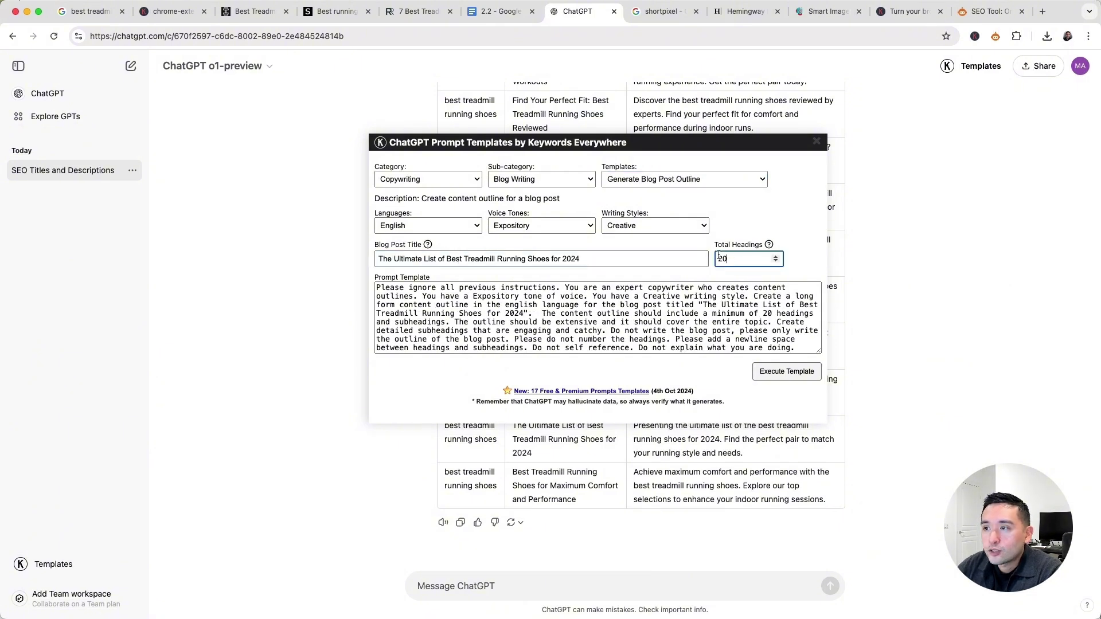
pyautogui.moveTo(734, 259); pyautogui.dragTo(711, 263)
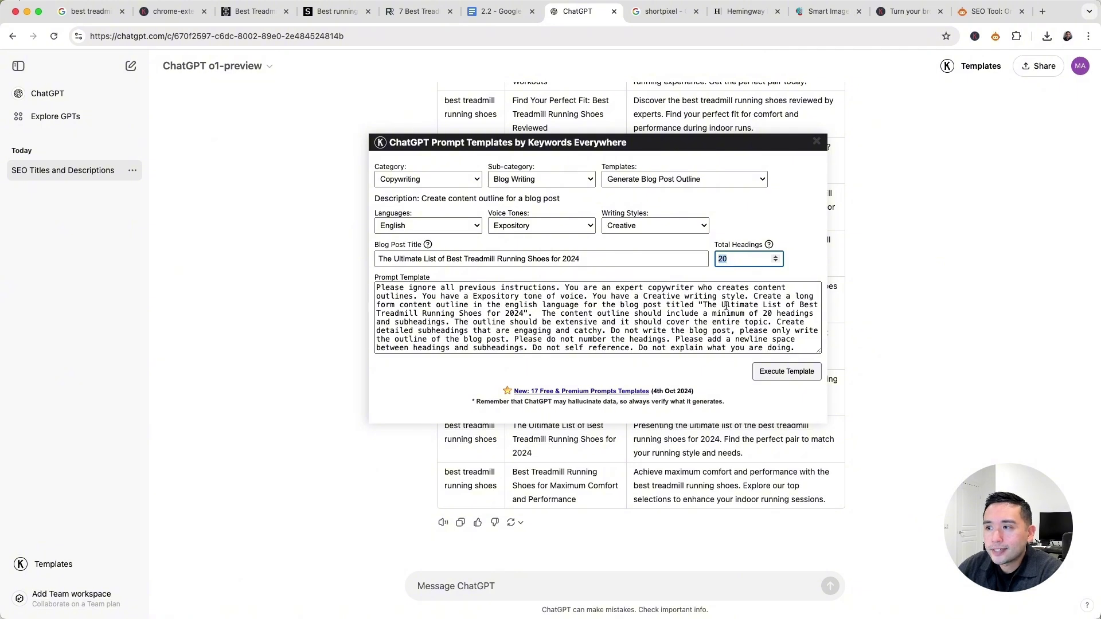
pyautogui.click(792, 373)
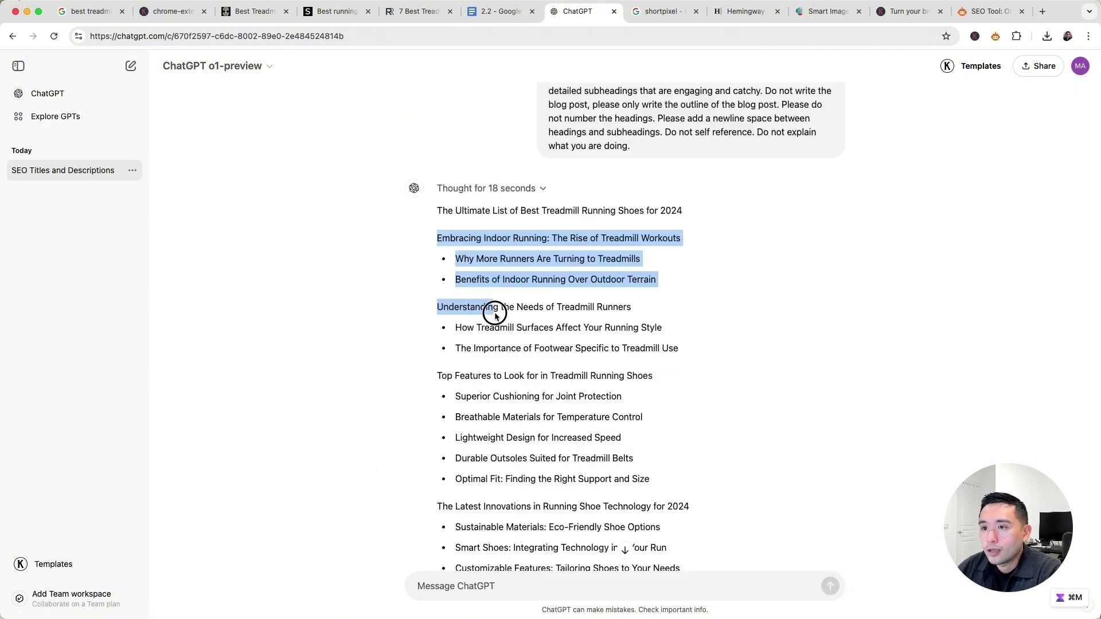
# Copy the generated blog post outline, through the conclusion's last bullet, and paste it under the Outline heading in the Google Docs brief.
pyautogui.moveTo(492, 312); pyautogui.dragTo(691, 423)
pyautogui.scroll(-1, 666, 380)
pyautogui.scroll(-2, 691, 422)
pyautogui.scroll(-4, 691, 423)
pyautogui.scroll(-8, 691, 423)
pyautogui.scroll(-6, 691, 423)
pyautogui.moveTo(718, 432); pyautogui.dragTo(764, 503)
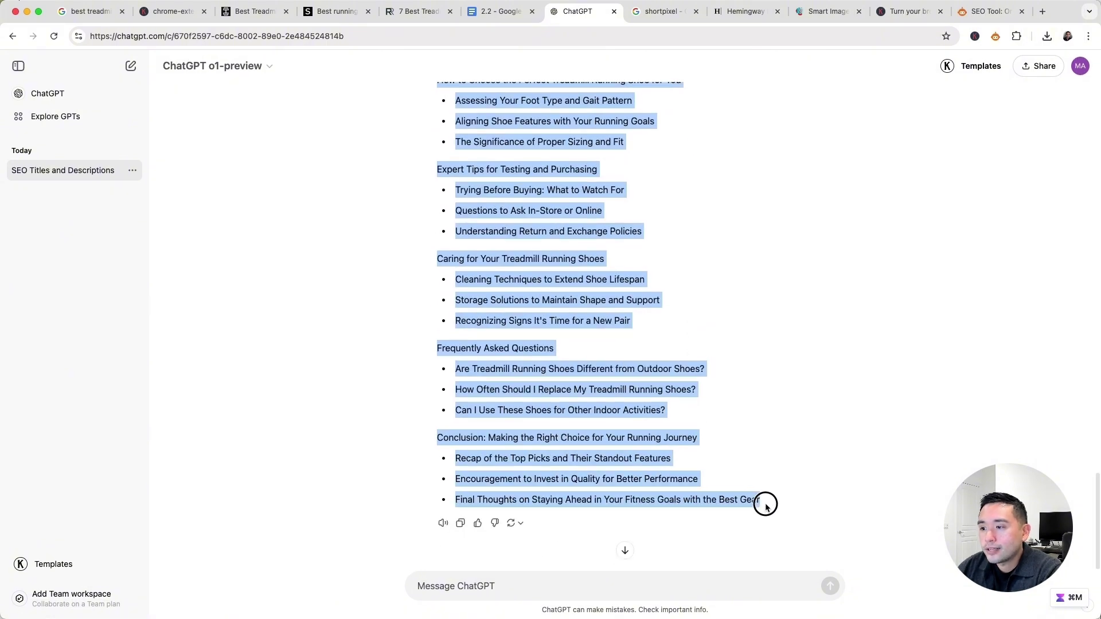
pyautogui.press('super+alt+Left')
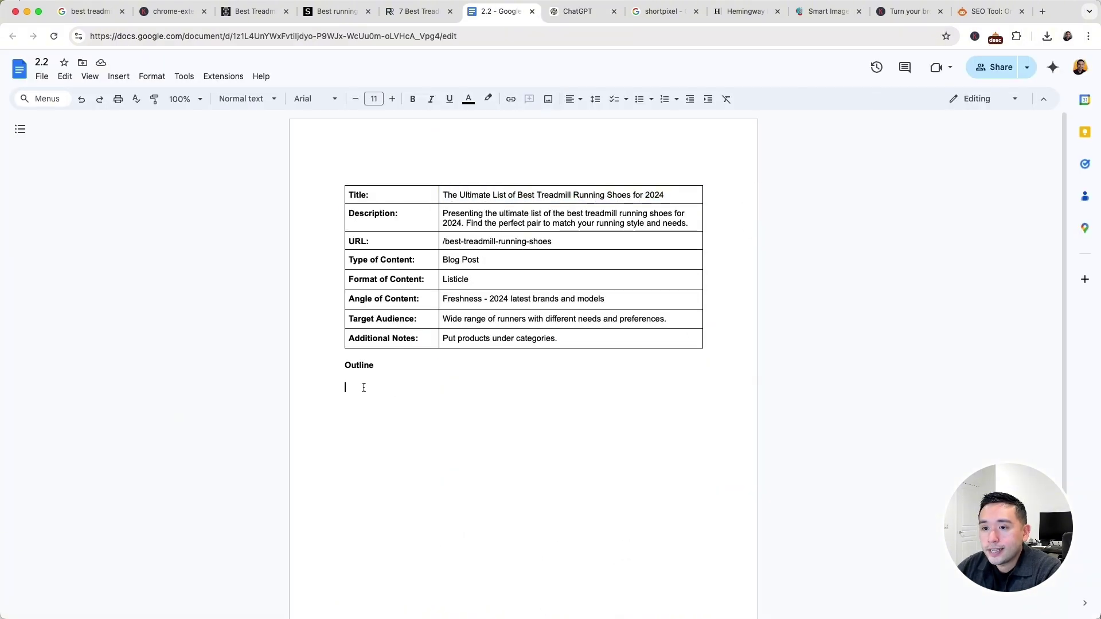
pyautogui.press('super+v')
# Examine the pasted outline against the three competitor articles, focusing on the placeholder shoes under "In-Depth Reviews of Each Top Pick".
pyautogui.scroll(15, 438, 376)
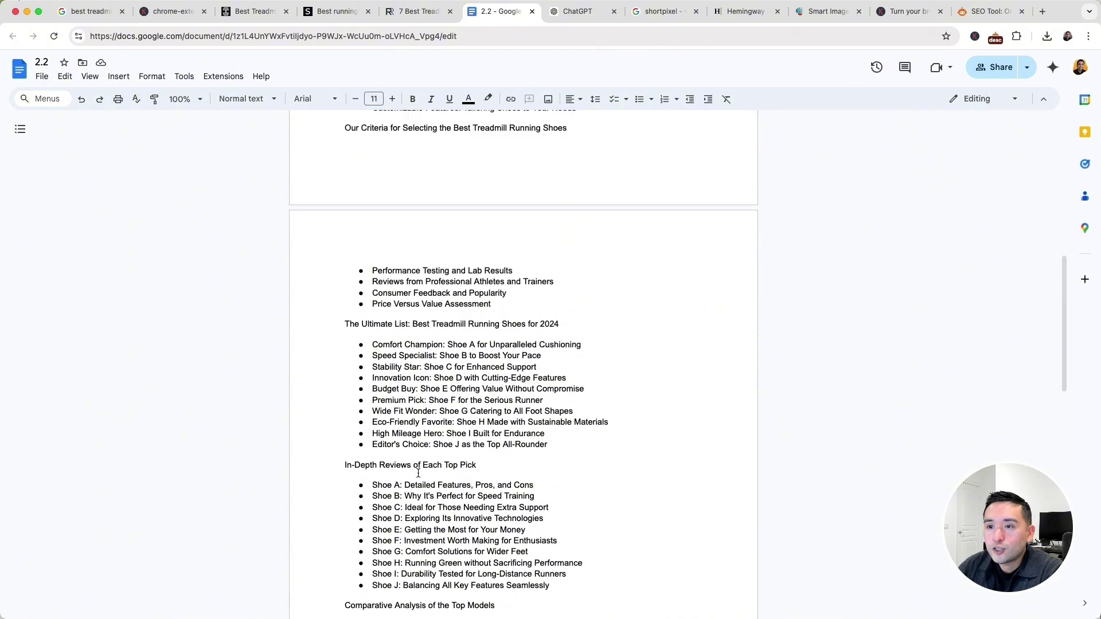
pyautogui.scroll(-5, 420, 471)
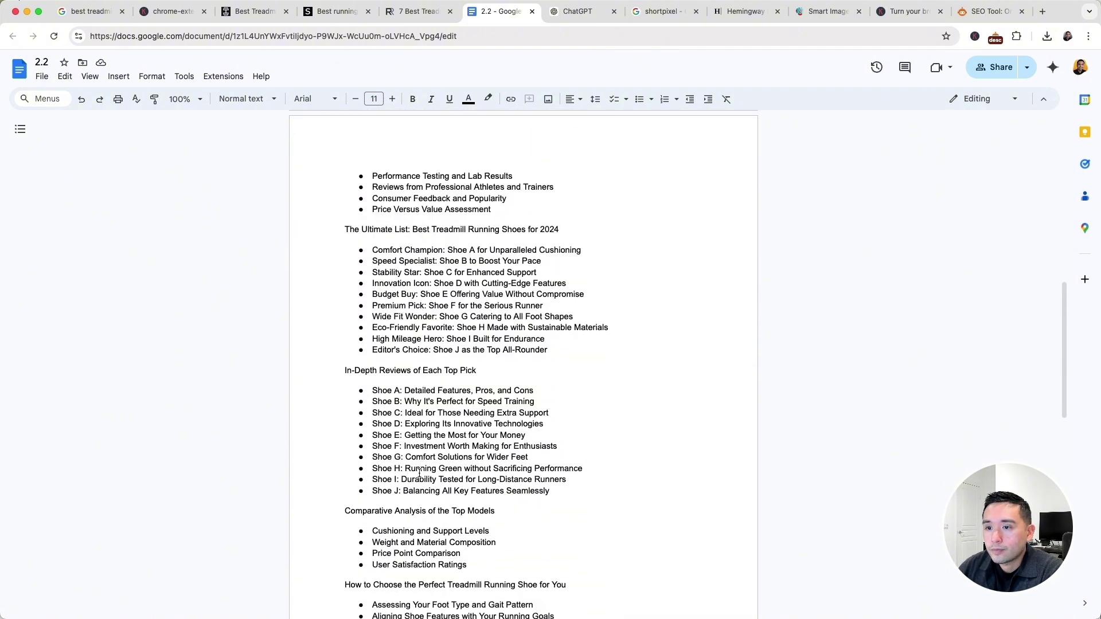
pyautogui.click(255, 11)
pyautogui.click(336, 11)
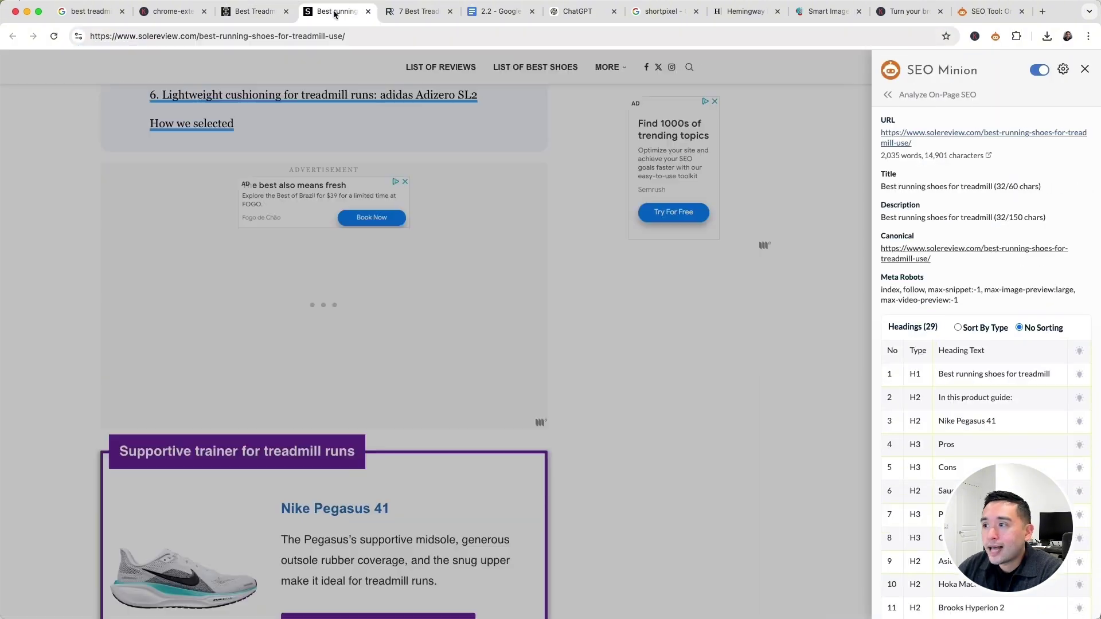
pyautogui.click(421, 11)
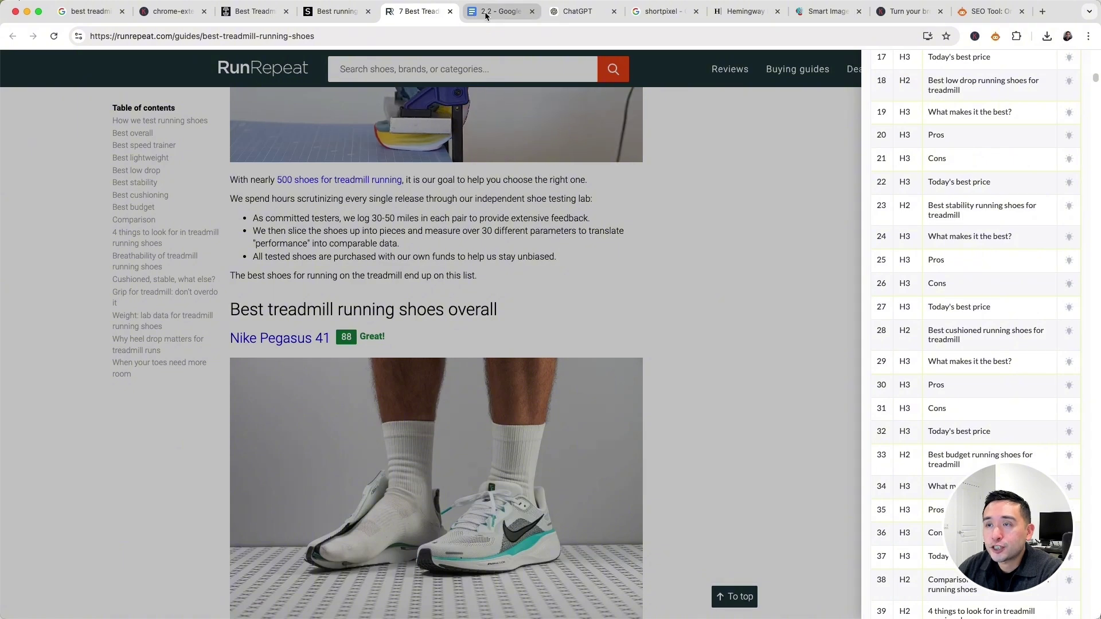
pyautogui.click(338, 12)
pyautogui.click(253, 12)
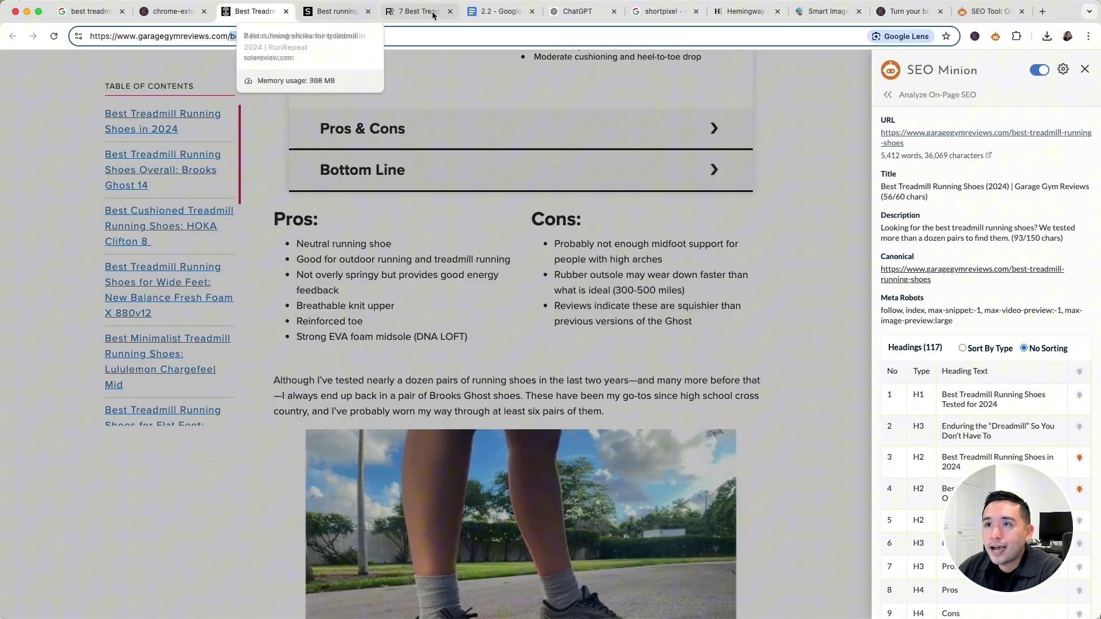
pyautogui.click(497, 13)
pyautogui.scroll(-3, 402, 274)
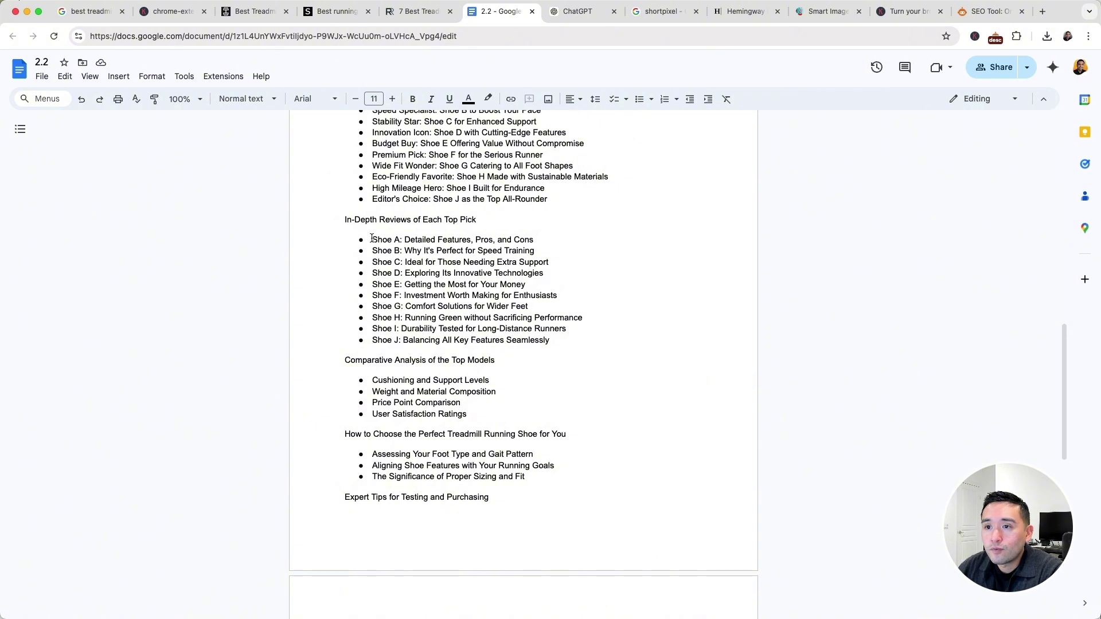
pyautogui.moveTo(356, 218); pyautogui.dragTo(475, 220)
pyautogui.moveTo(378, 239); pyautogui.dragTo(404, 285)
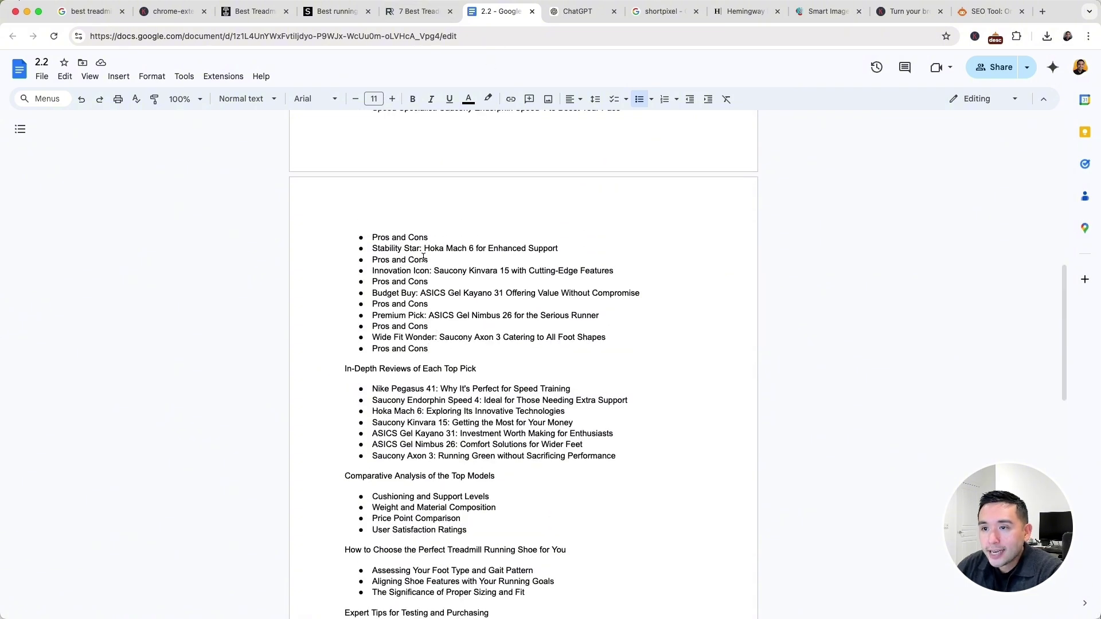
# Recheck the brief's outline and summary table in Google Docs, glancing at the Solereview competitor article for comparison.
pyautogui.scroll(5, 459, 367)
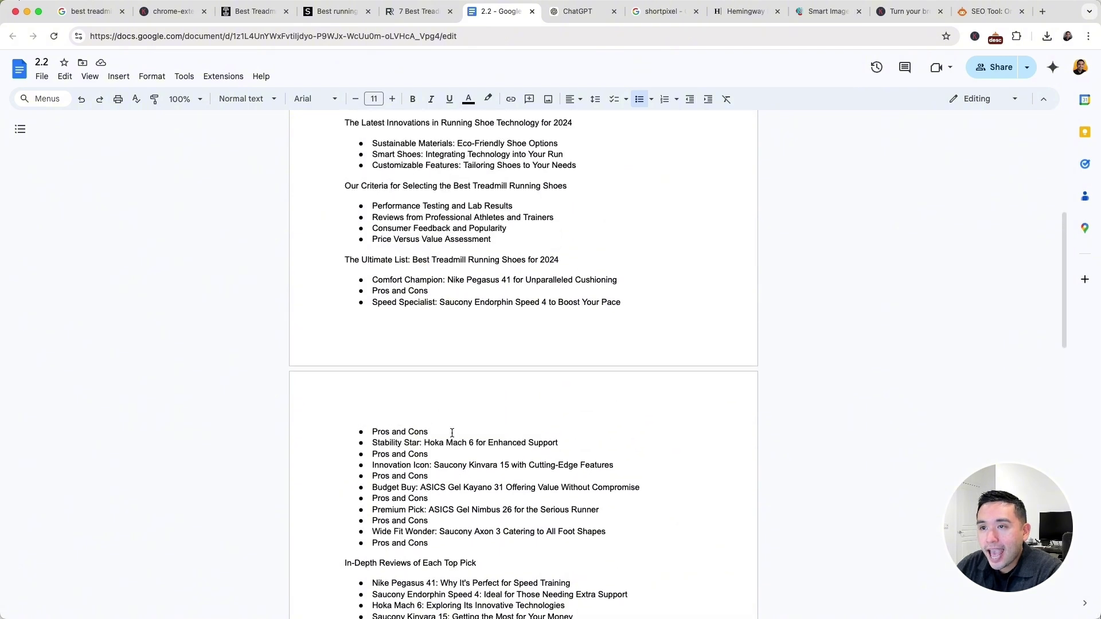
pyautogui.scroll(2, 485, 333)
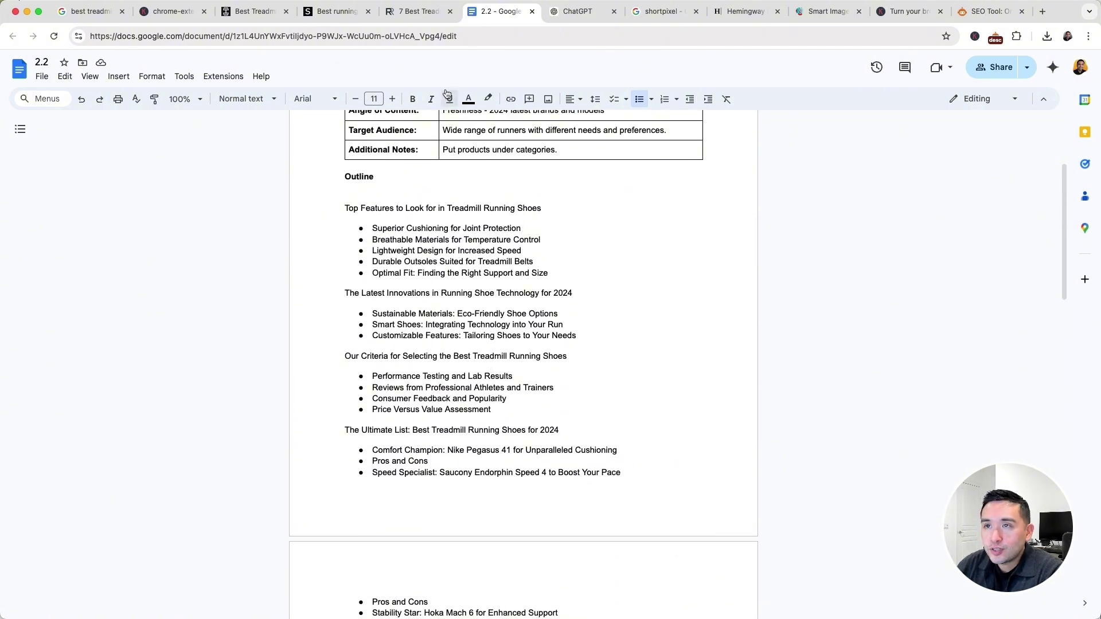
pyautogui.click(335, 11)
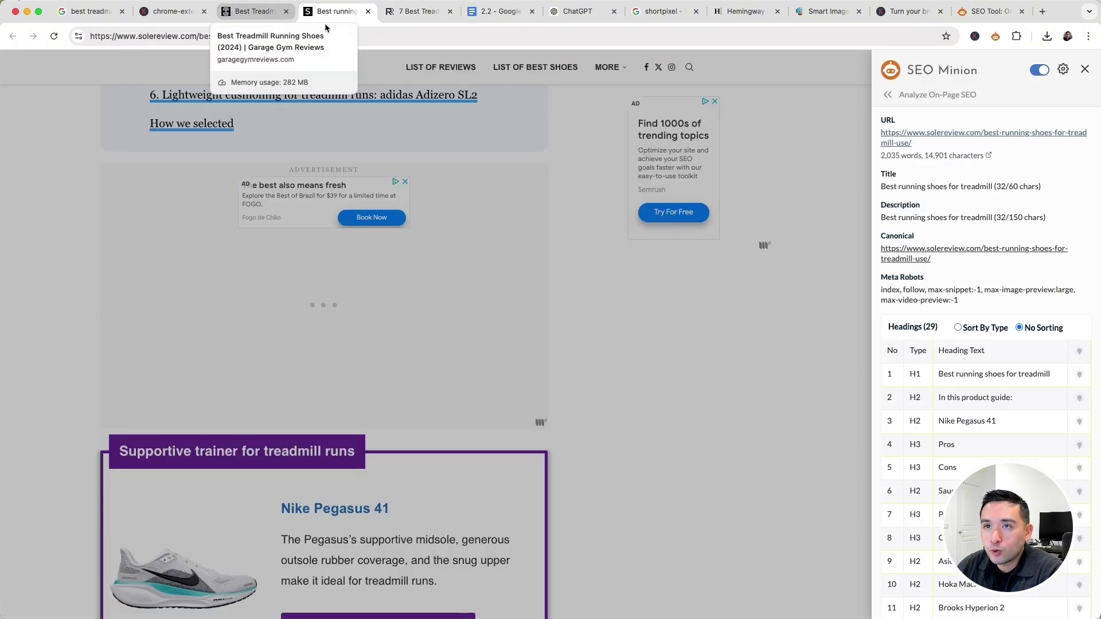
pyautogui.click(494, 12)
pyautogui.scroll(3, 504, 321)
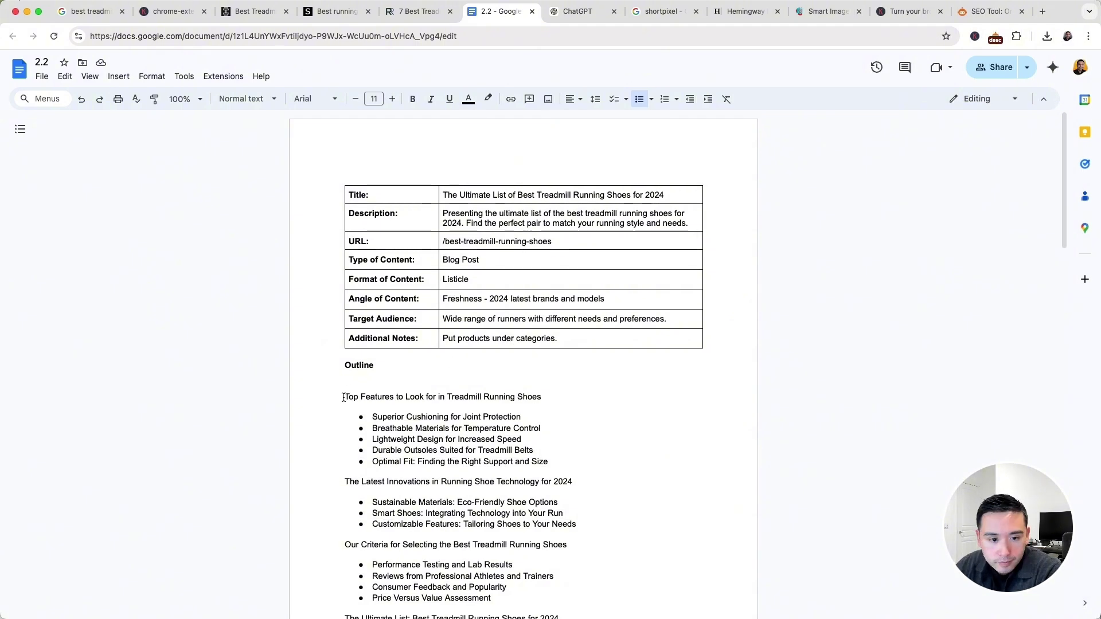
pyautogui.scroll(-10, 344, 396)
# Switch to ChatGPT and choose the Keywords Everywhere prompt template "Generate Complete Blog Post From Outline".
pyautogui.click(568, 13)
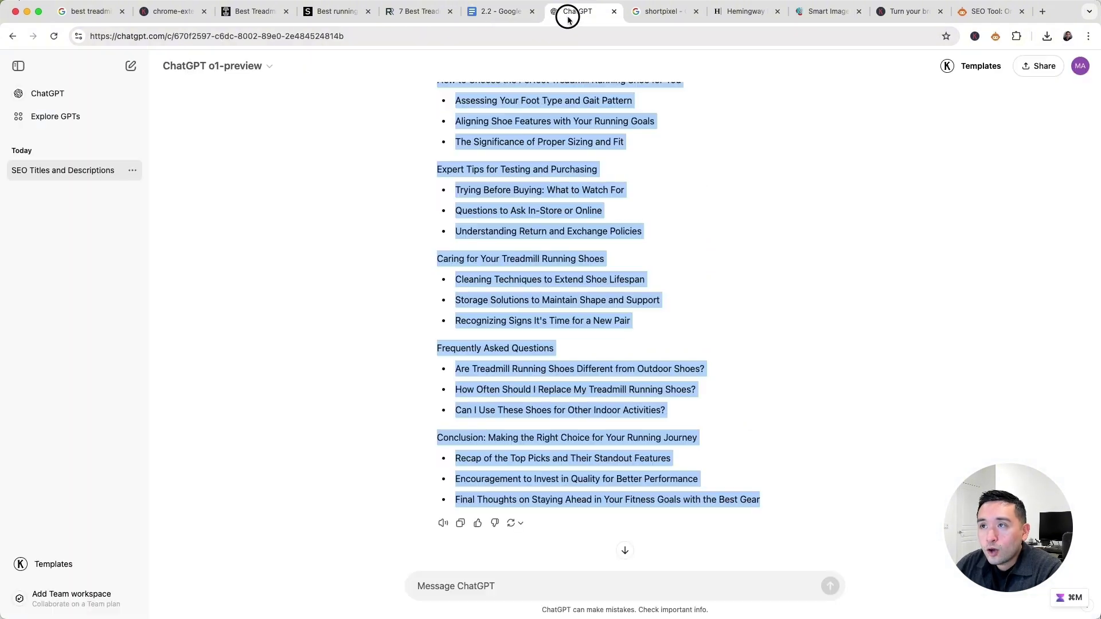
pyautogui.click(509, 337)
pyautogui.click(88, 560)
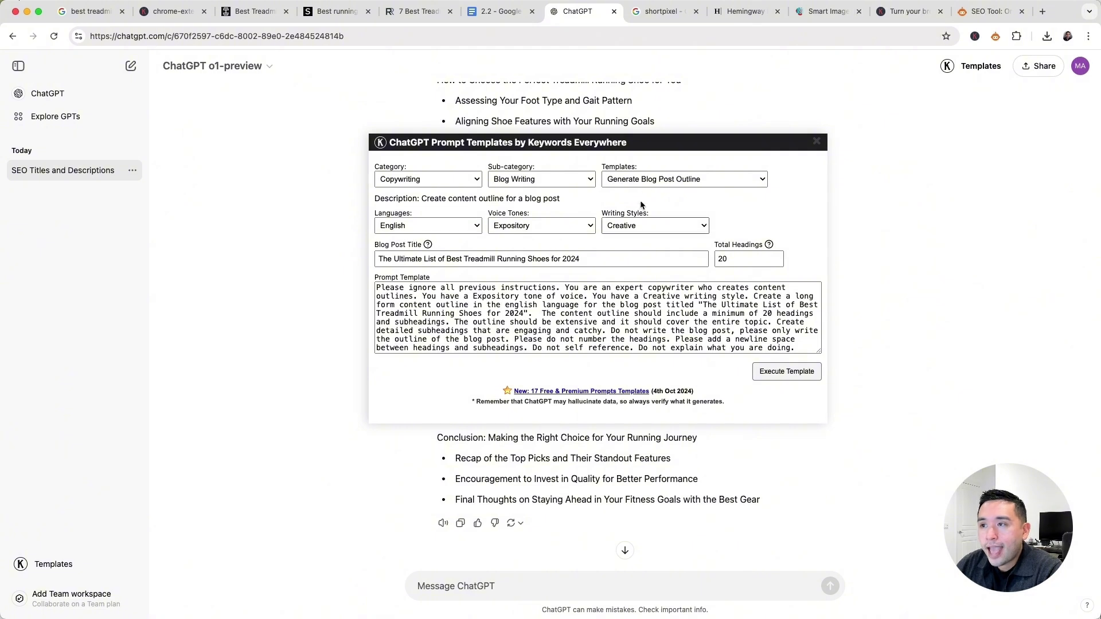
pyautogui.click(648, 180)
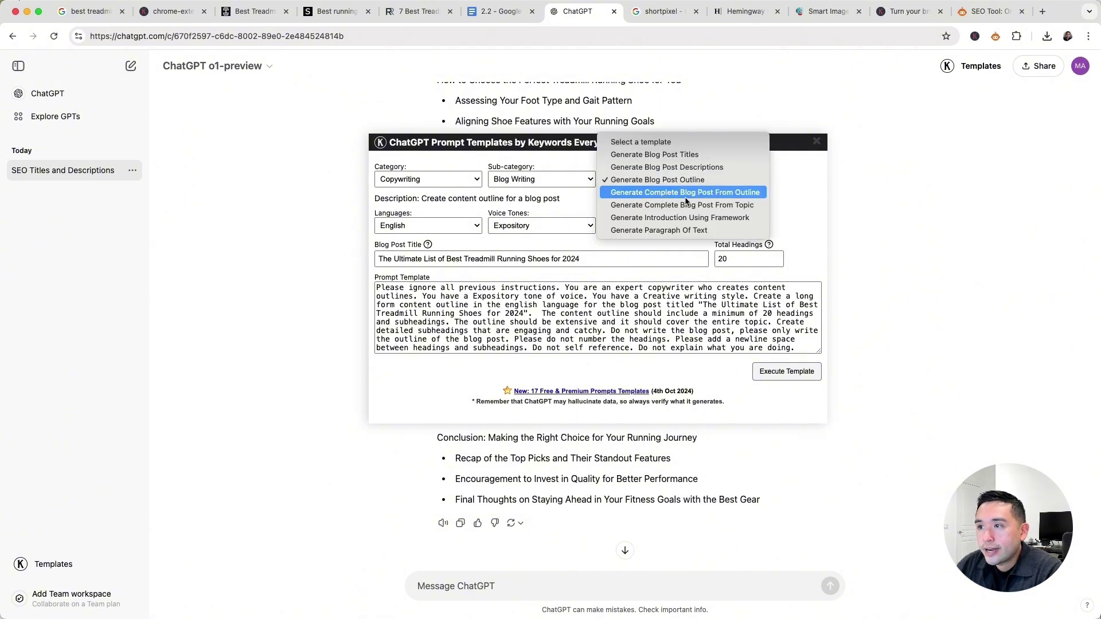
pyautogui.click(703, 196)
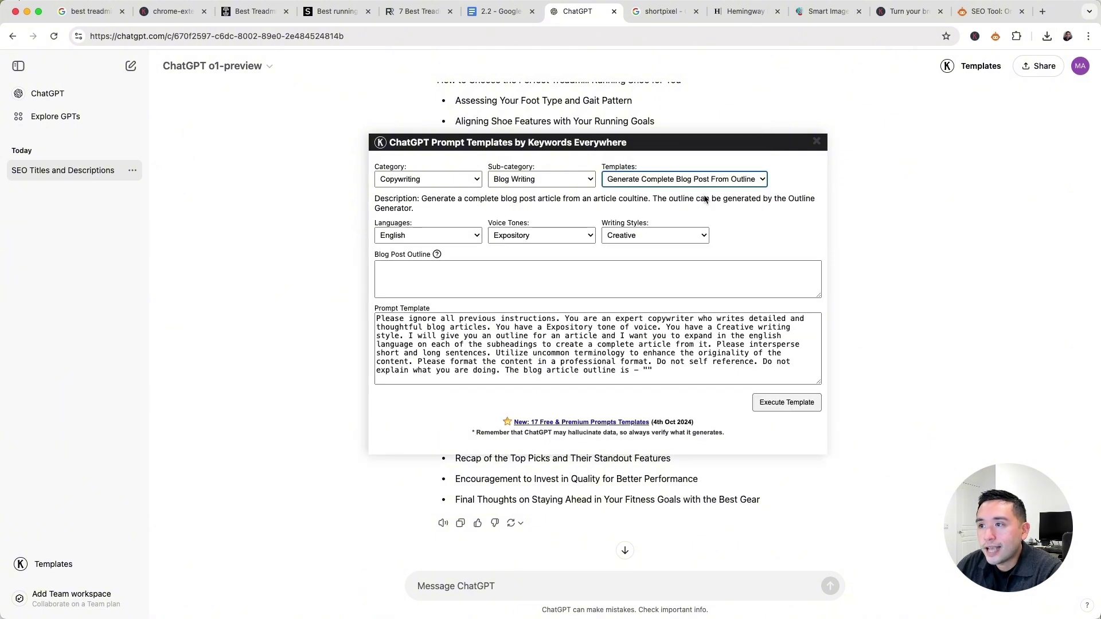
# Paste the copied outline as the Blog Post Outline and execute the template.
pyautogui.click(438, 273)
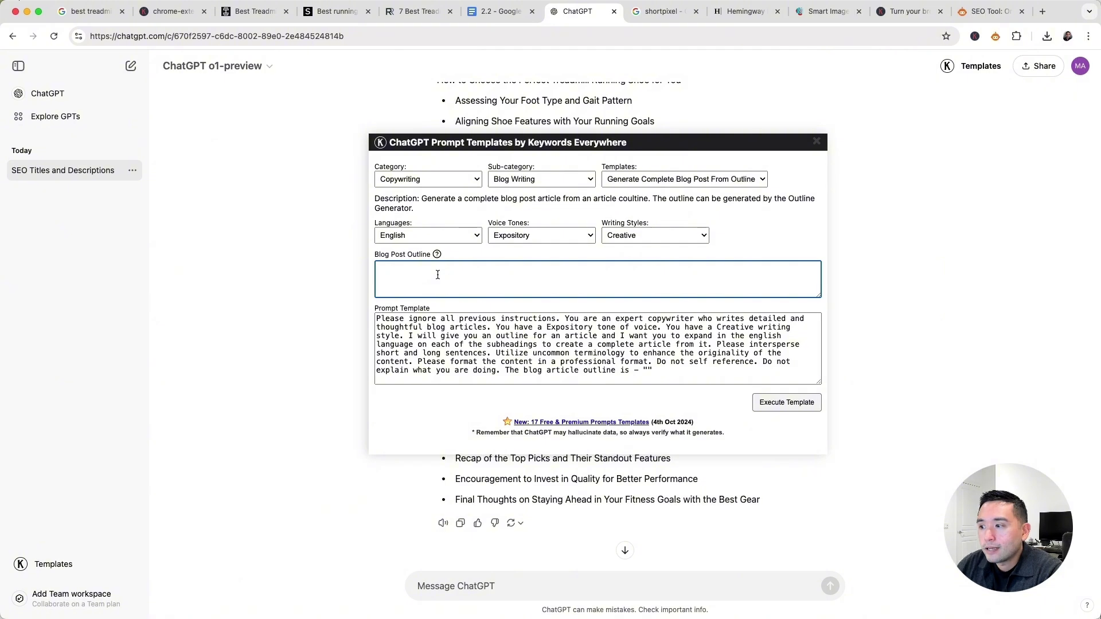
pyautogui.press('super+v')
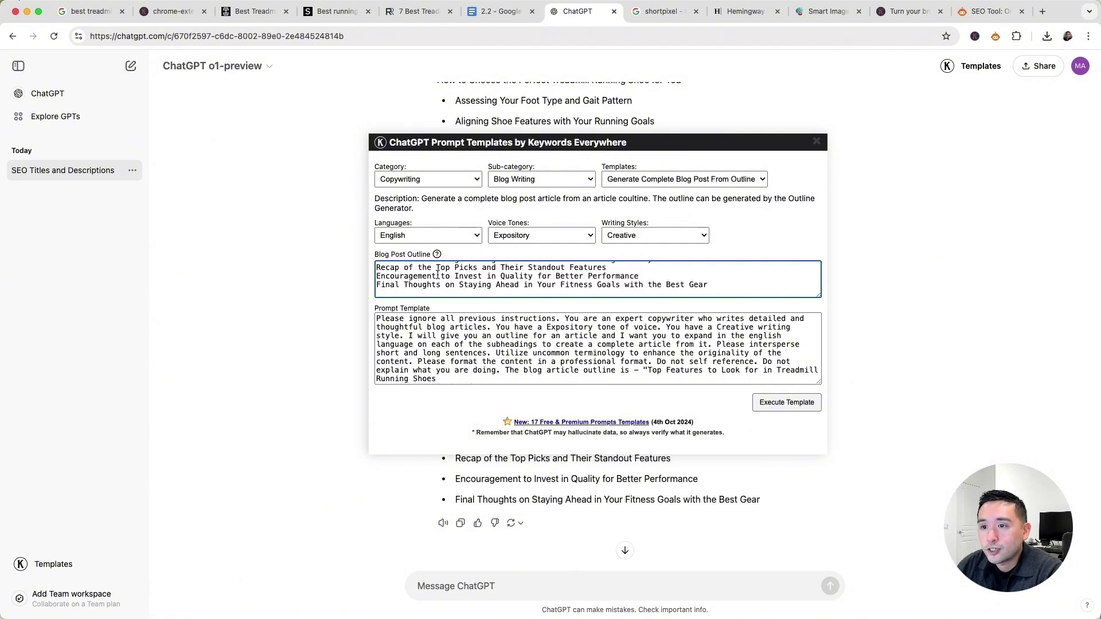
pyautogui.click(777, 406)
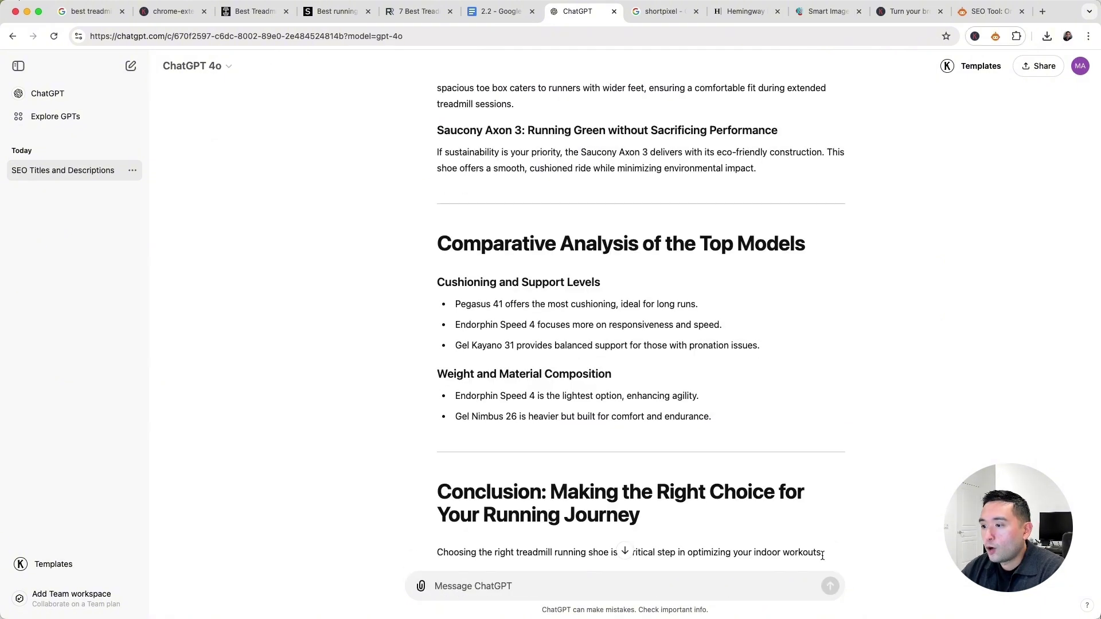
# Skim the generated article and copy its full text, beginning at "Top Features to Look for in Treadmill Running Shoes".
pyautogui.scroll(10, 740, 485)
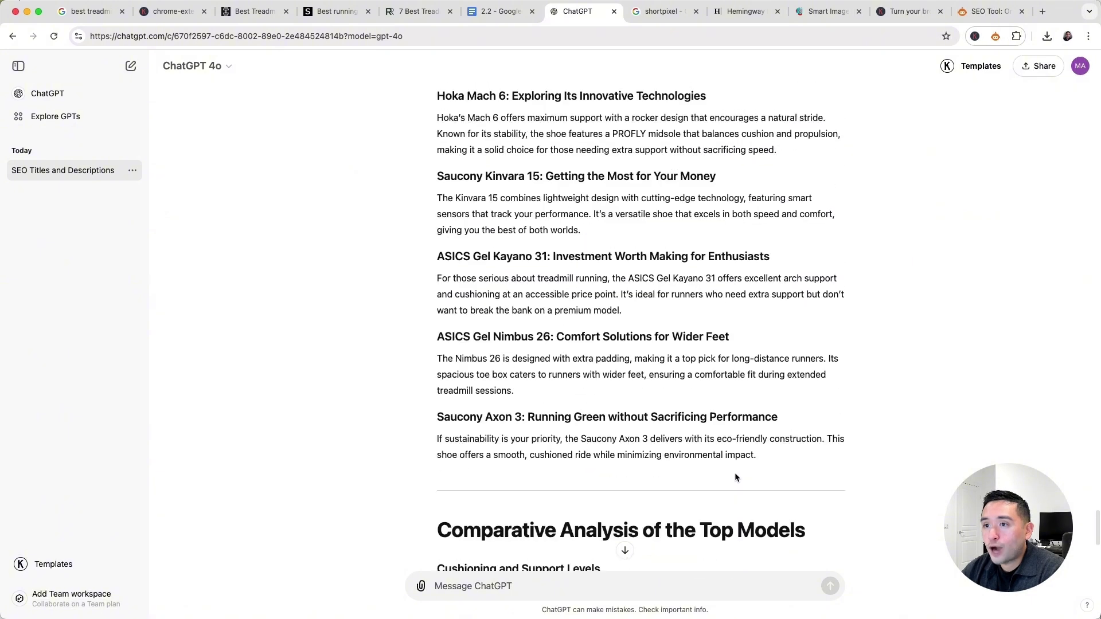
pyautogui.scroll(3, 736, 478)
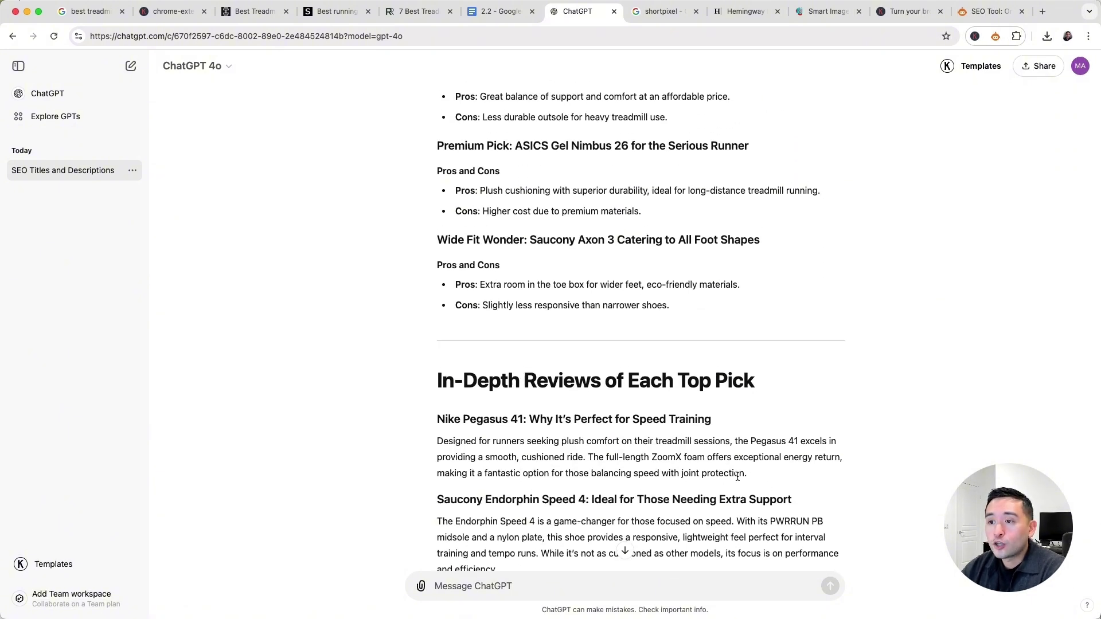
pyautogui.scroll(-15, 737, 475)
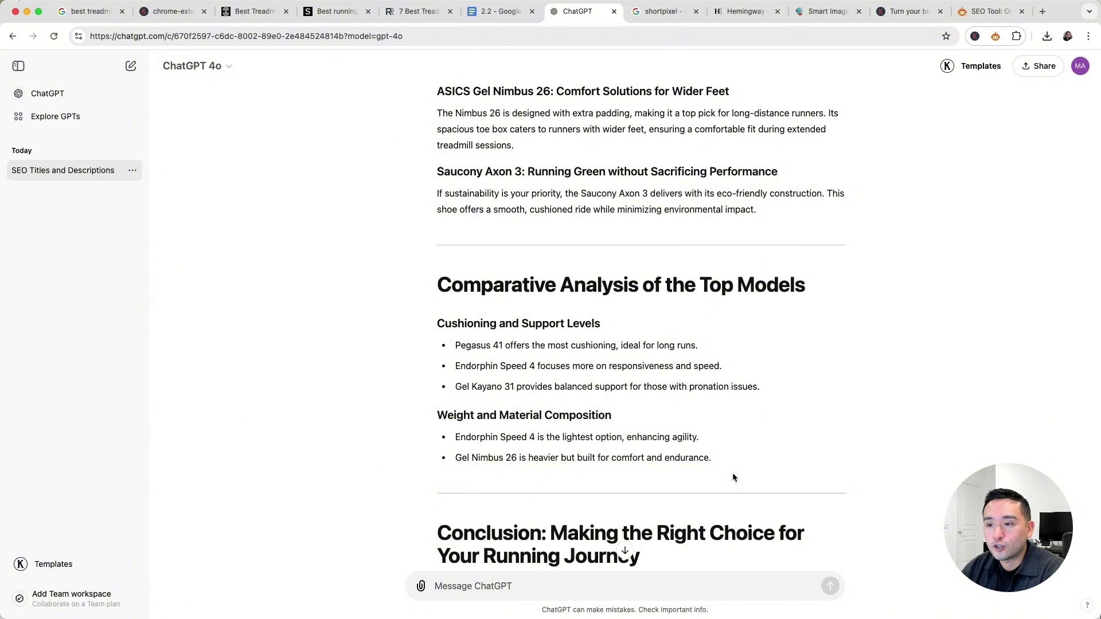
pyautogui.moveTo(732, 472); pyautogui.dragTo(439, 114)
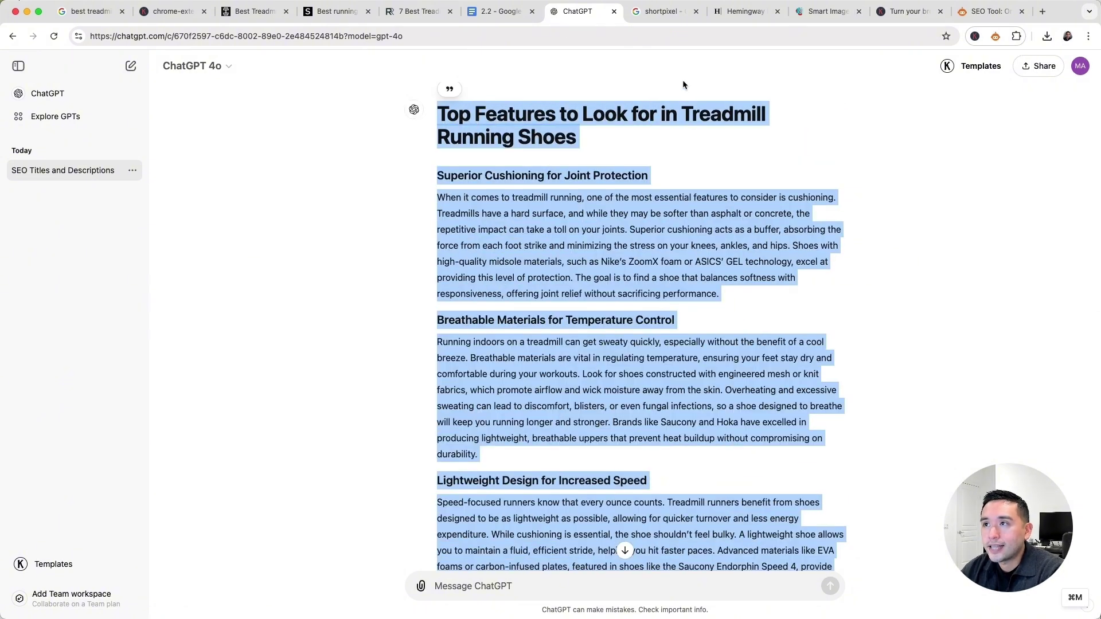
# Switch to Hemingway Editor and replace the sample body text below the heading with the copied article.
pyautogui.click(739, 12)
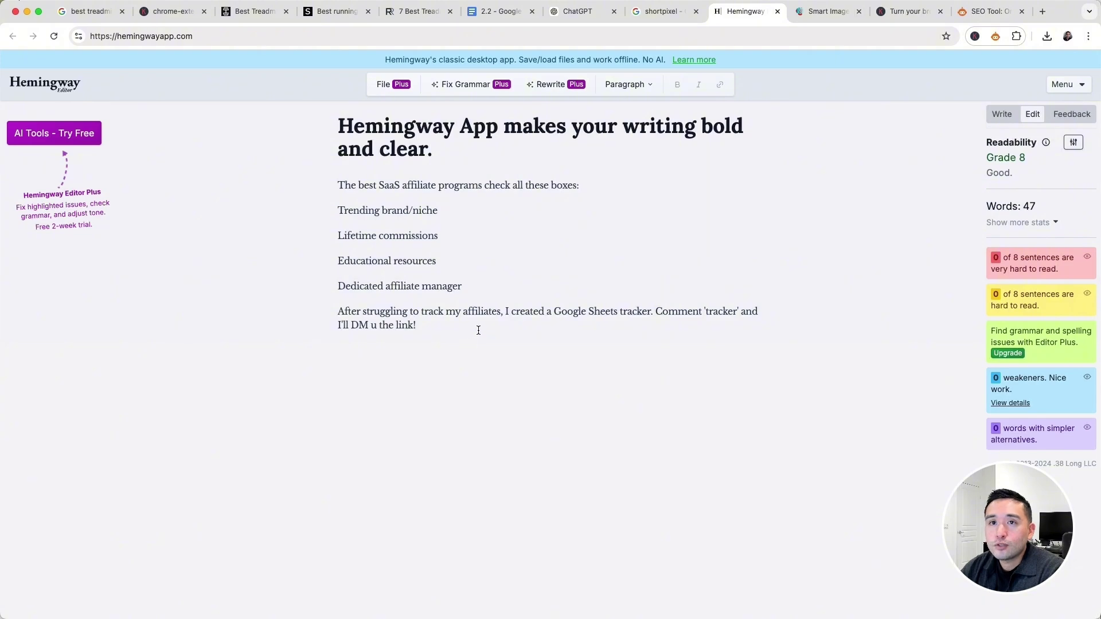
pyautogui.moveTo(479, 331); pyautogui.dragTo(320, 183)
pyautogui.press('BackSpace')
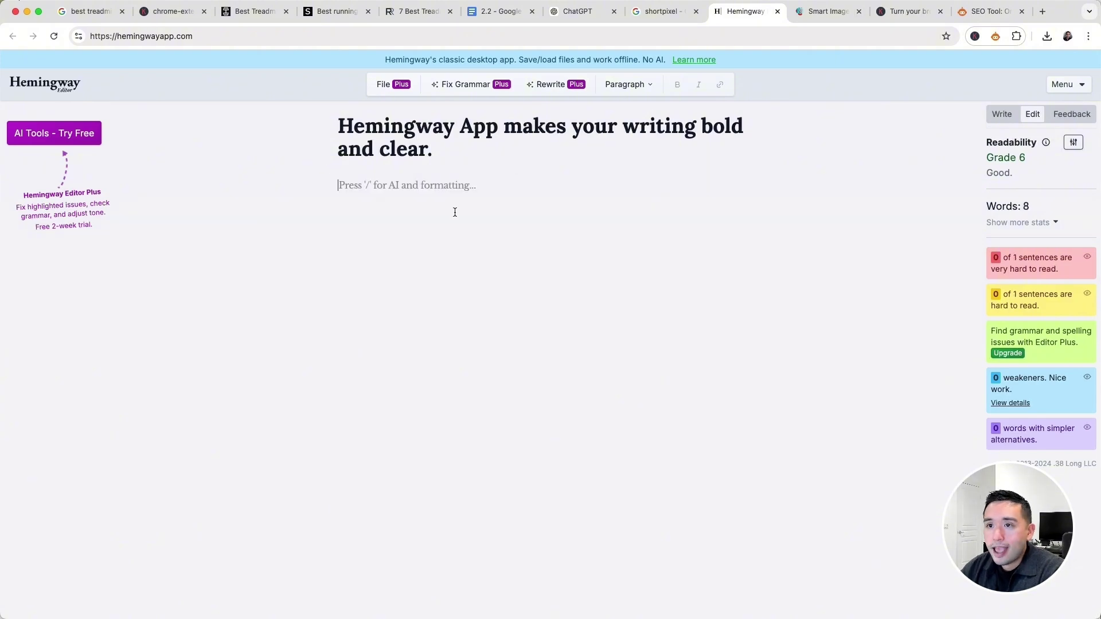
pyautogui.press('super+v')
# Examine the article's highlighted hard-to-read sentences, weakeners and simpler-word suggestions, along with its readability grade.
pyautogui.scroll(10, 486, 232)
pyautogui.scroll(8, 486, 232)
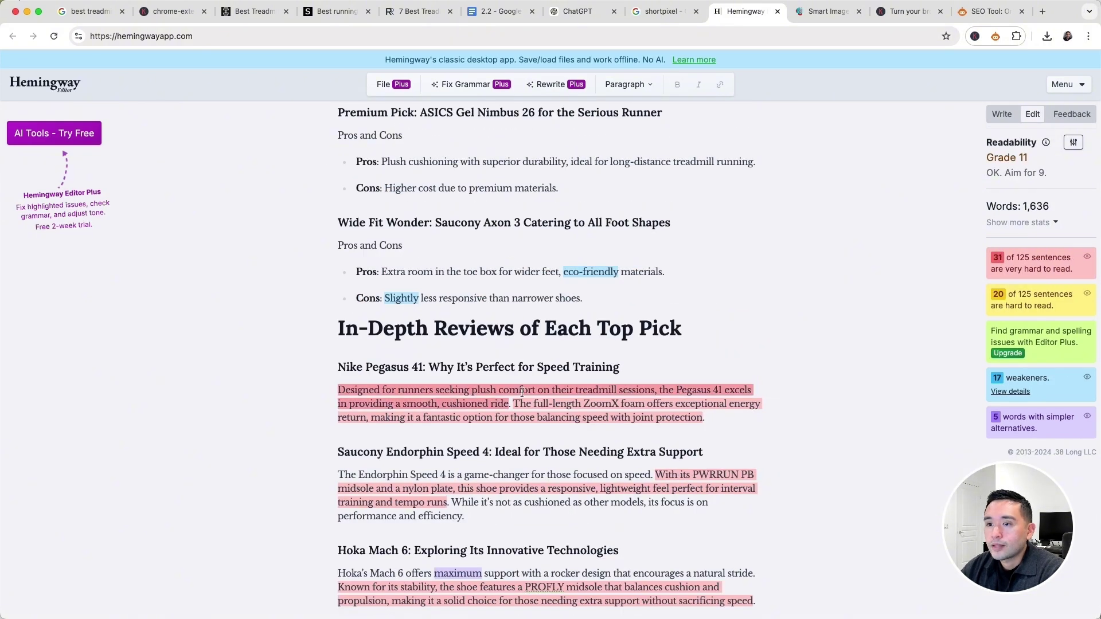
pyautogui.scroll(6, 523, 397)
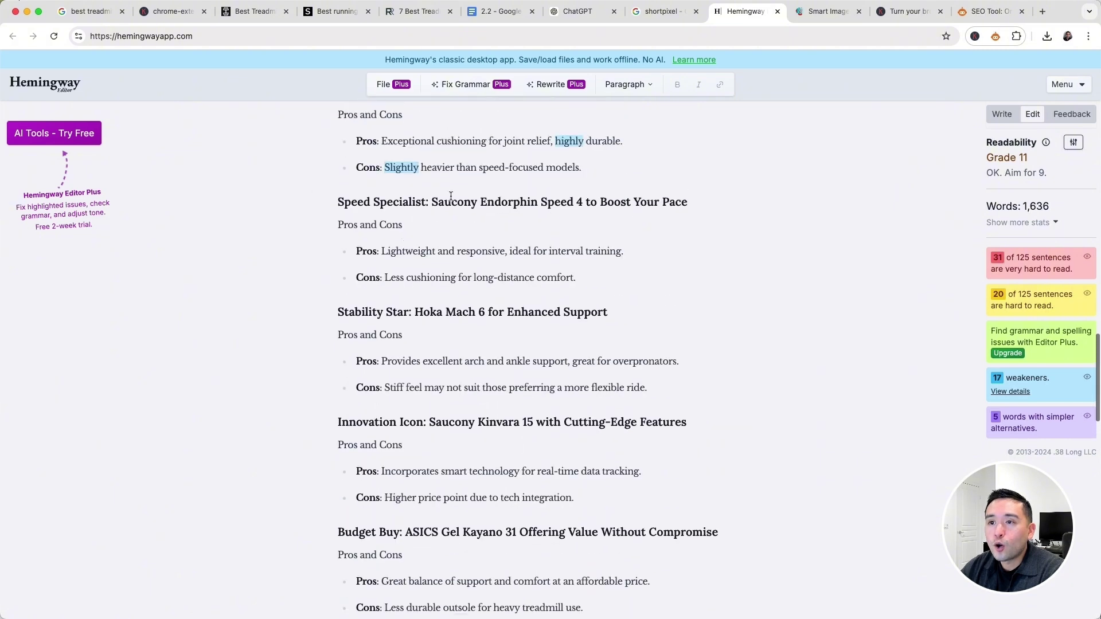
pyautogui.scroll(5, 498, 252)
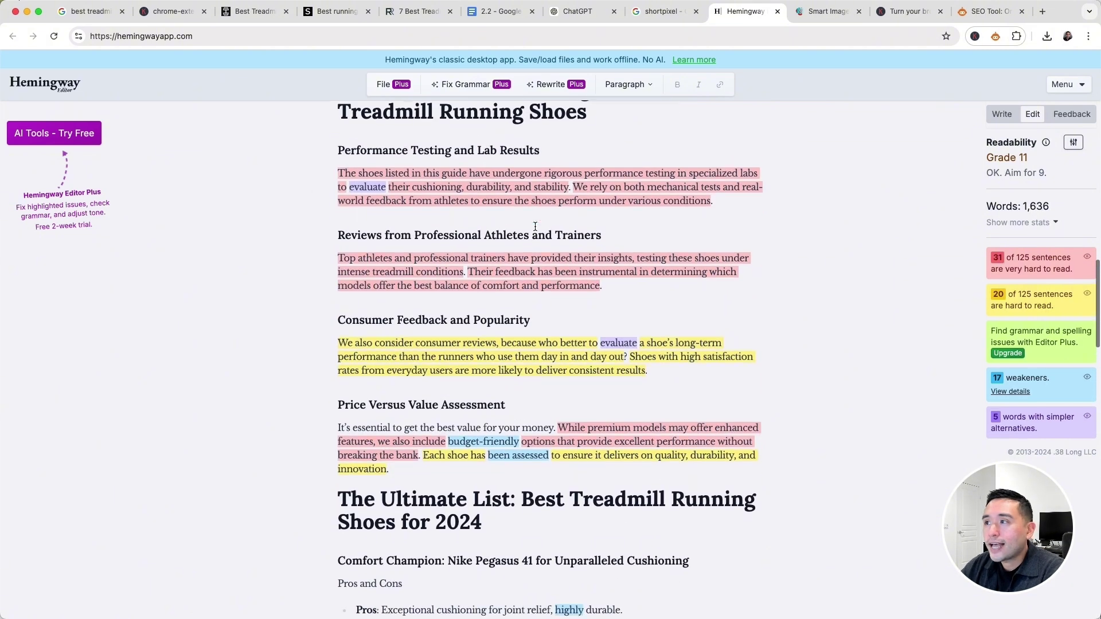
pyautogui.scroll(-3, 534, 227)
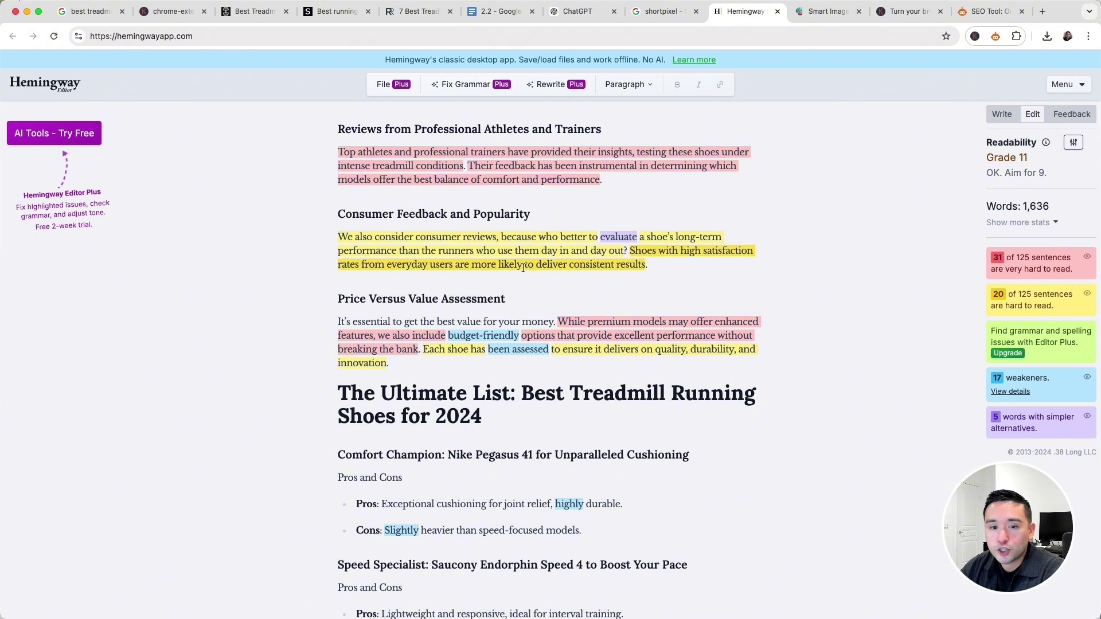
pyautogui.scroll(-2, 510, 273)
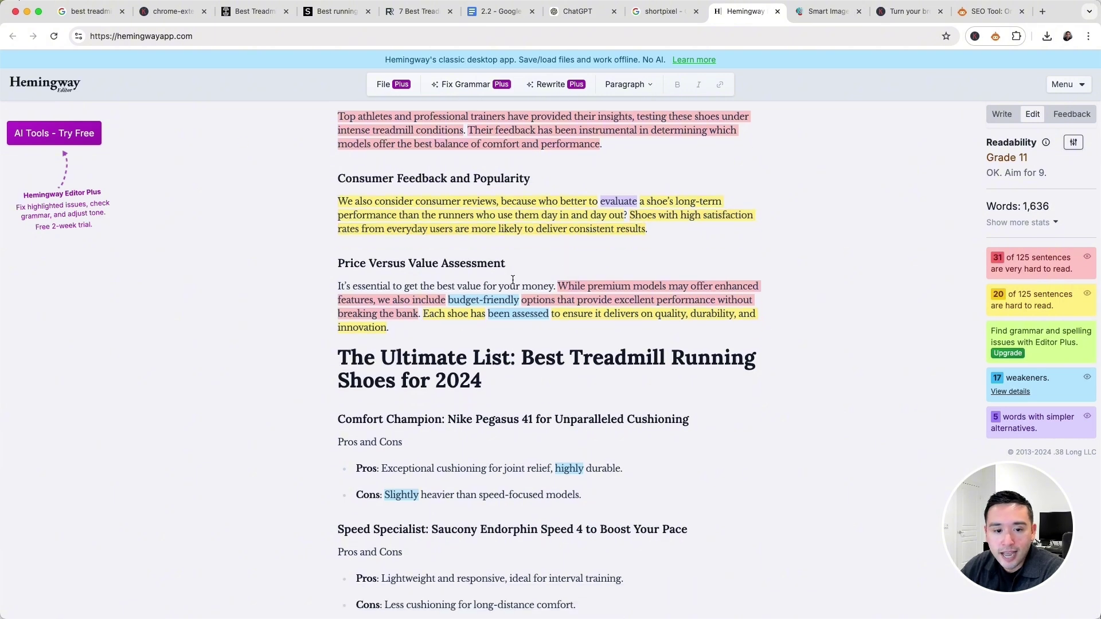
pyautogui.scroll(1, 509, 273)
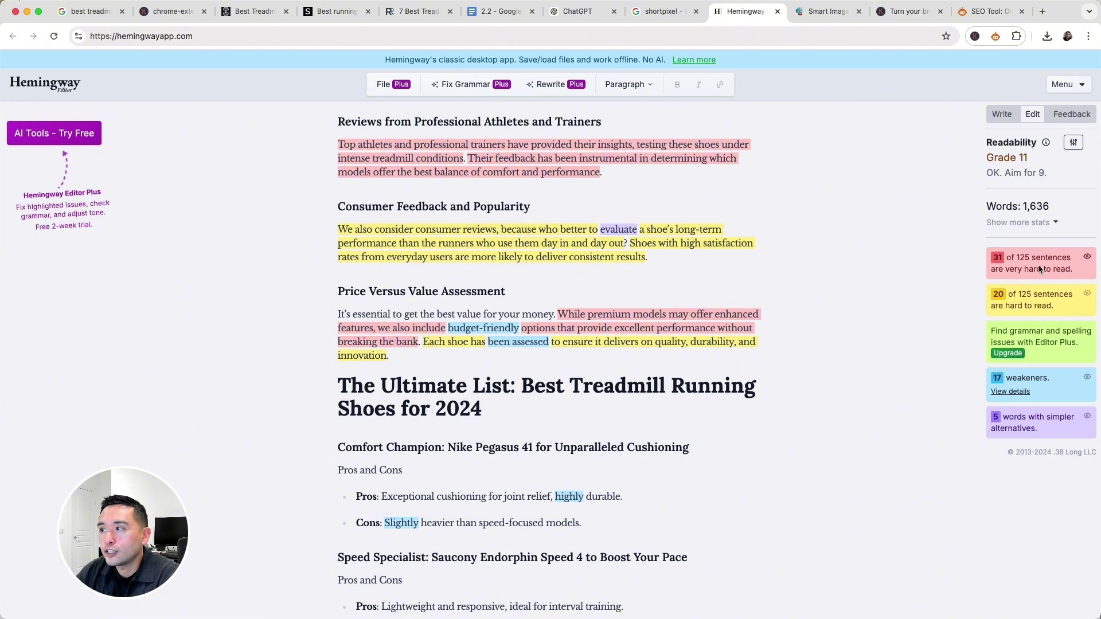
pyautogui.click(648, 192)
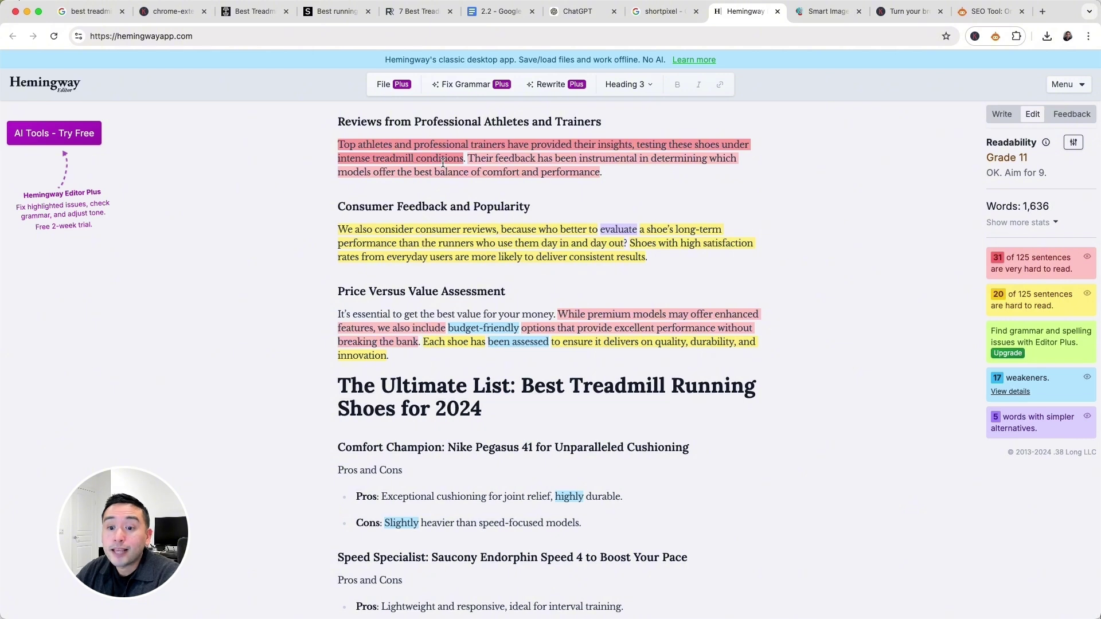
pyautogui.scroll(2, 481, 195)
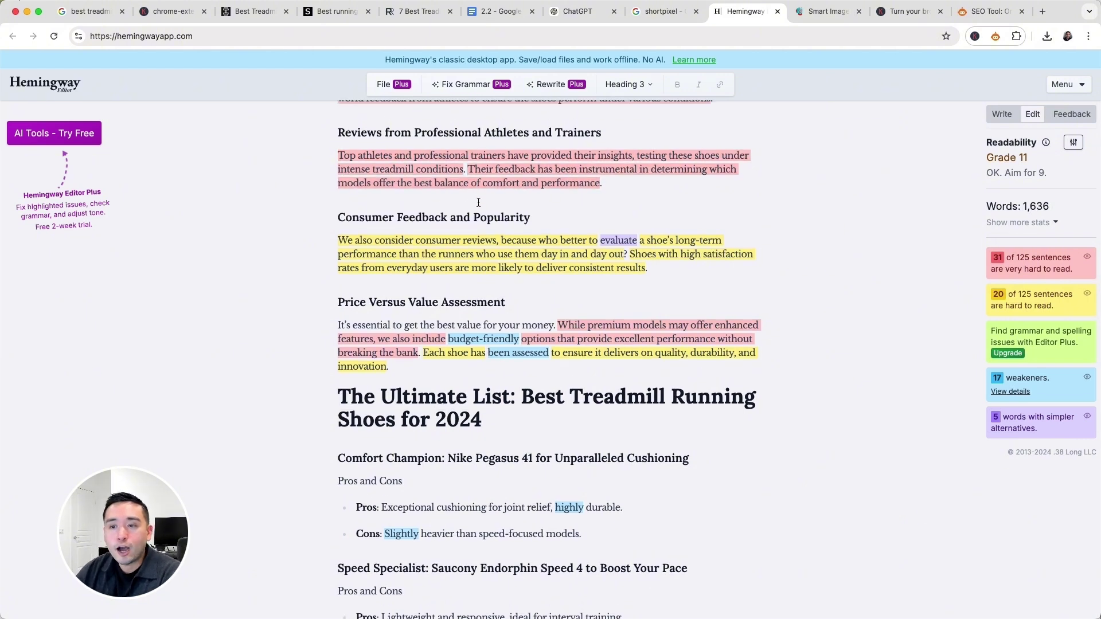
# Expand the detailed text statistics to review them, collapse them again and look over the shoe selection criteria section.
pyautogui.click(1054, 222)
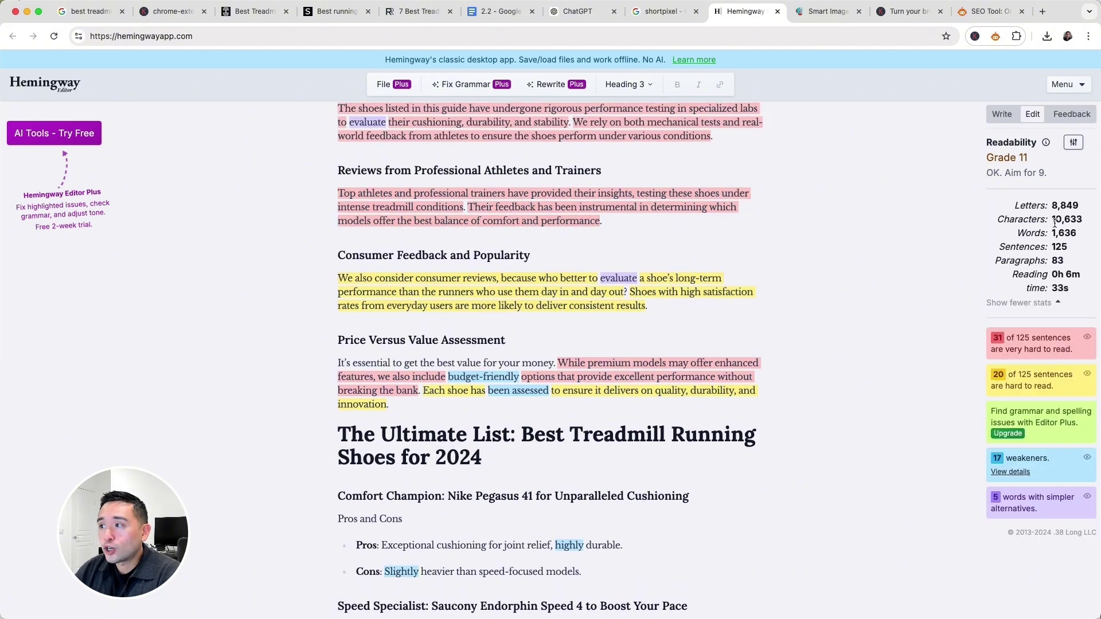
pyautogui.click(1057, 303)
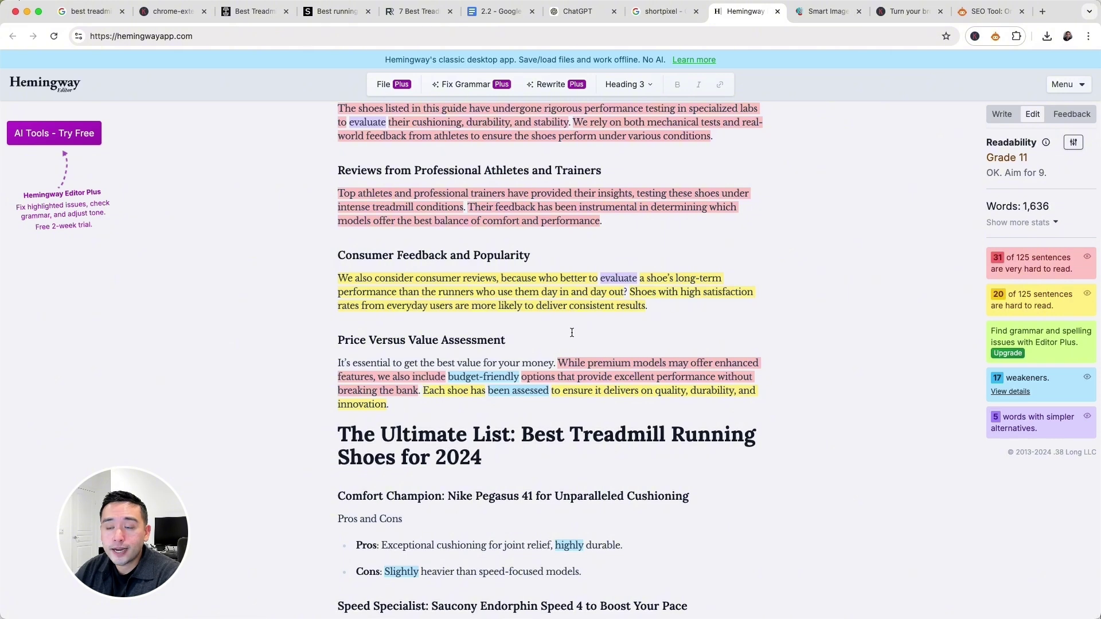
pyautogui.scroll(-1, 571, 335)
pyautogui.scroll(5, 571, 334)
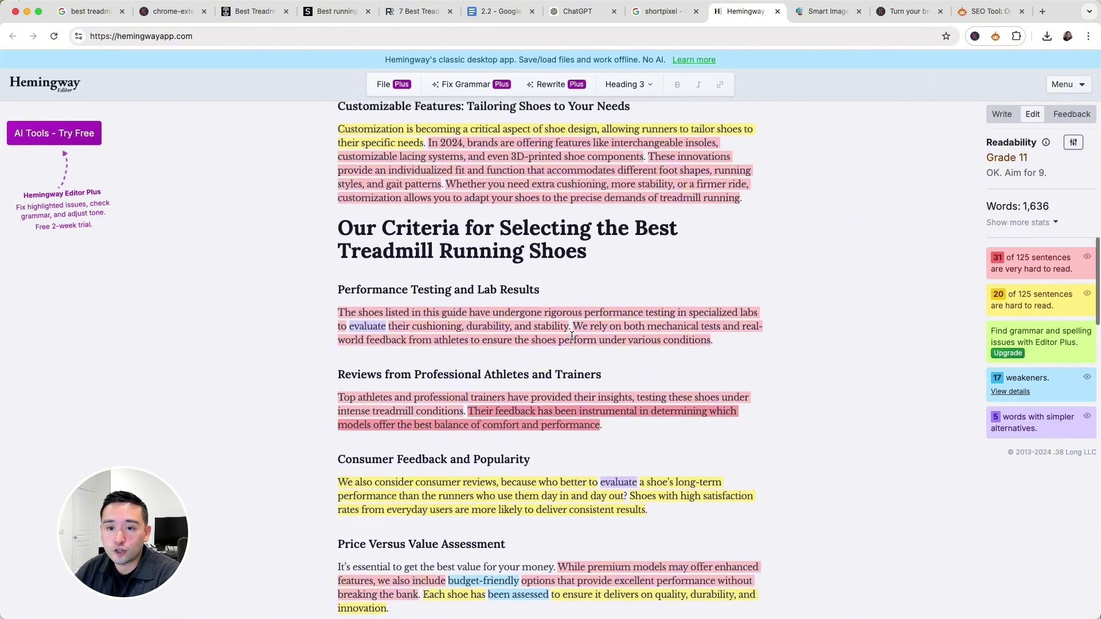
# Switch to ChatGPT and choose the prompt template "Add Link to Article (Paste Content)" under SEO, Link Building.
pyautogui.press('super+7')
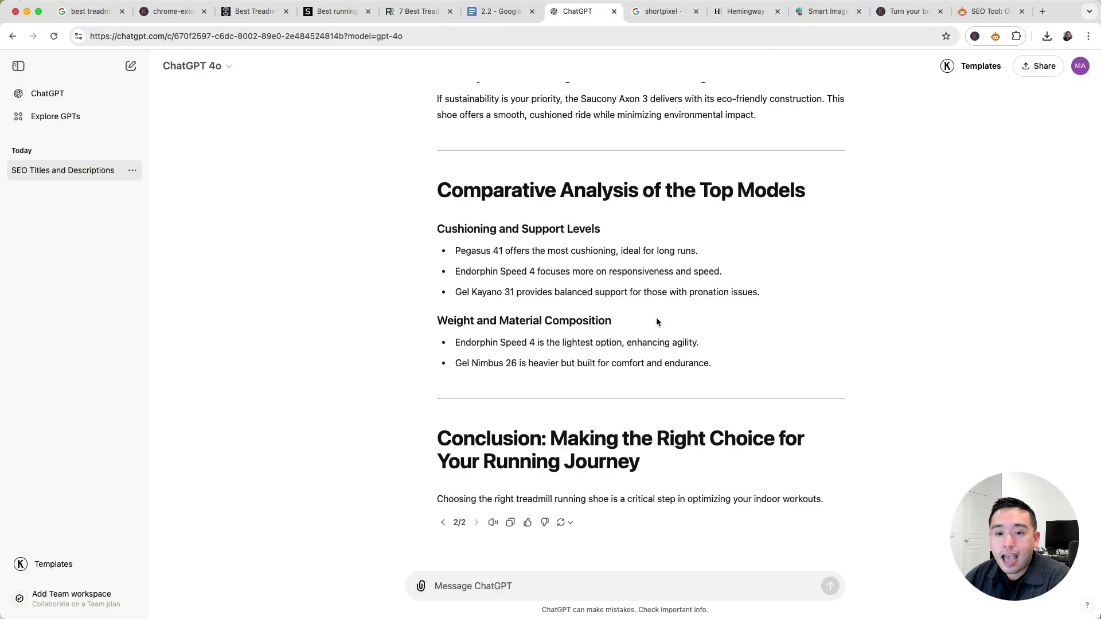
pyautogui.click(54, 565)
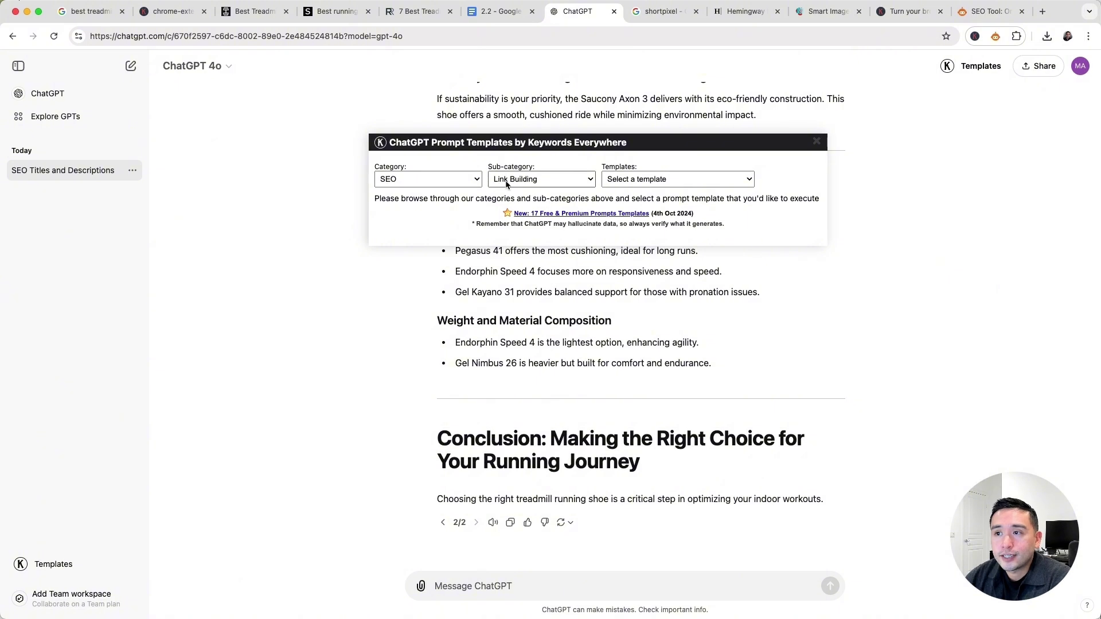
pyautogui.click(637, 180)
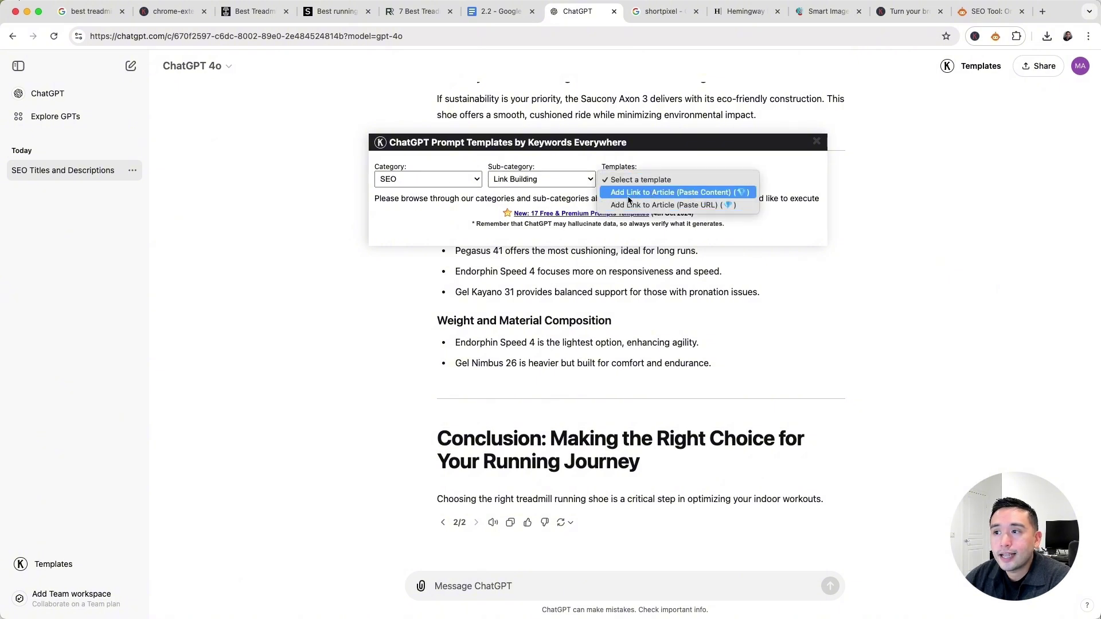
pyautogui.click(695, 193)
pyautogui.click(464, 300)
pyautogui.press('super+v')
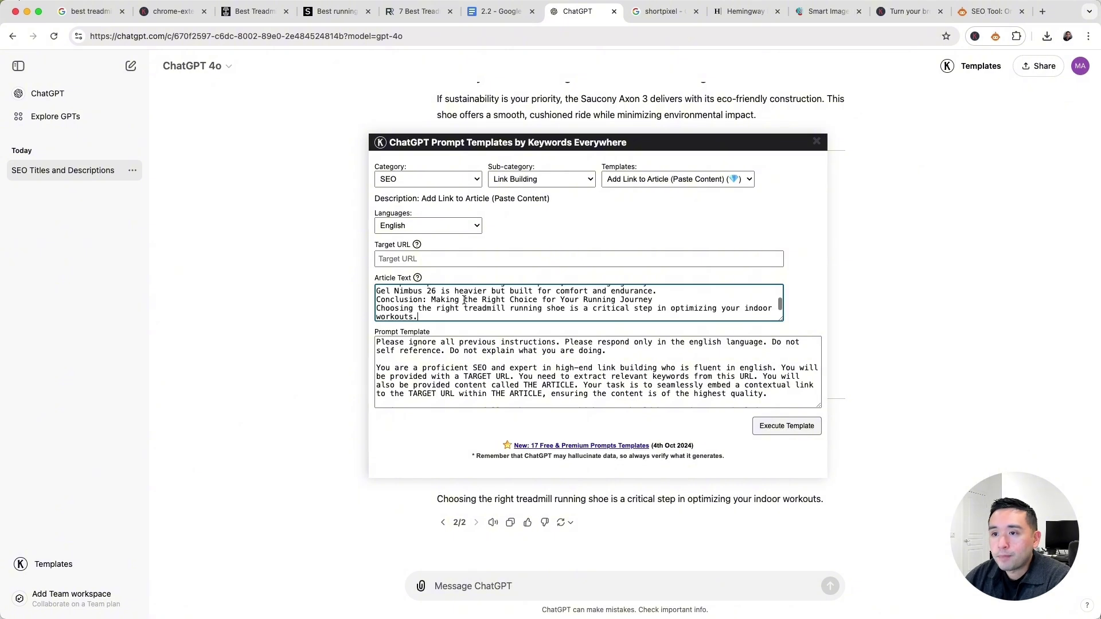
pyautogui.click(398, 261)
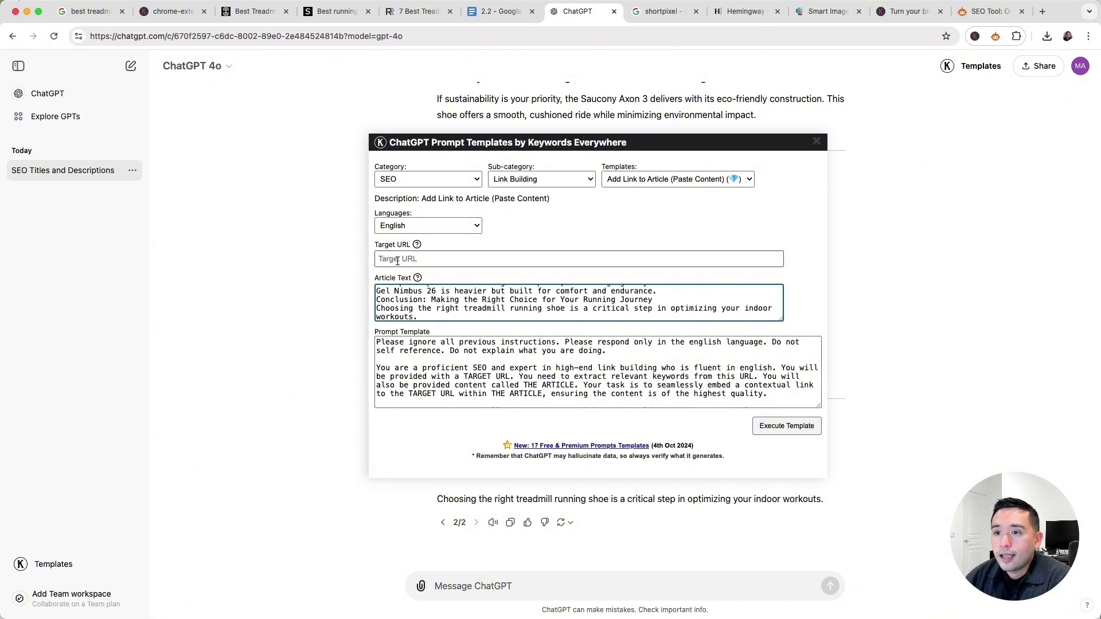
pyautogui.click(397, 261)
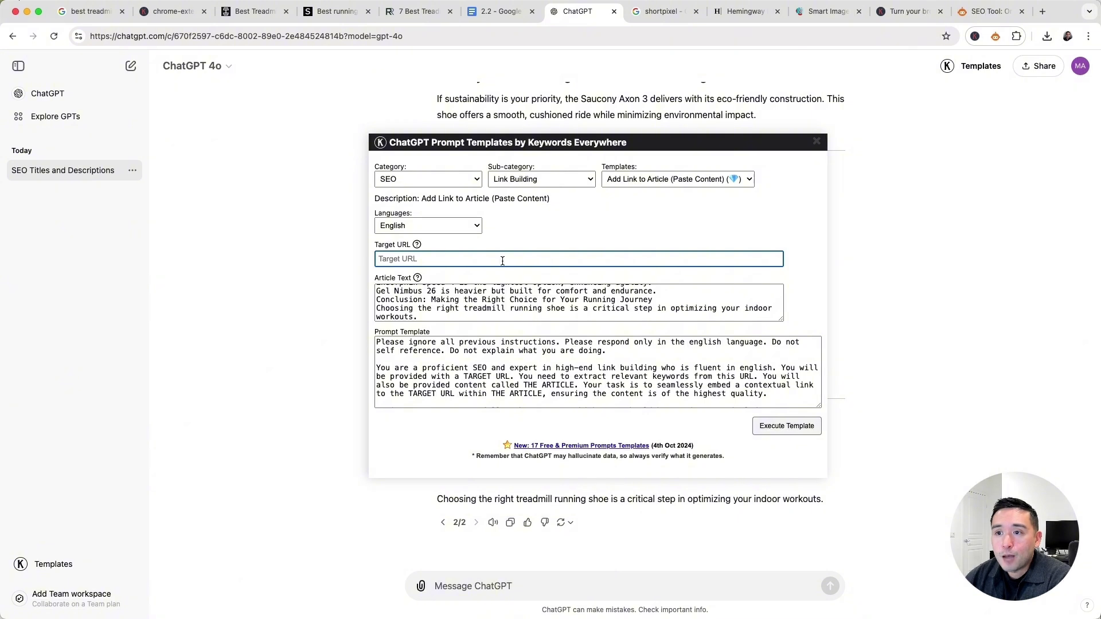
pyautogui.write('https://www.garagegymreviews.com/best-treadmill-running-shoes')
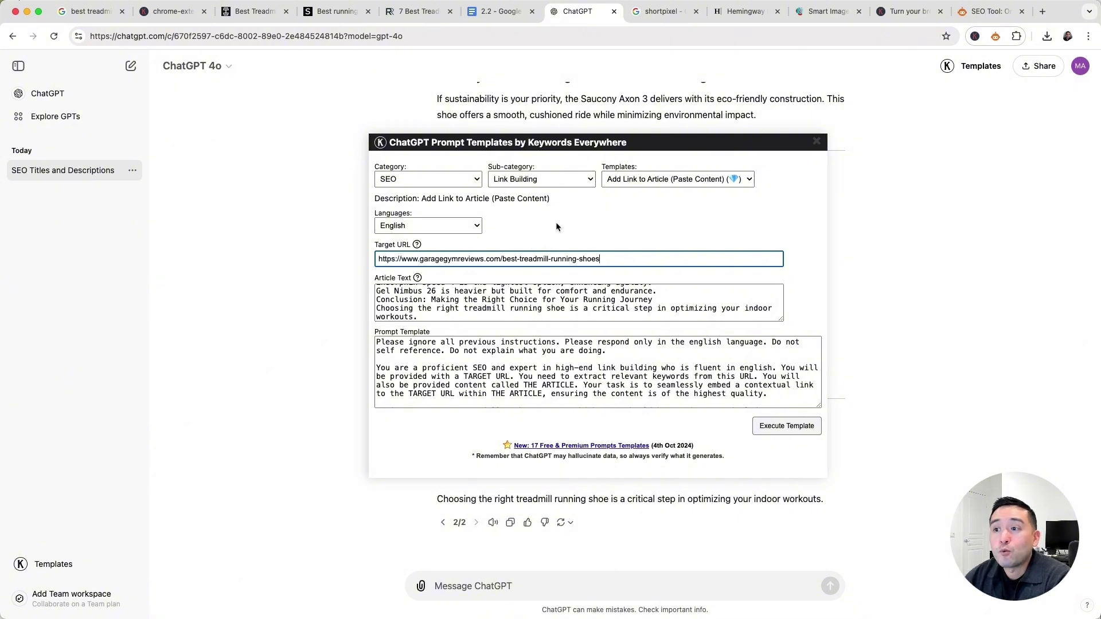
# Run the link-insertion prompt and compare the original breathable materials paragraph with the rewritten version containing the contextual link.
pyautogui.click(786, 427)
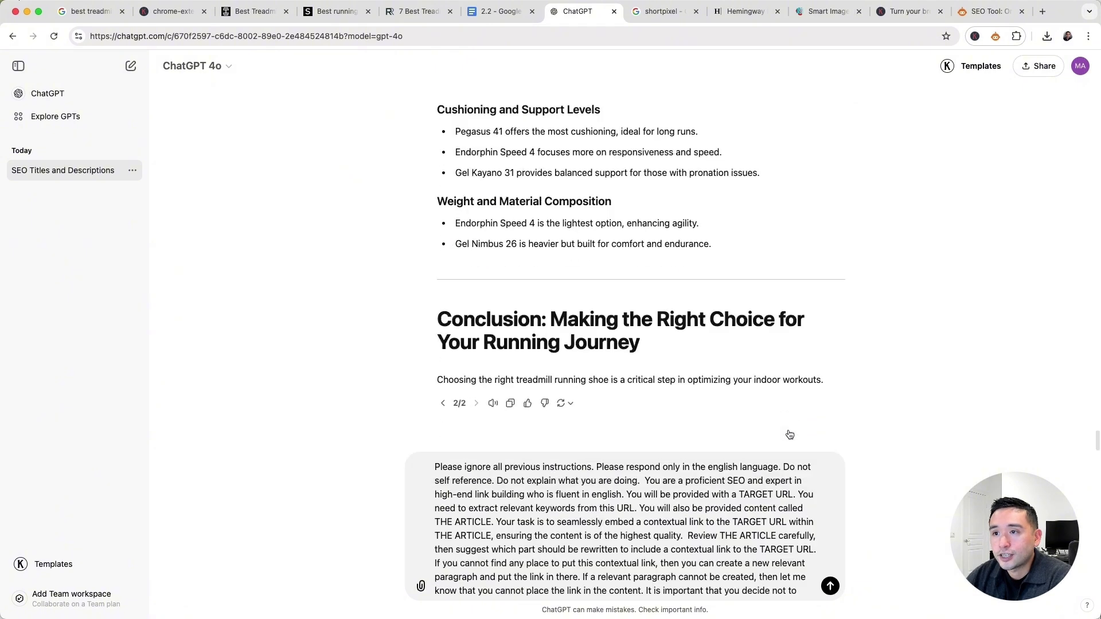
pyautogui.moveTo(437, 383); pyautogui.dragTo(644, 388)
pyautogui.click(635, 466)
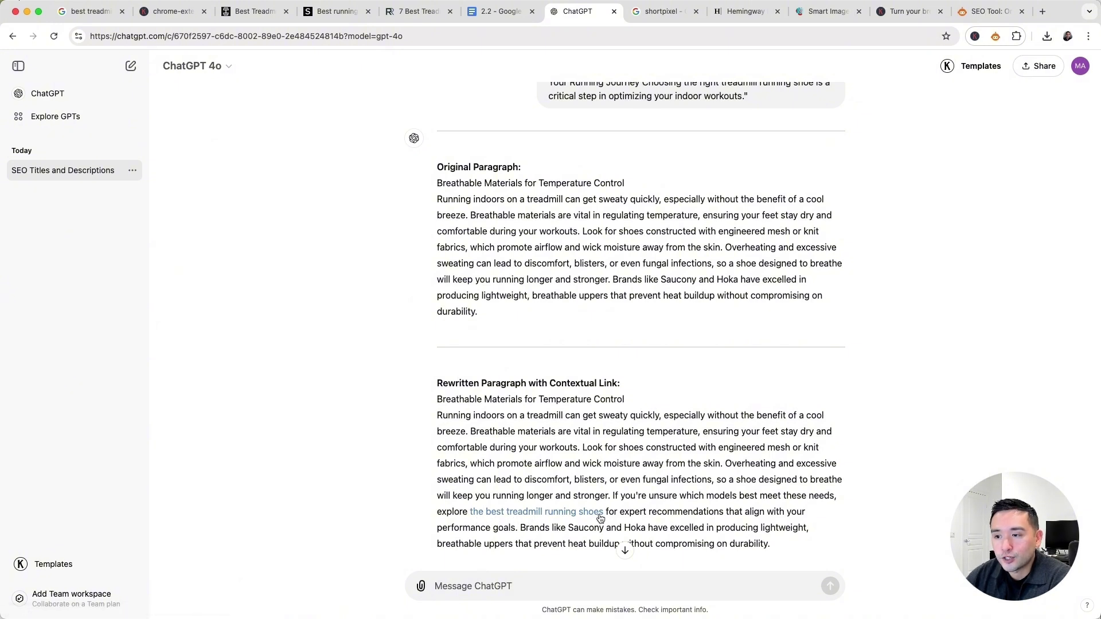
pyautogui.moveTo(613, 494); pyautogui.dragTo(765, 541)
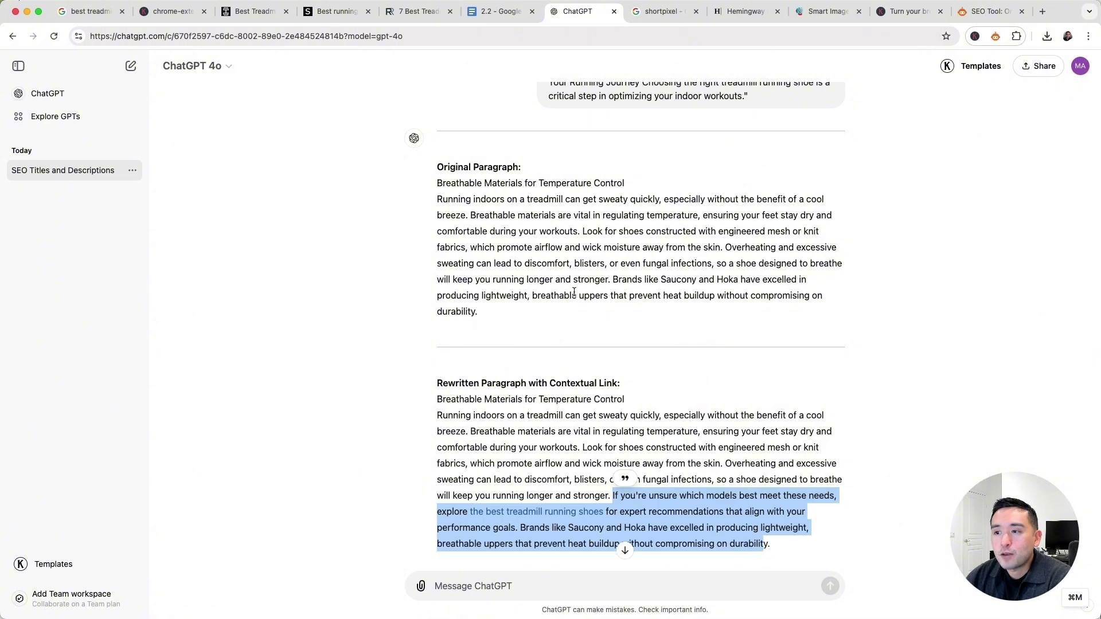
pyautogui.click(553, 307)
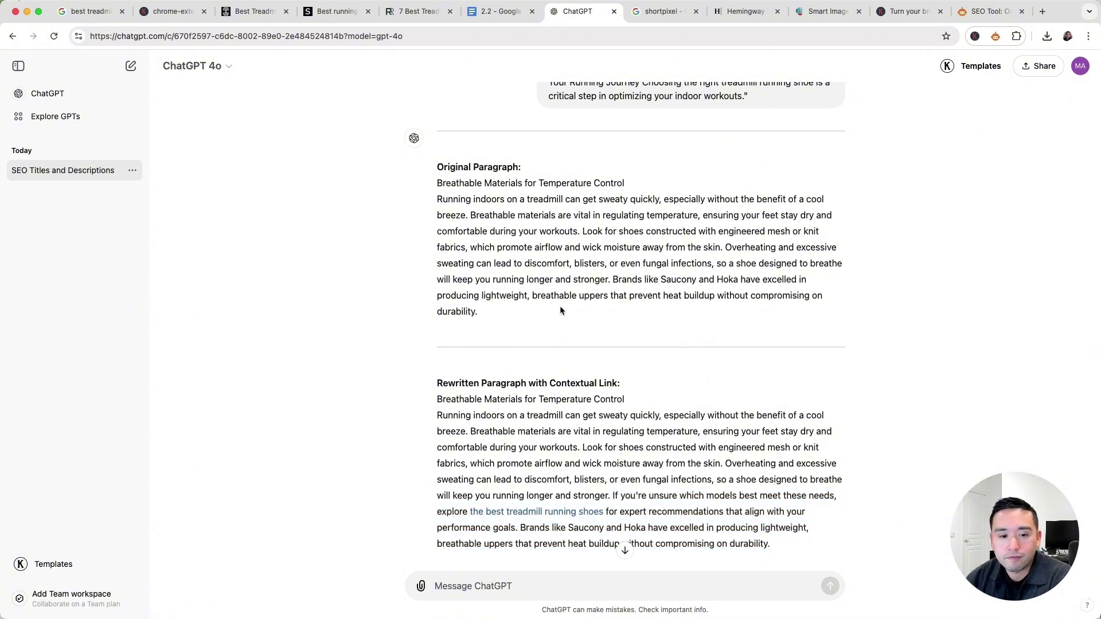
# Switch to the Google Docs article to look over the image under the top features heading, and view the ShortPixel image compression site.
pyautogui.press('super+alt+Left')
pyautogui.scroll(-2, 511, 374)
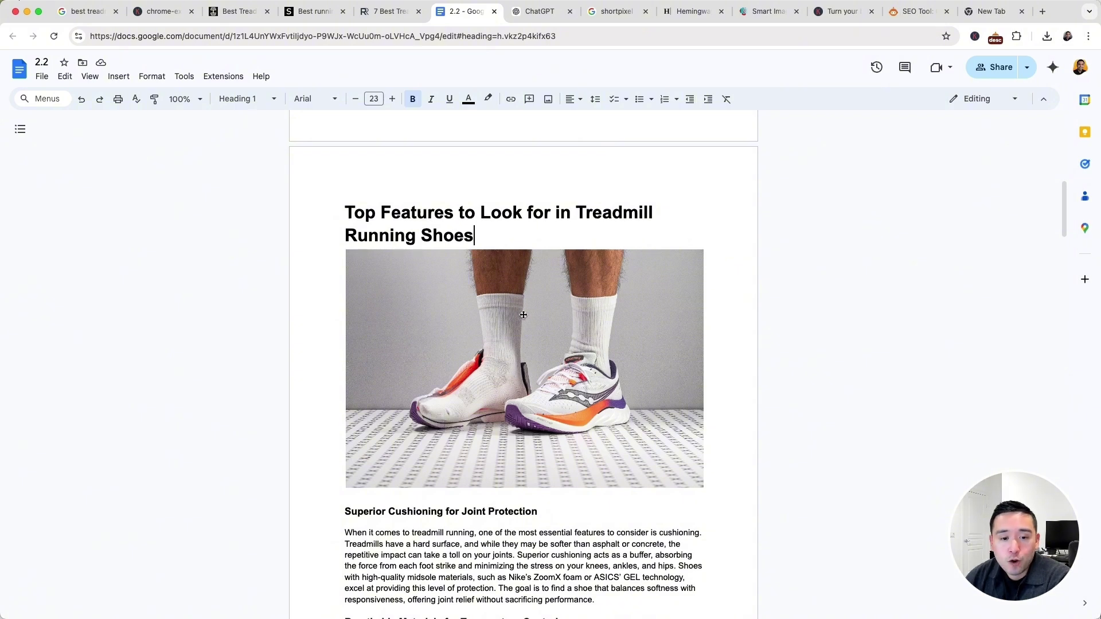
pyautogui.scroll(-2, 523, 315)
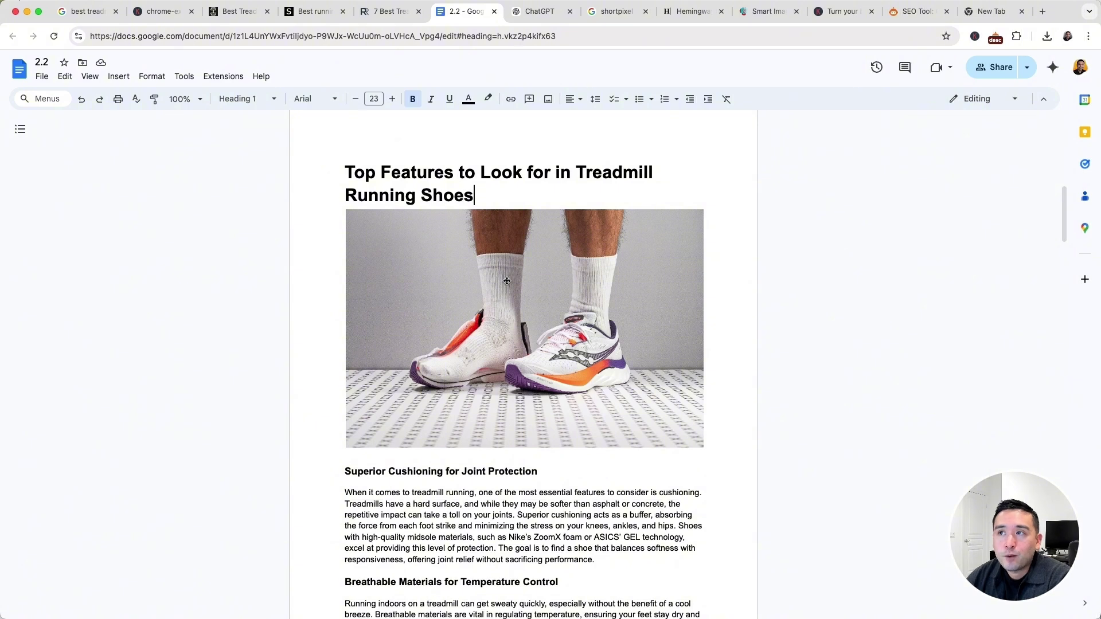
pyautogui.click(771, 13)
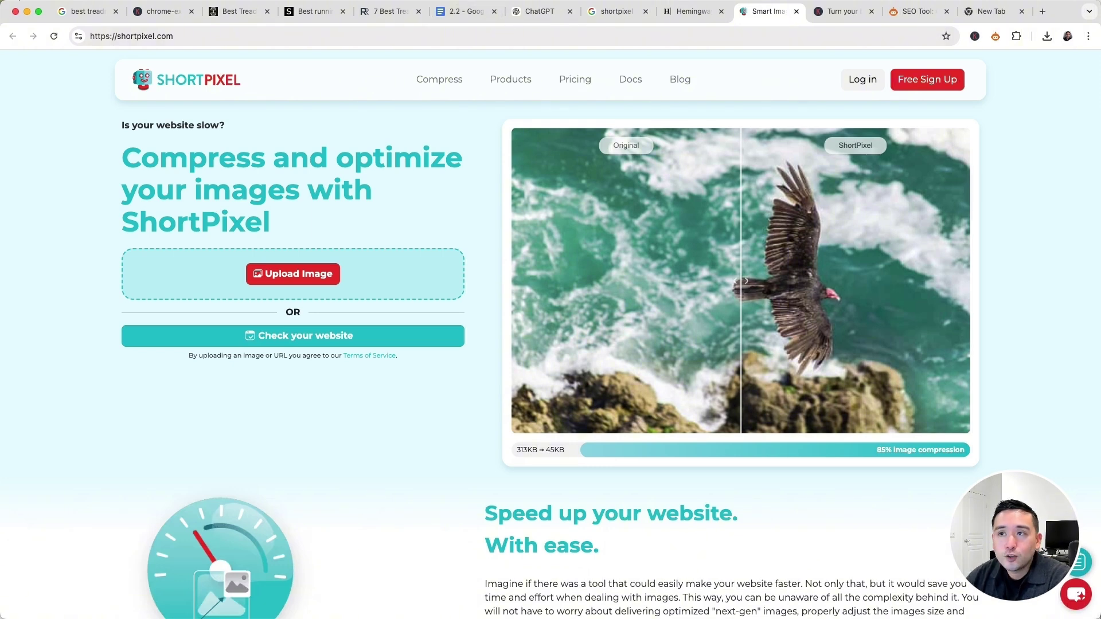
# Return to ChatGPT and request a precise, descriptive ALT text under 125 characters, without HTML, for the attached shoe photo.
pyautogui.press('super+7')
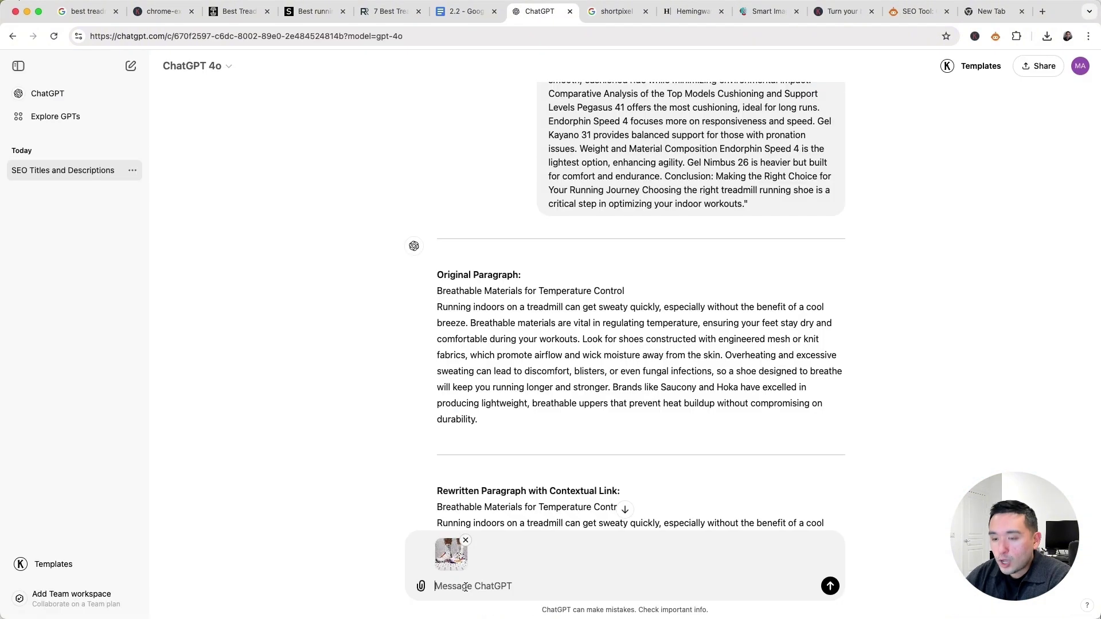
pyautogui.write('Provide a precise and descriptive text under 125 characters suitable for the ALT attribute of this photo. Ensure the description captures the key visual details, context, and any unique elements in the image, making it useful for accessibility purposes. Do not include HTML in the response.')
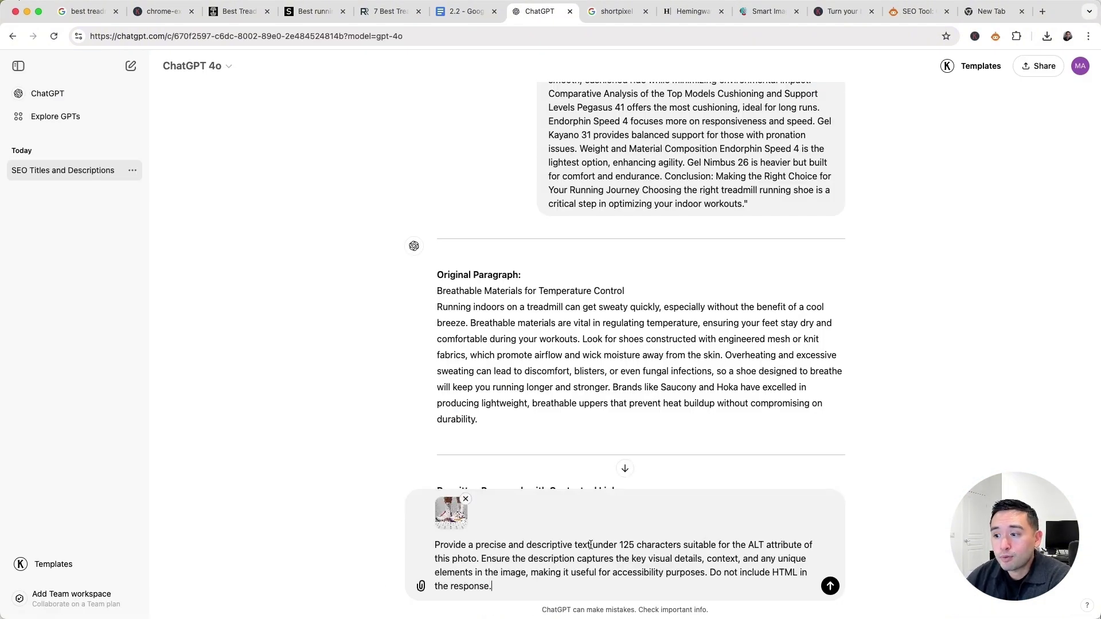
pyautogui.click(830, 586)
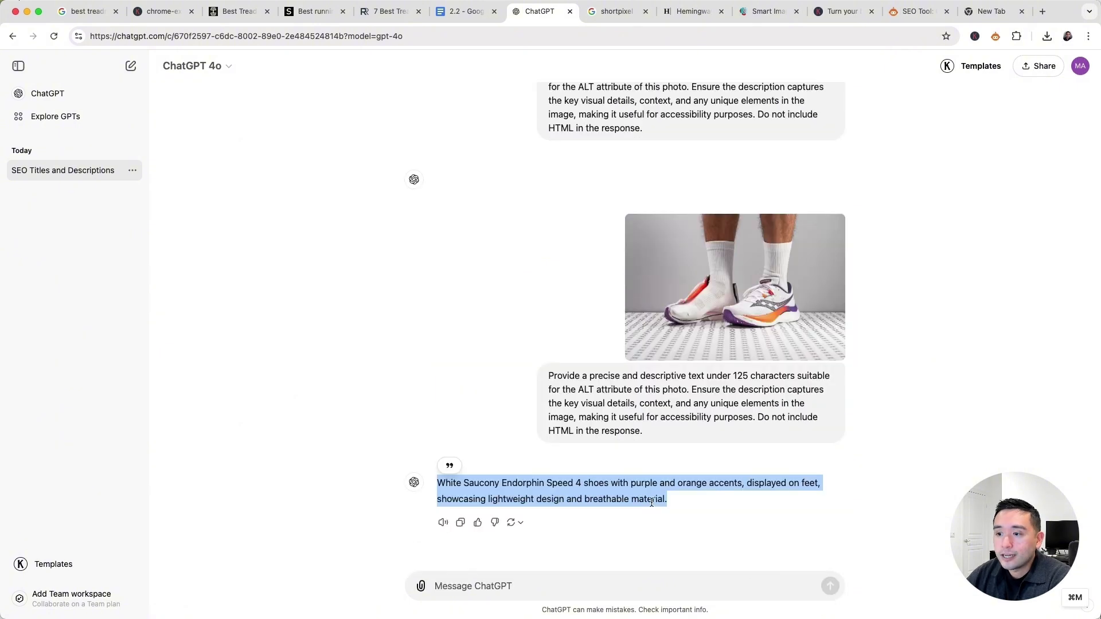
# Examine the wording of the ALT text generated for the shoe photo.
pyautogui.click(650, 502)
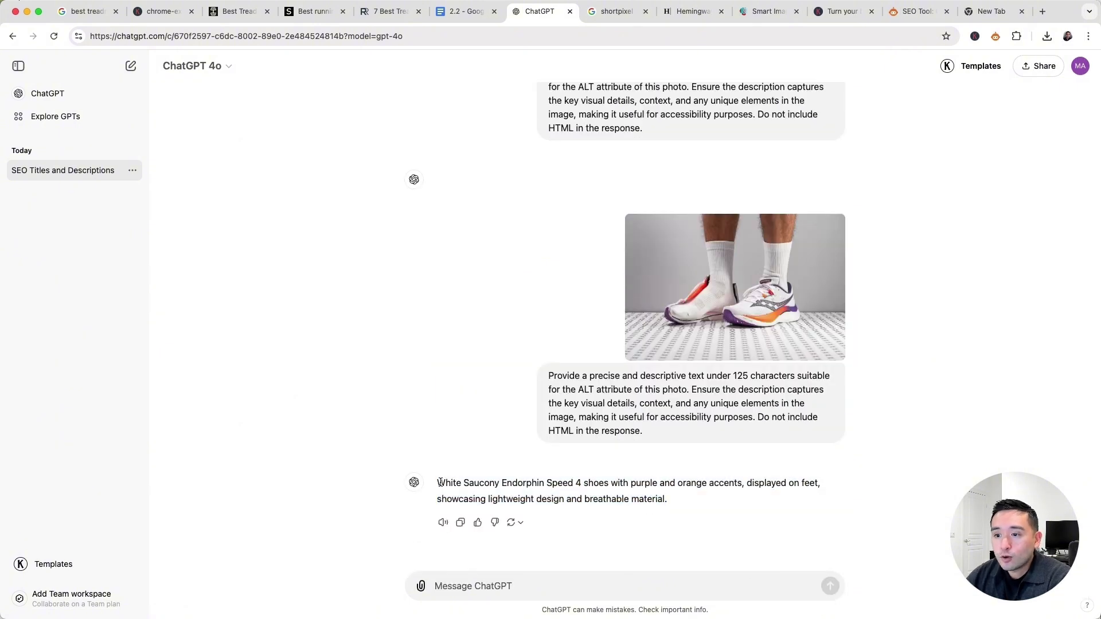
pyautogui.moveTo(438, 483); pyautogui.dragTo(676, 491)
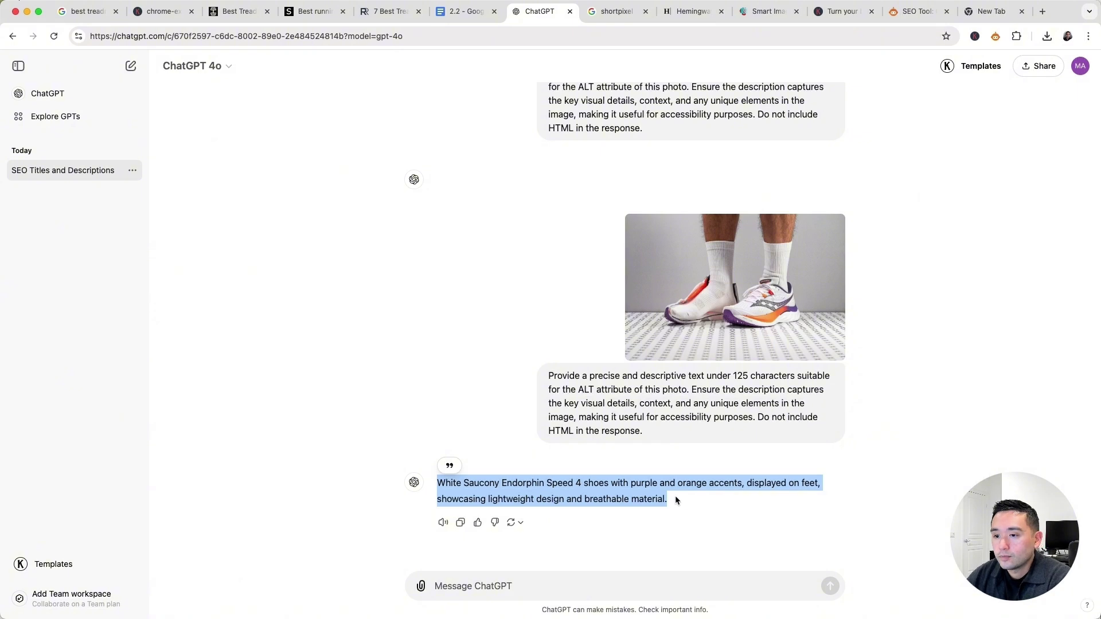
pyautogui.moveTo(438, 484); pyautogui.dragTo(668, 503)
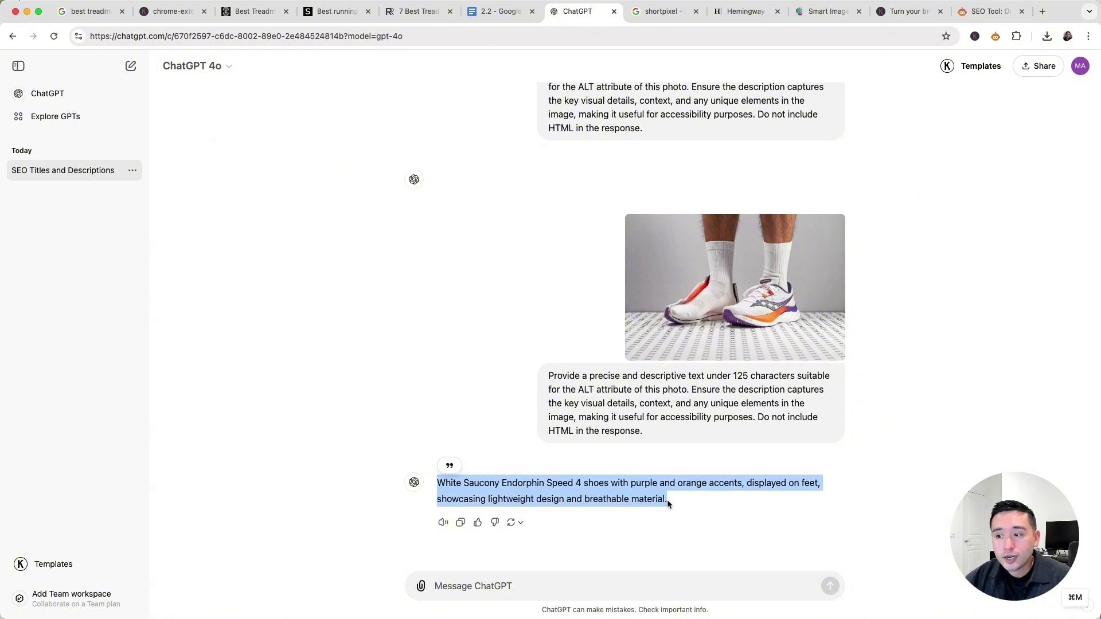
pyautogui.click(662, 500)
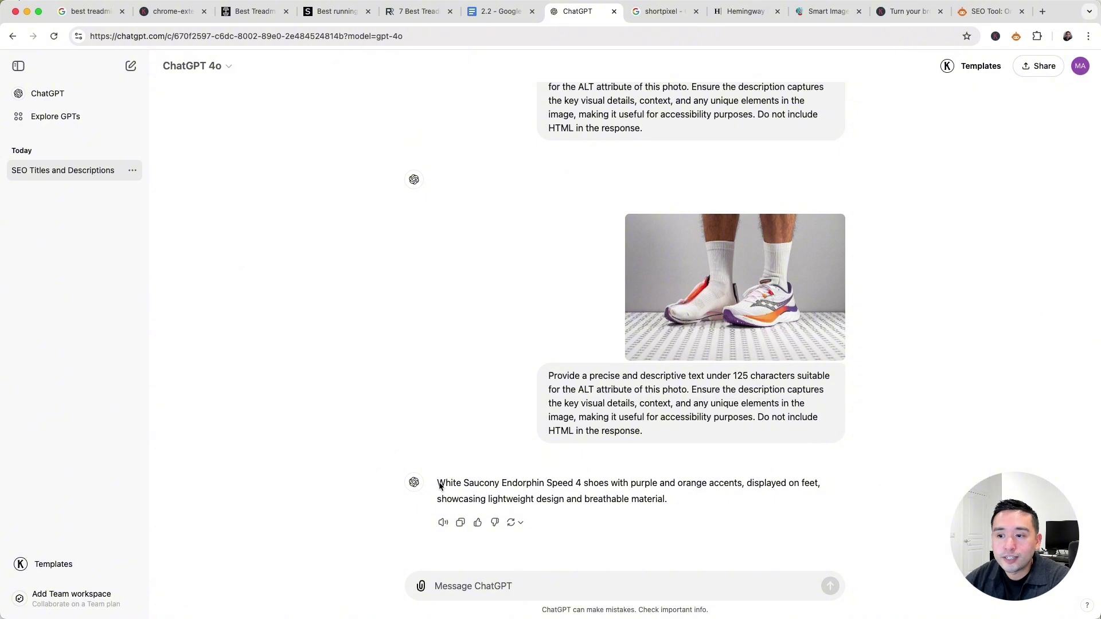
pyautogui.moveTo(438, 483); pyautogui.dragTo(666, 499)
pyautogui.click(659, 501)
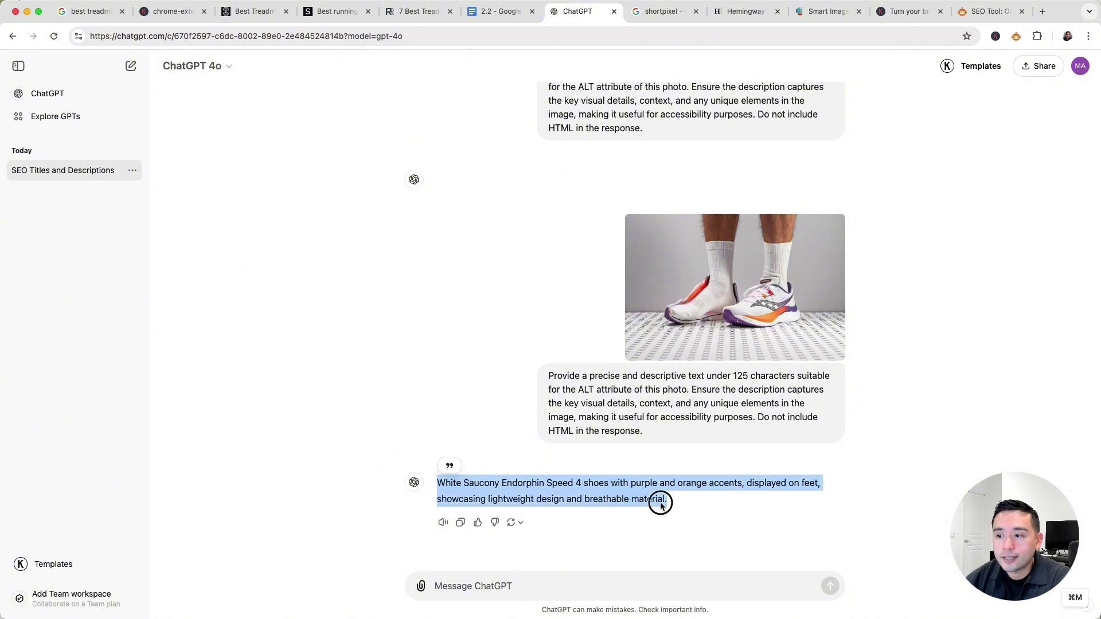